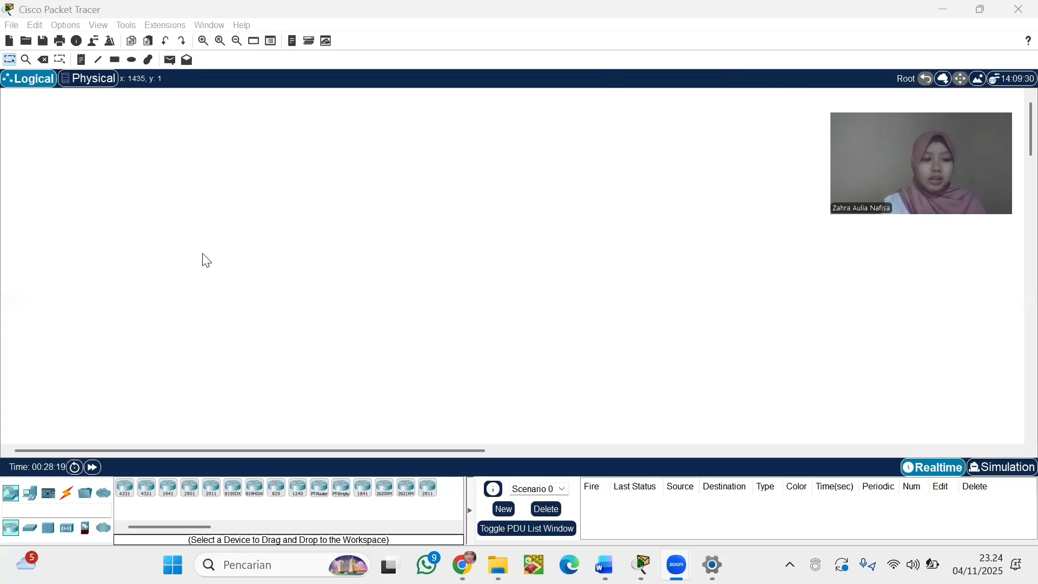
Place an ISR4331 router and a 2960 switch to its left on the workspace
click(125, 487)
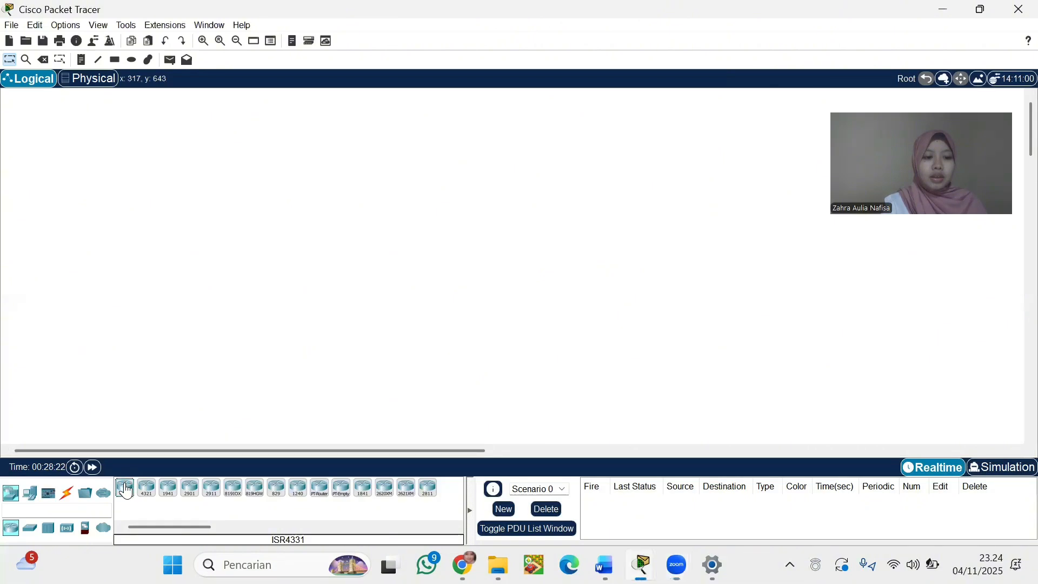
click(166, 135)
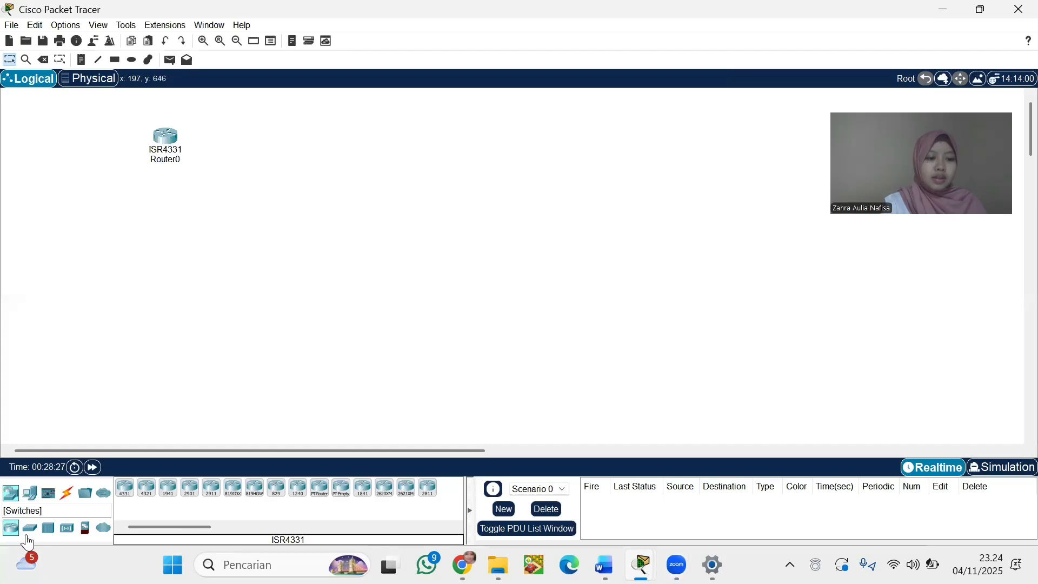
click(29, 528)
click(125, 489)
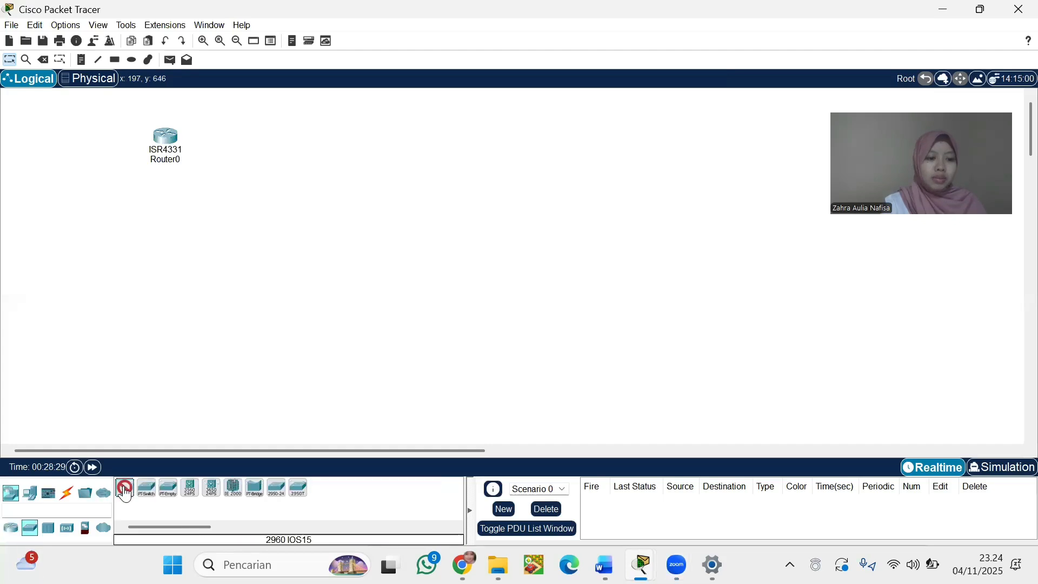
click(93, 138)
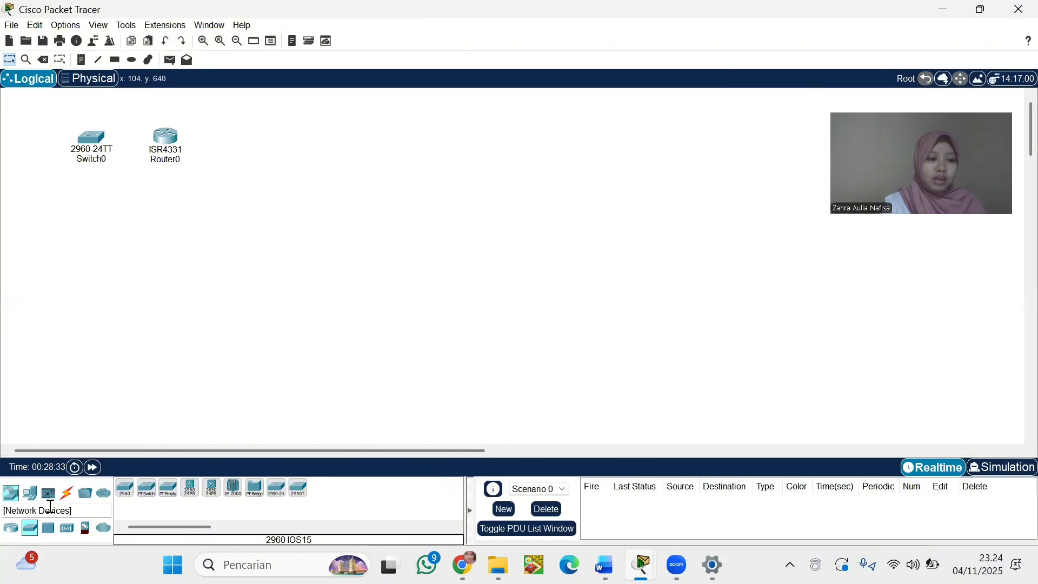
Add two generic PCs: PC0 at the far left and PC1 right of the router
click(30, 493)
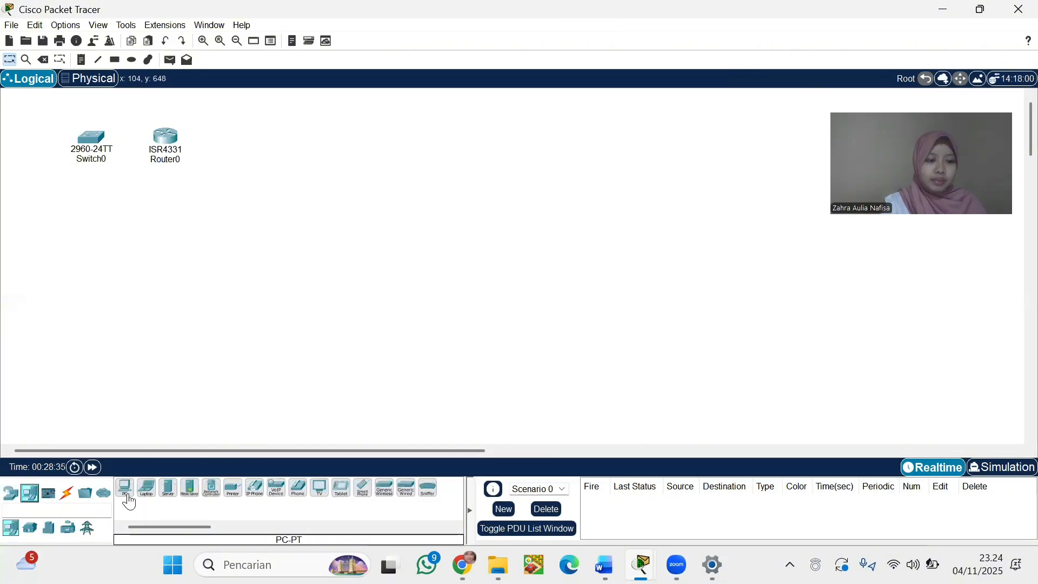
click(127, 497)
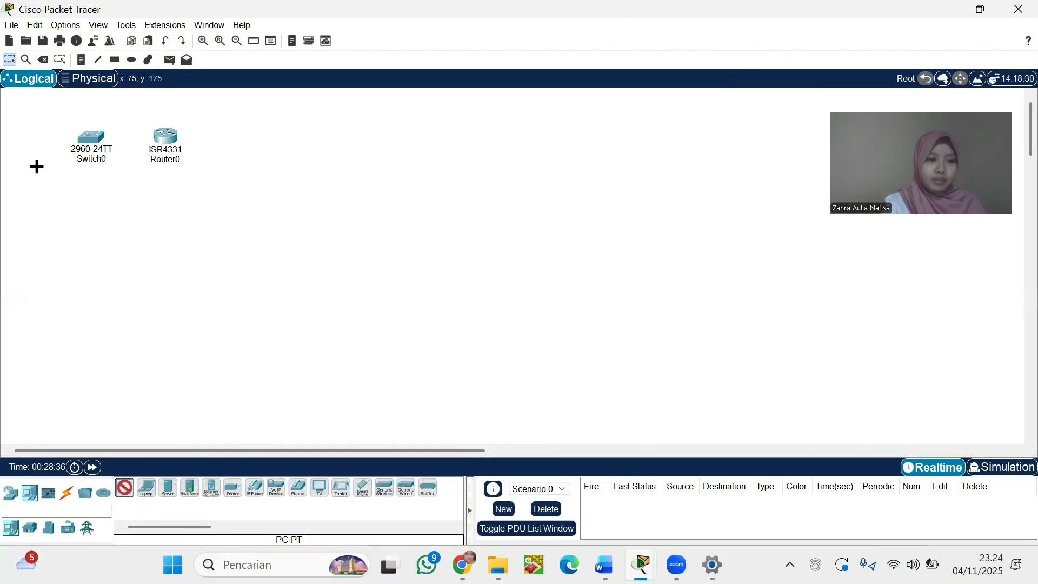
click(26, 139)
click(123, 486)
click(232, 138)
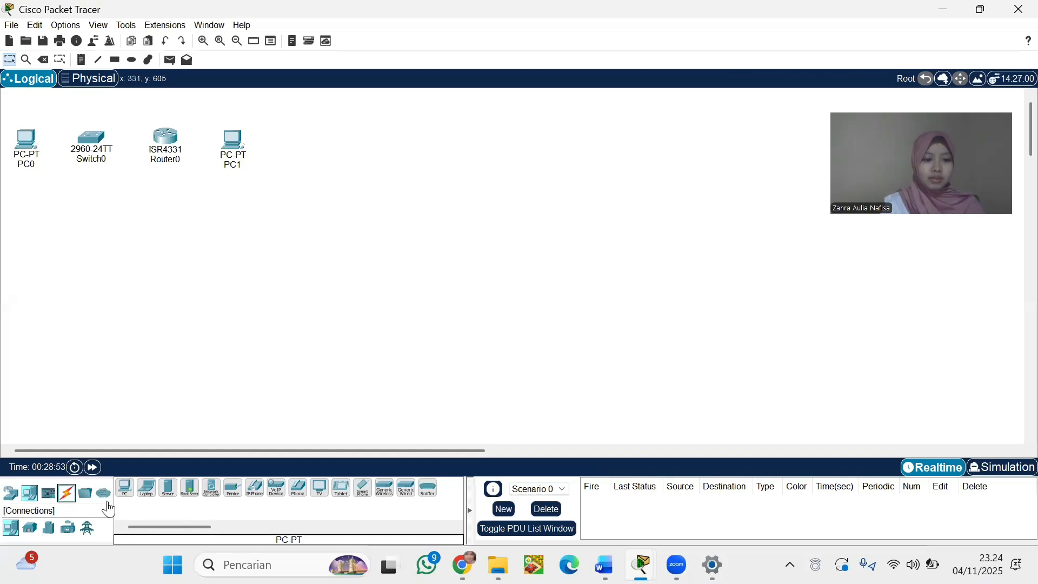
Cable PC0 FastEthernet0 to Switch0 FastEthernet0/6 with a copper straight-through cable
click(67, 493)
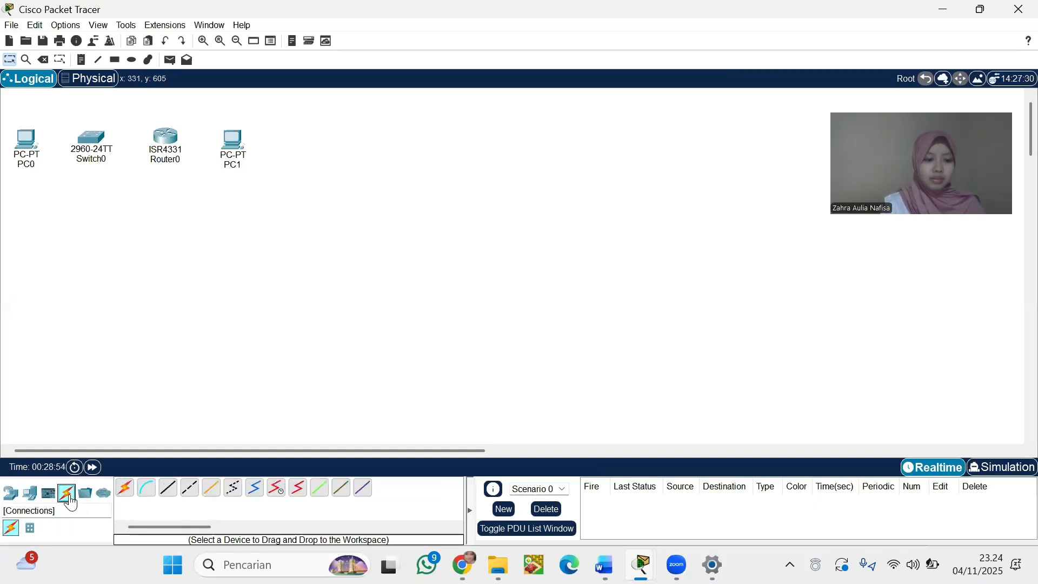
click(172, 493)
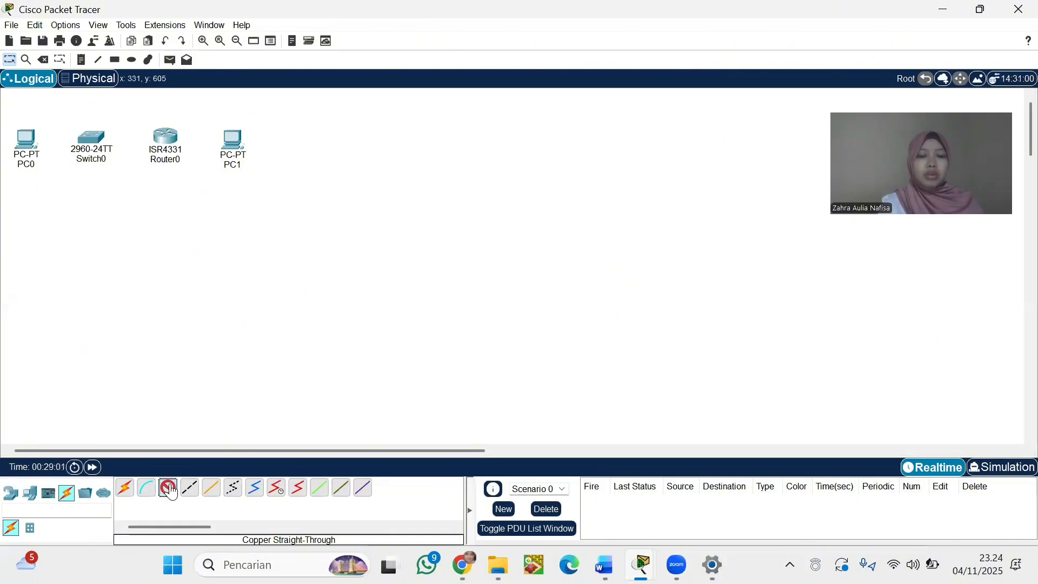
click(170, 488)
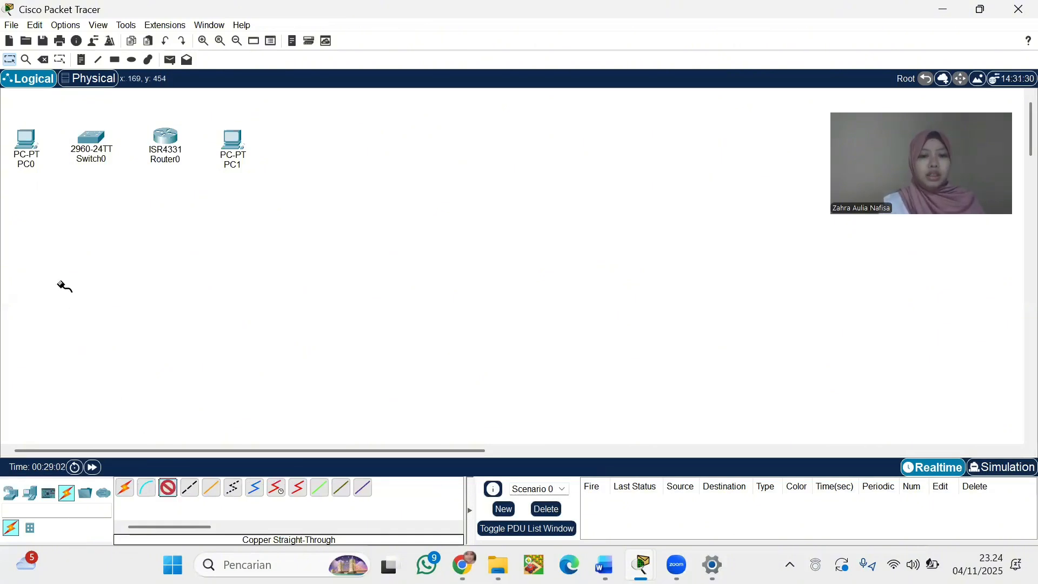
click(30, 146)
click(95, 207)
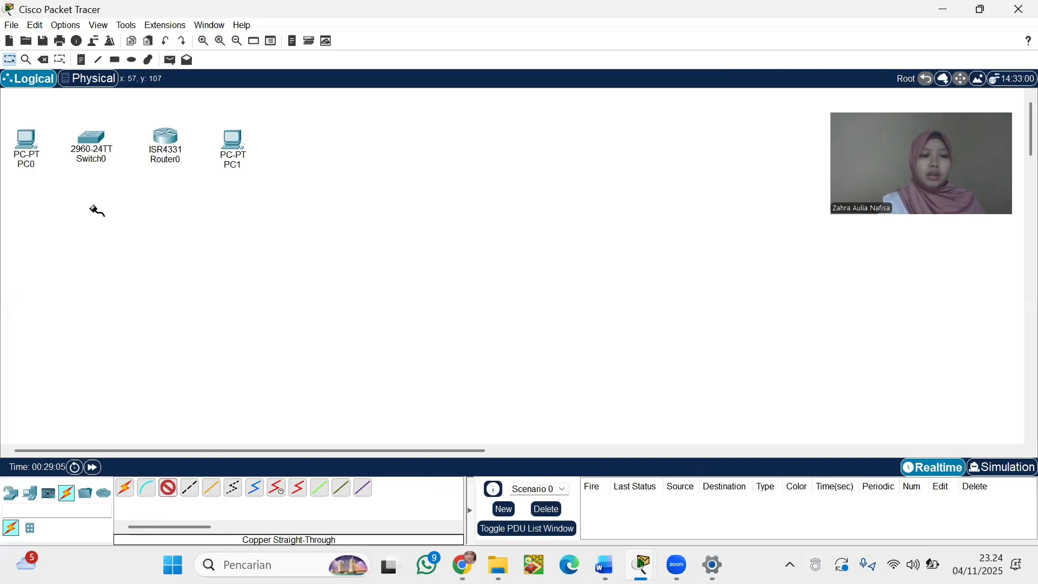
click(97, 143)
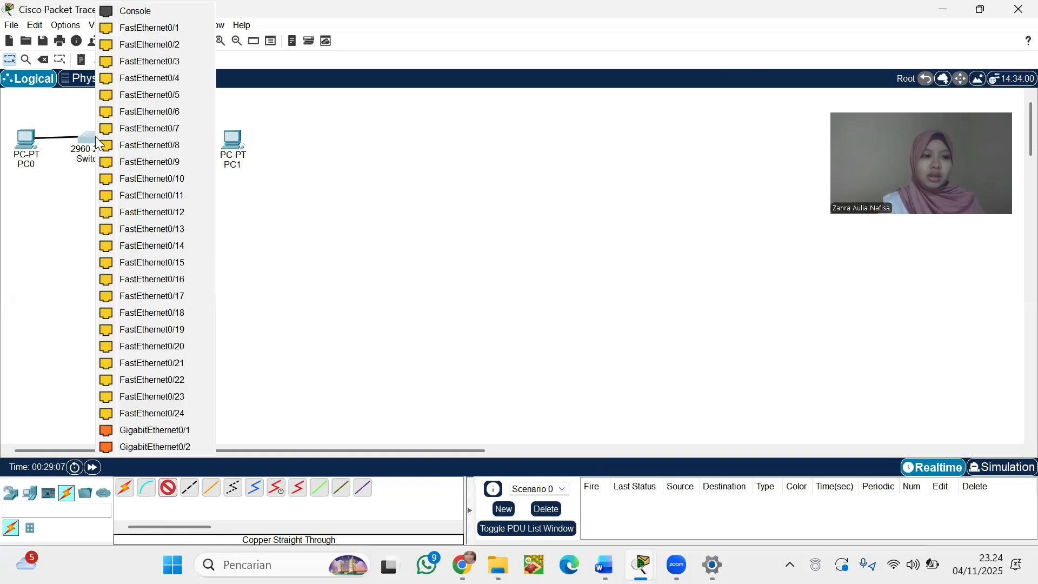
click(174, 113)
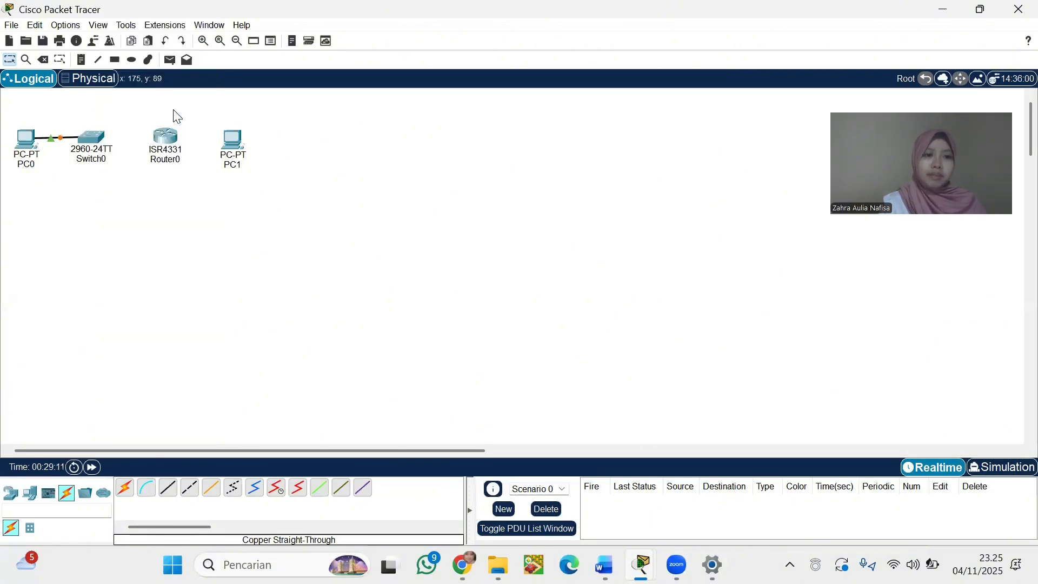
Cable Switch0 FastEthernet0/5 to Router0 GigabitEthernet0/0/1
click(168, 494)
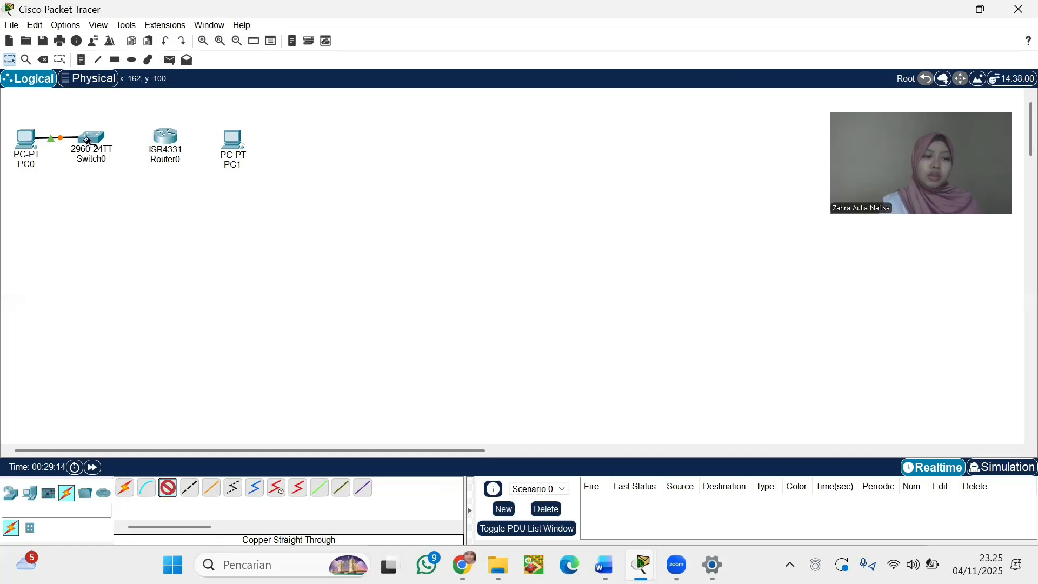
click(87, 136)
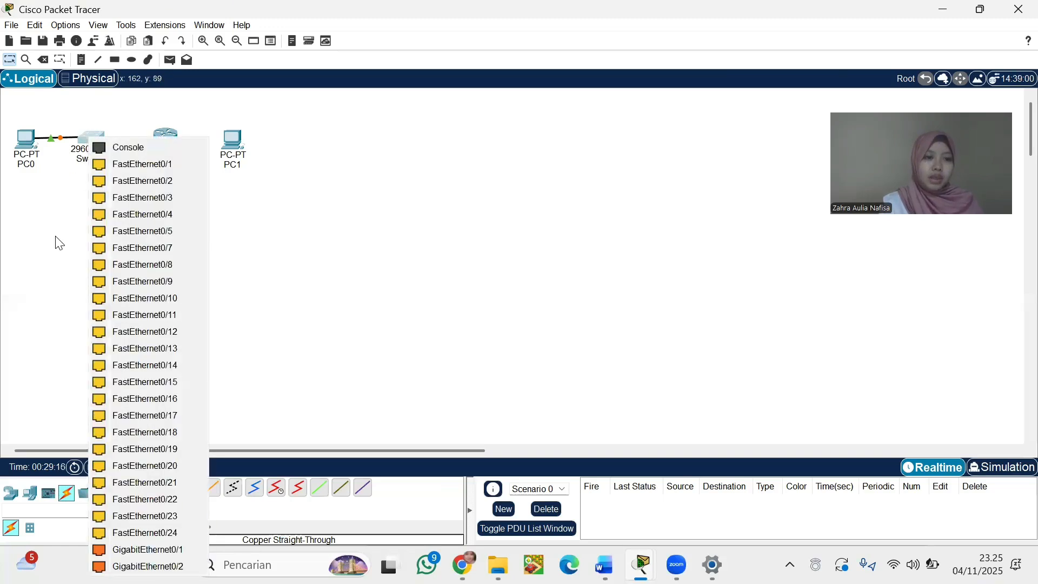
click(162, 230)
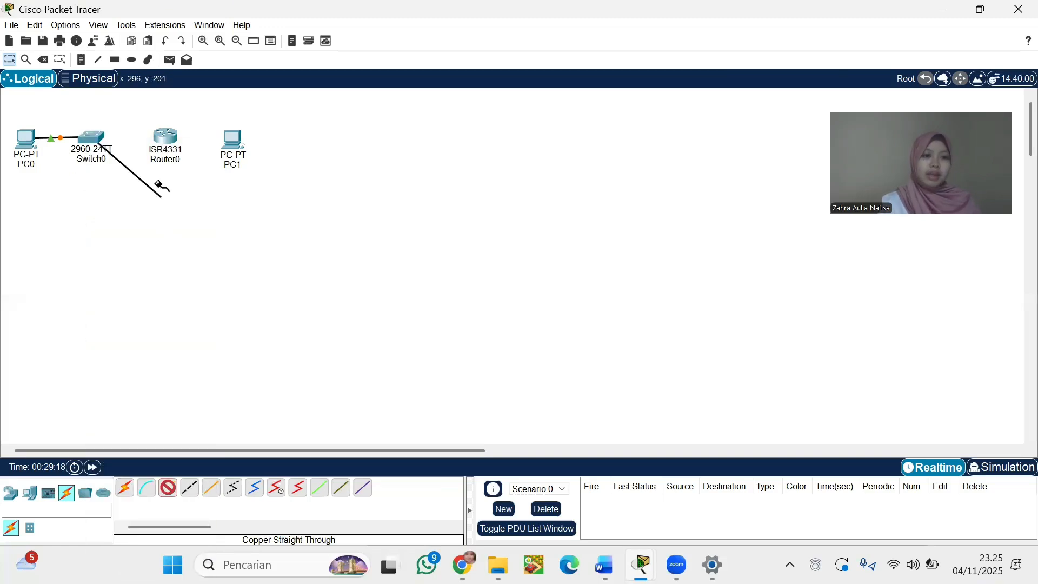
click(162, 135)
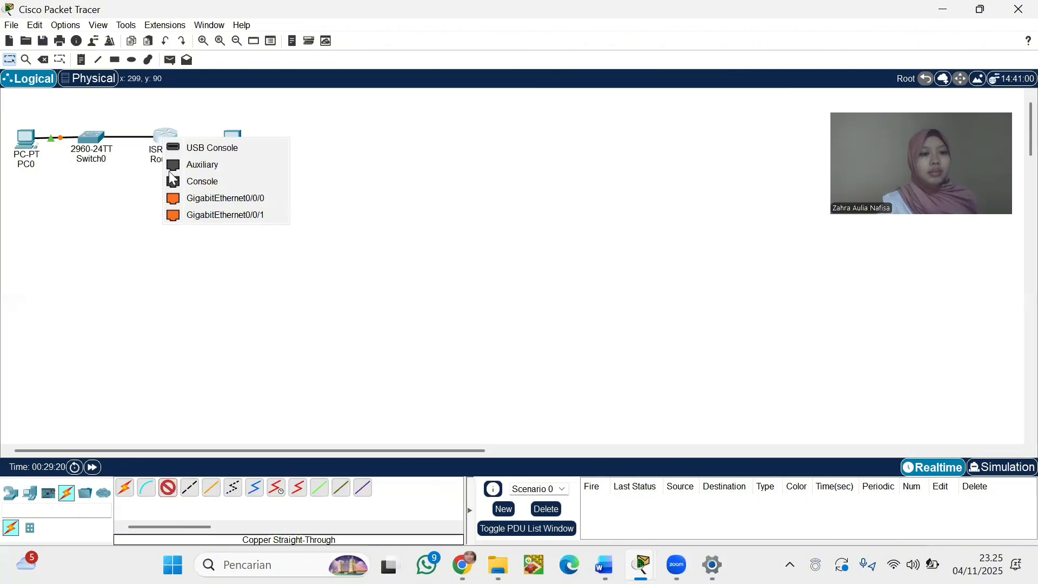
click(219, 216)
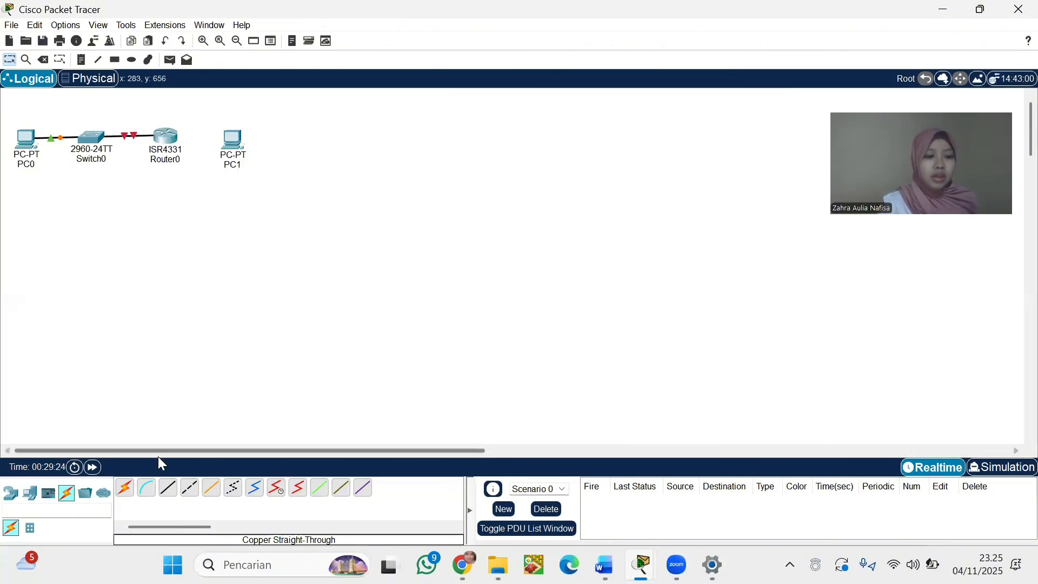
Cable Router0 GigabitEthernet0/0/0 to PC1 FastEthernet0 and nudge PC1 into line
click(168, 489)
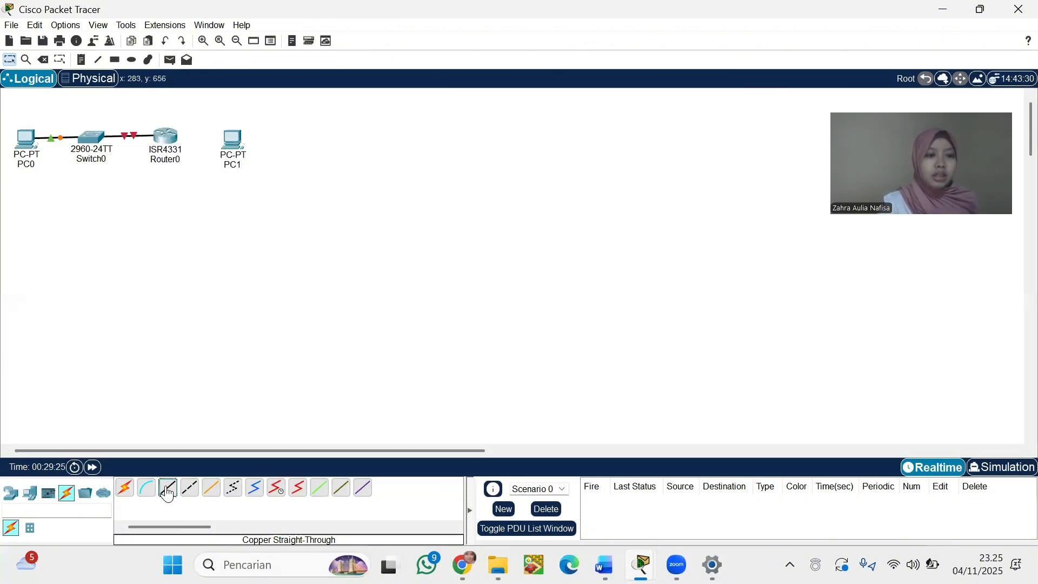
click(168, 137)
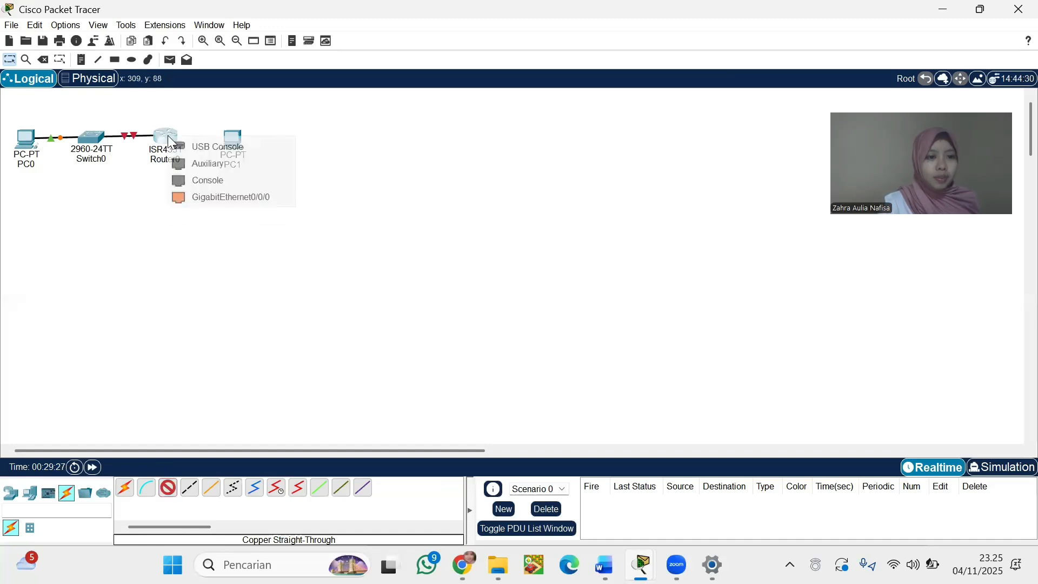
click(239, 198)
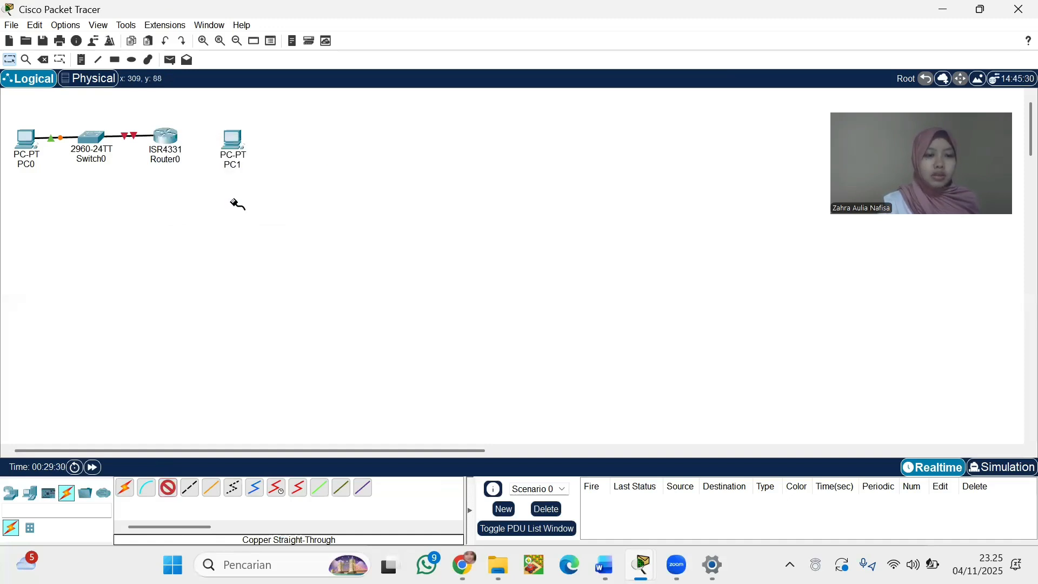
click(238, 140)
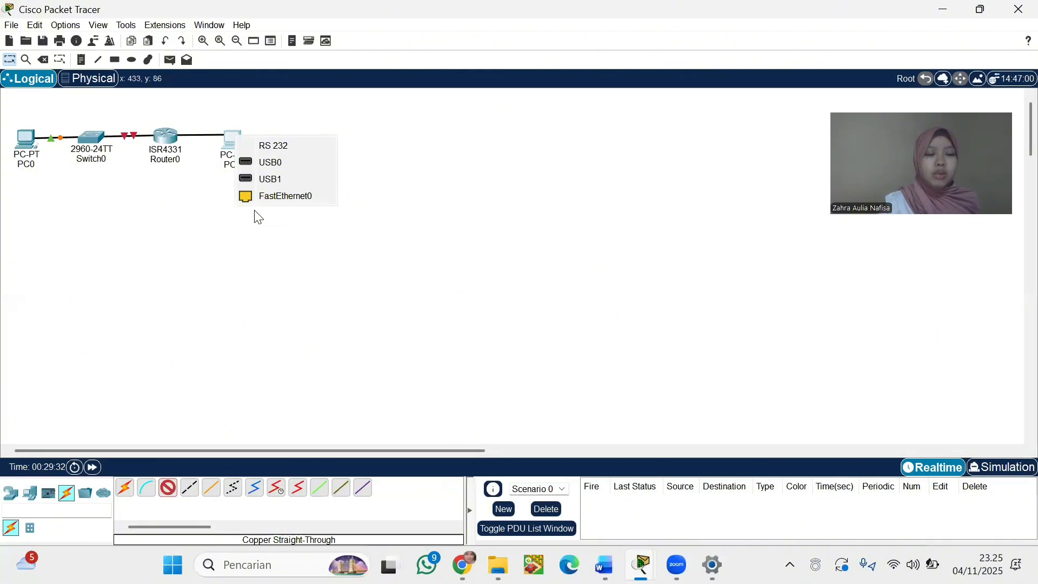
click(282, 198)
drag(239, 143, 241, 140)
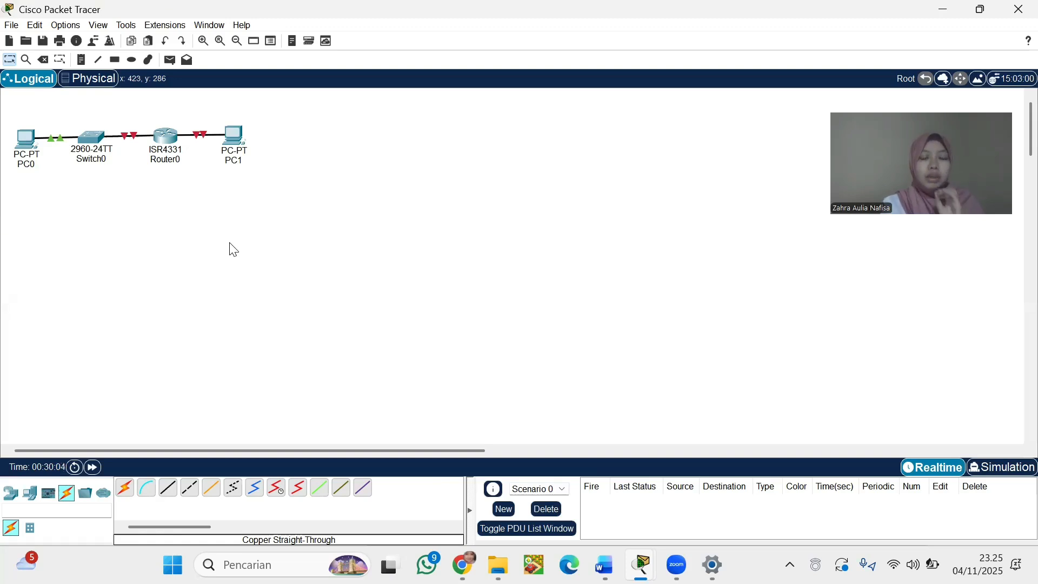
Rename PC0 to PCA and Switch0 to S1
click(30, 167)
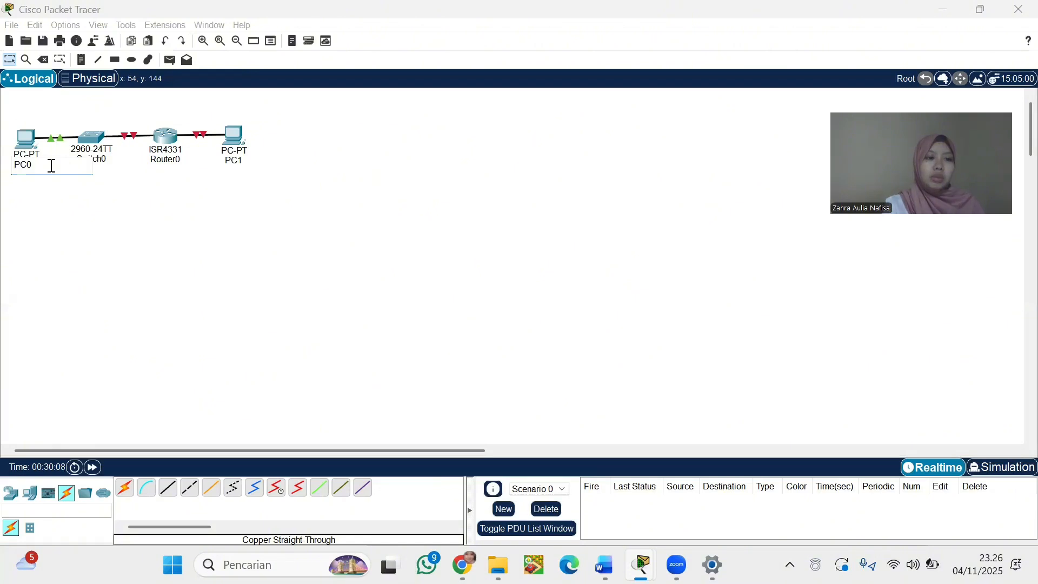
key(BackSpace)
text(A)
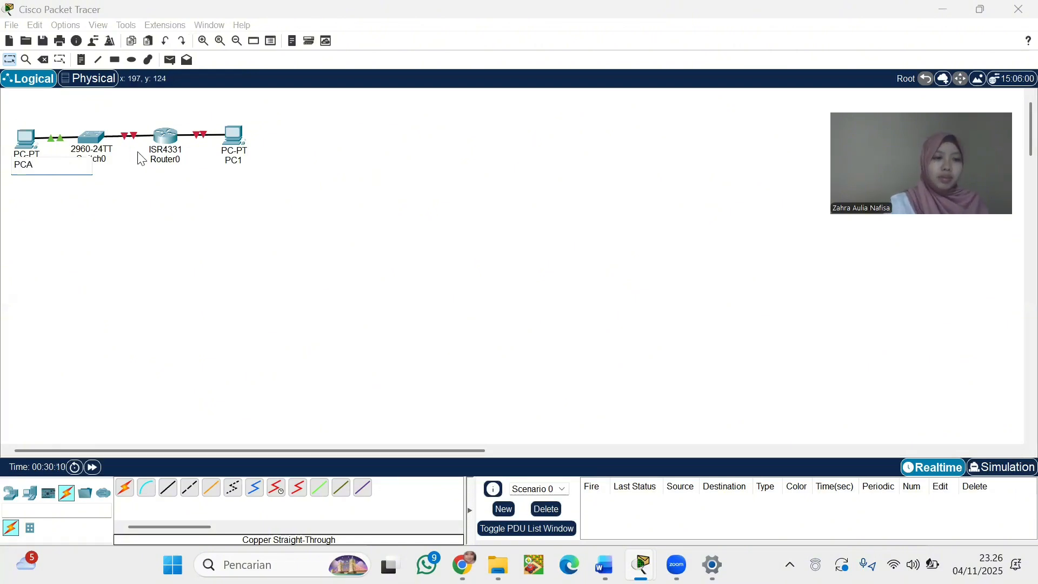
click(106, 161)
key(BackSpace)
key(BackSpace)
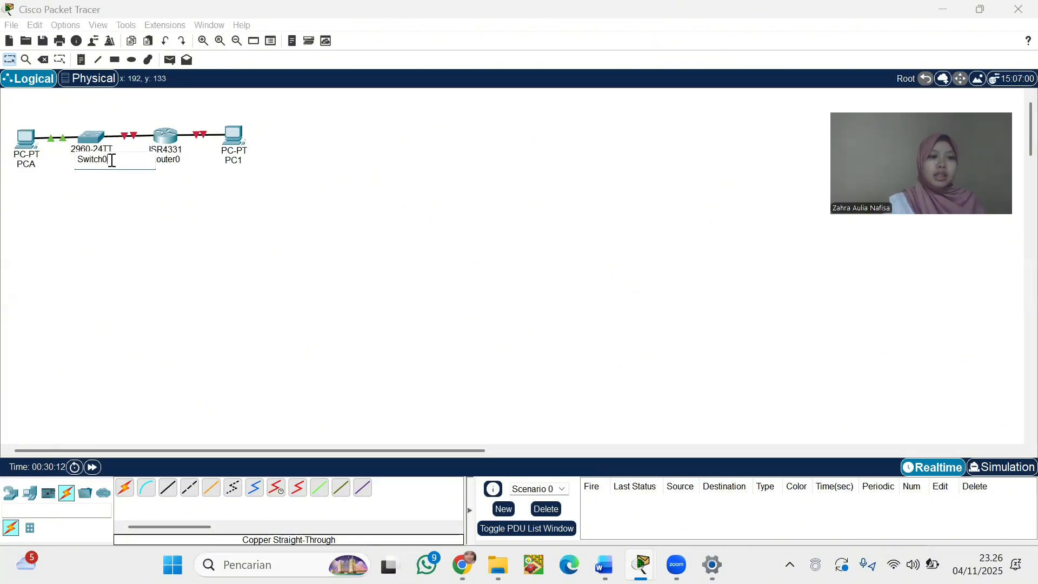
key(BackSpace)
key(BackSpace)
key(BackSpace)
text(1)
click(173, 159)
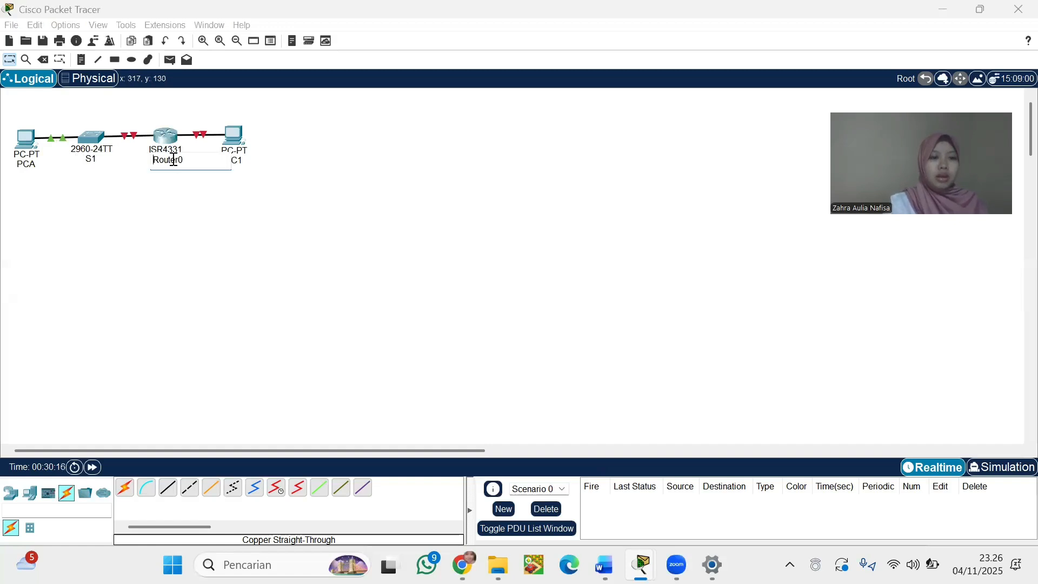
Rename PC1 to PCB, leaving Router0's name unchanged
click(202, 197)
click(241, 163)
key(BackSpace)
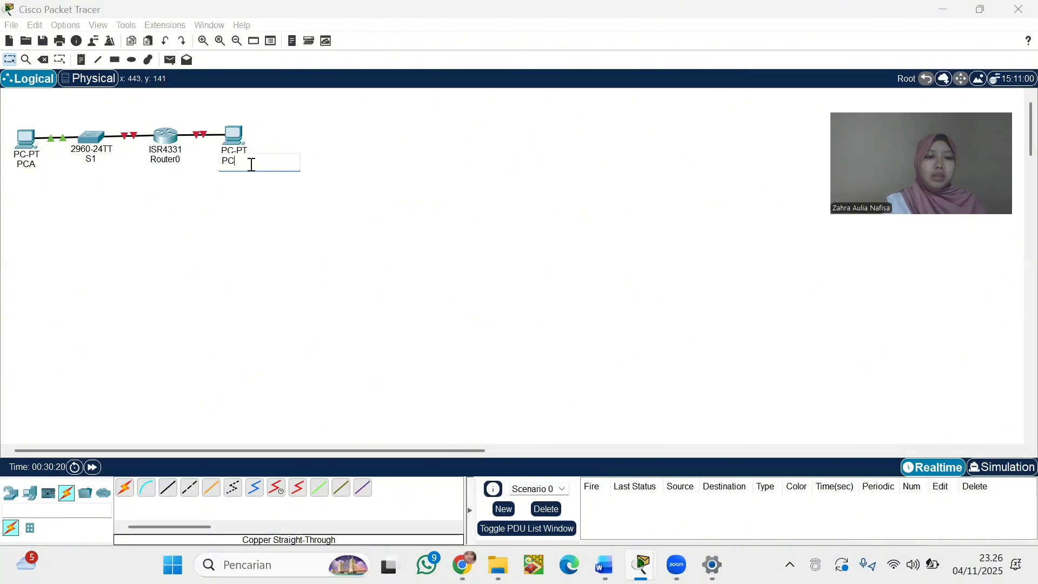
text(B)
click(215, 273)
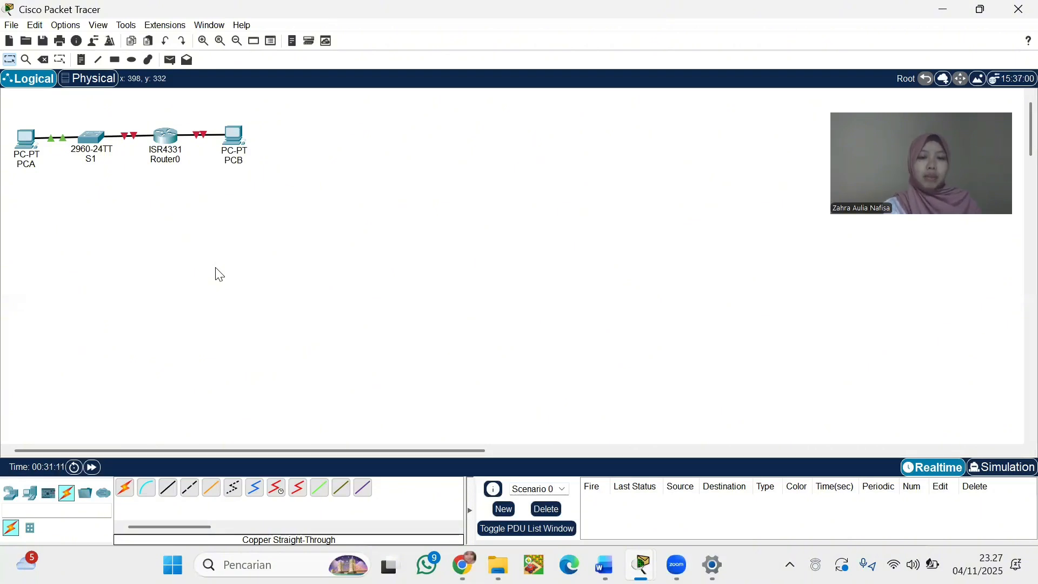
Give PCA static IPv4 192.168.1.3, mask 255.255.255.0, gateway 192.168.1.1
click(22, 152)
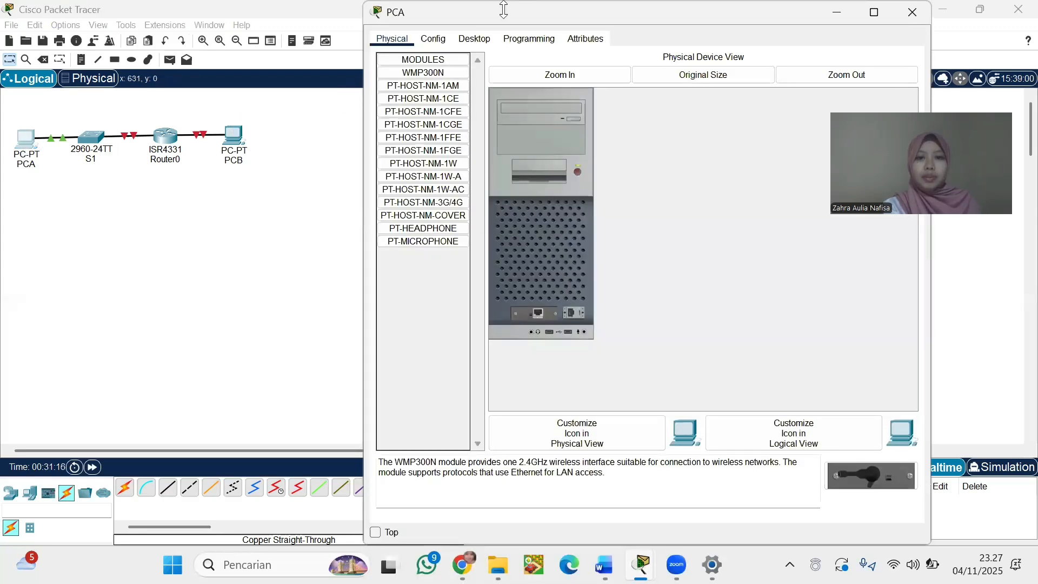
click(474, 39)
click(428, 86)
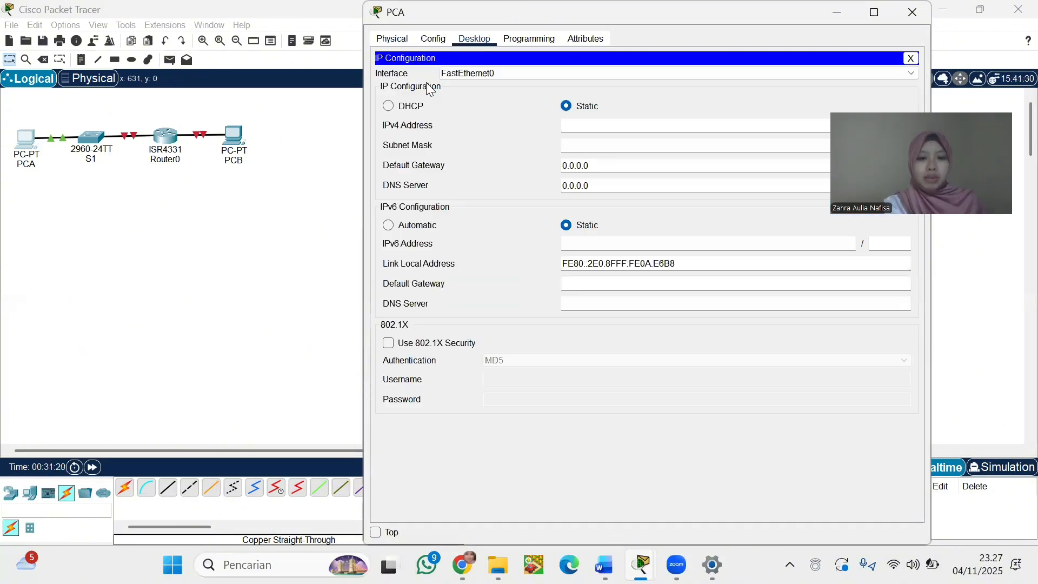
click(604, 127)
text(192.168.1.3)
click(613, 141)
drag(595, 165, 557, 165)
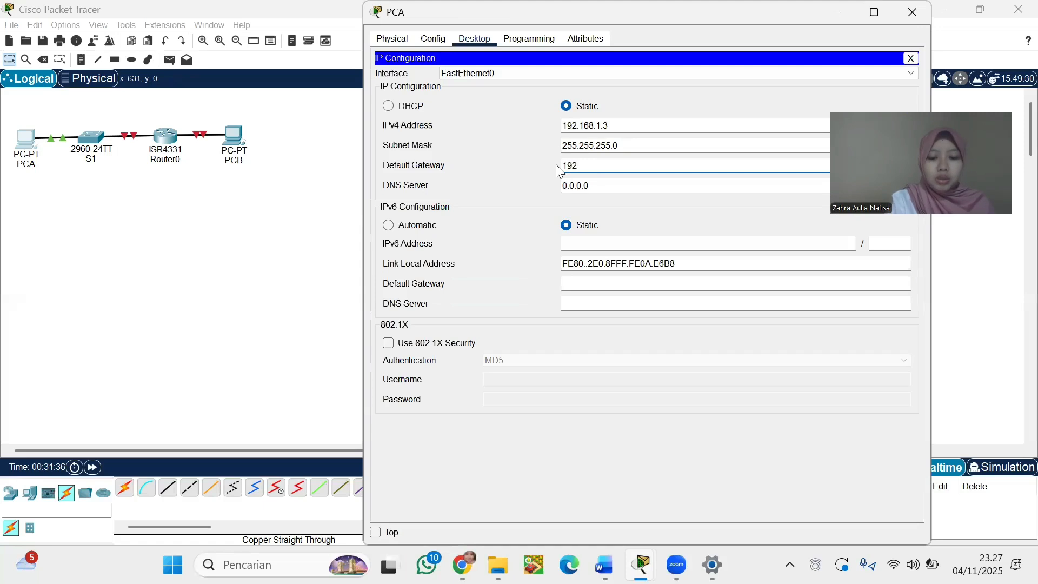
text(192.16)
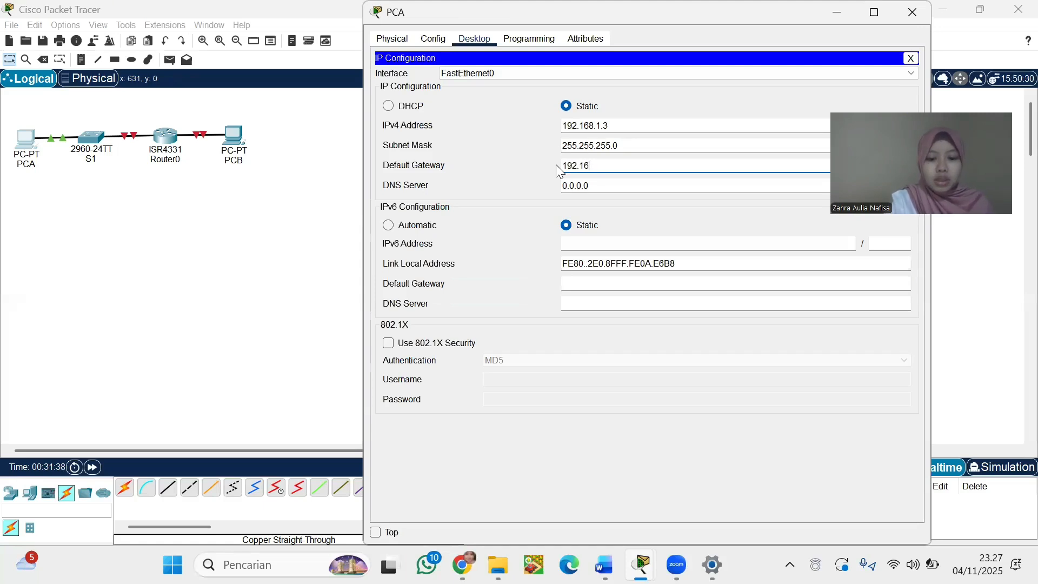
text(8.1.1)
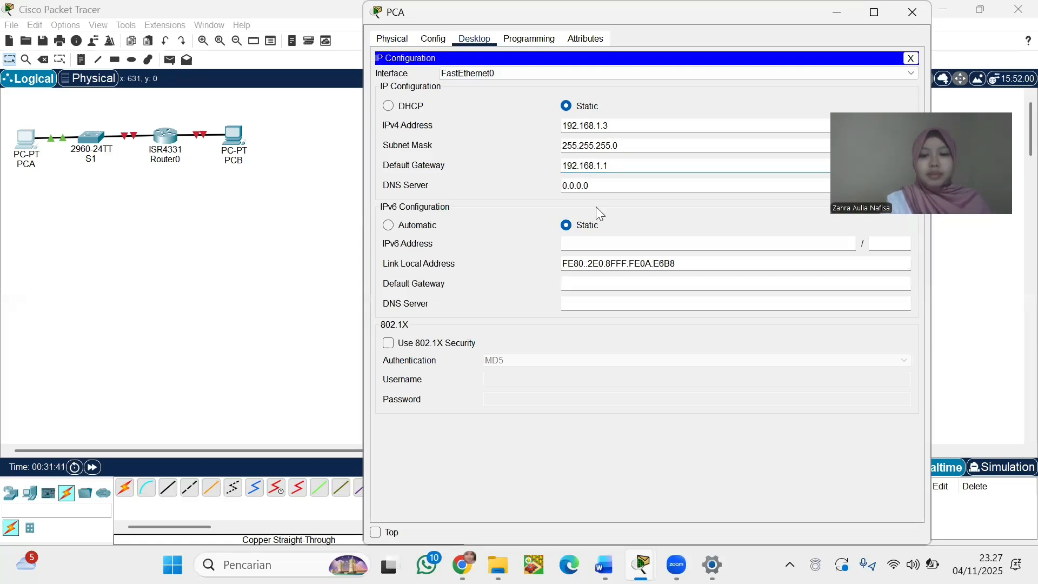
Set PCA's IPv6 to 2001:db8:acad:1::3/64 with gateway fe80::1, correcting an invalid first entry
click(621, 245)
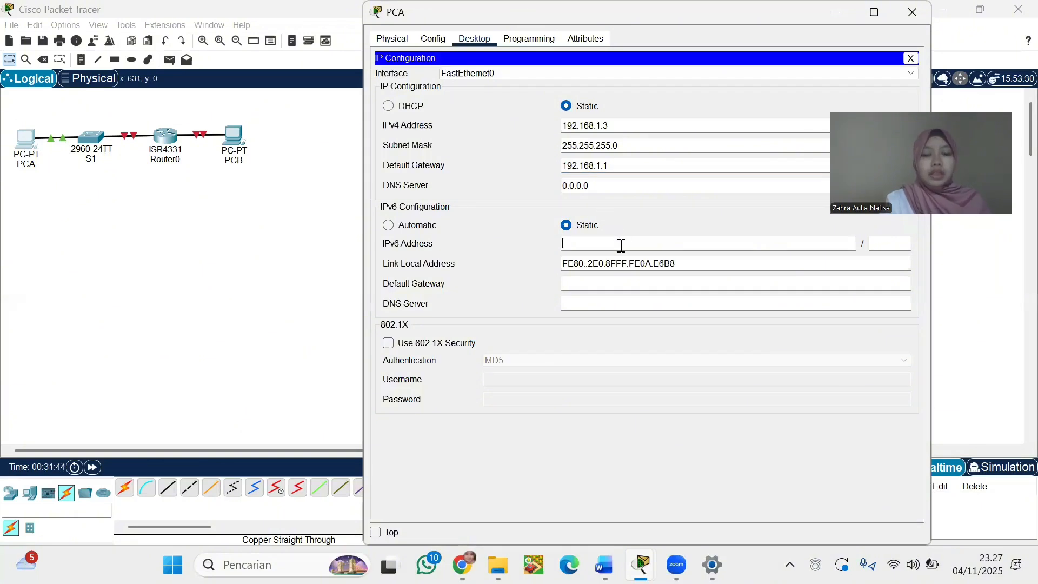
text(2001)
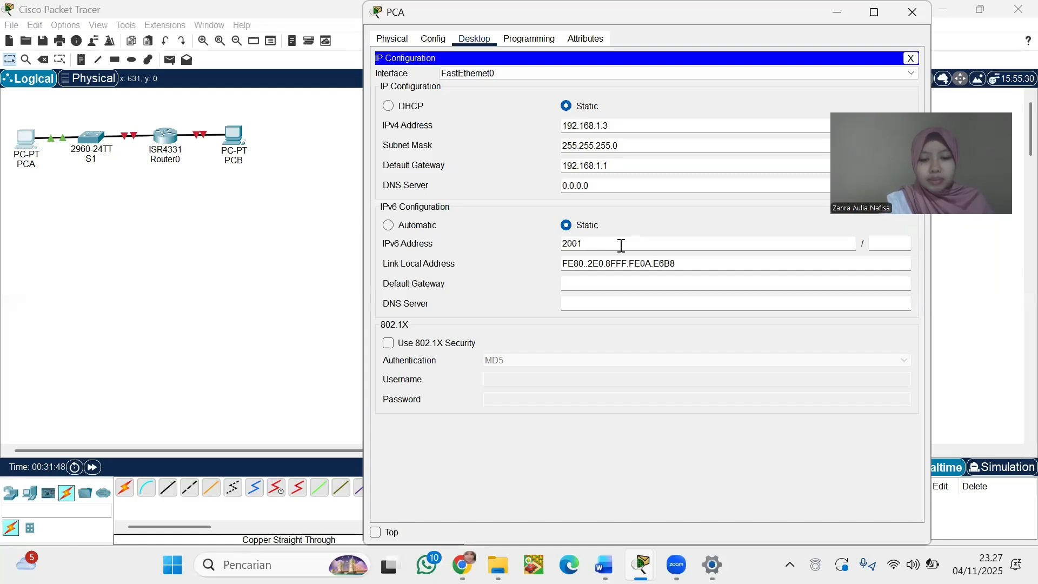
text(:db8)
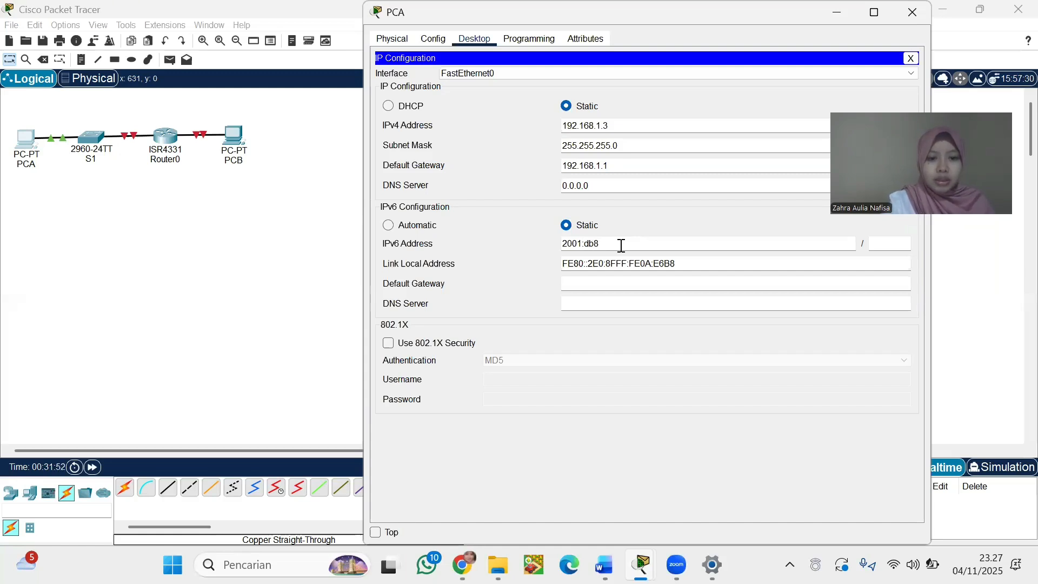
text(:acad:3)
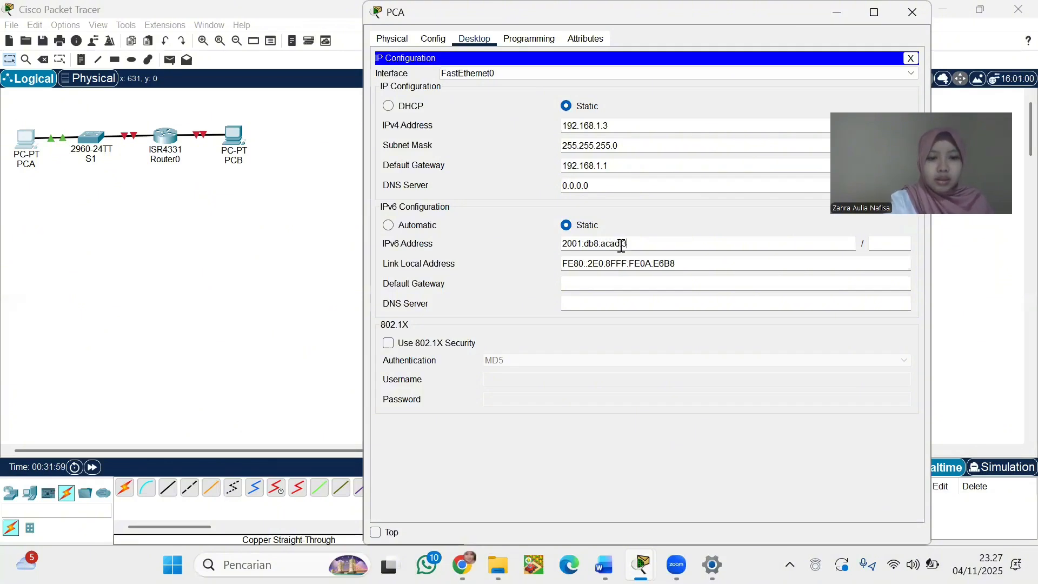
click(884, 246)
text(64)
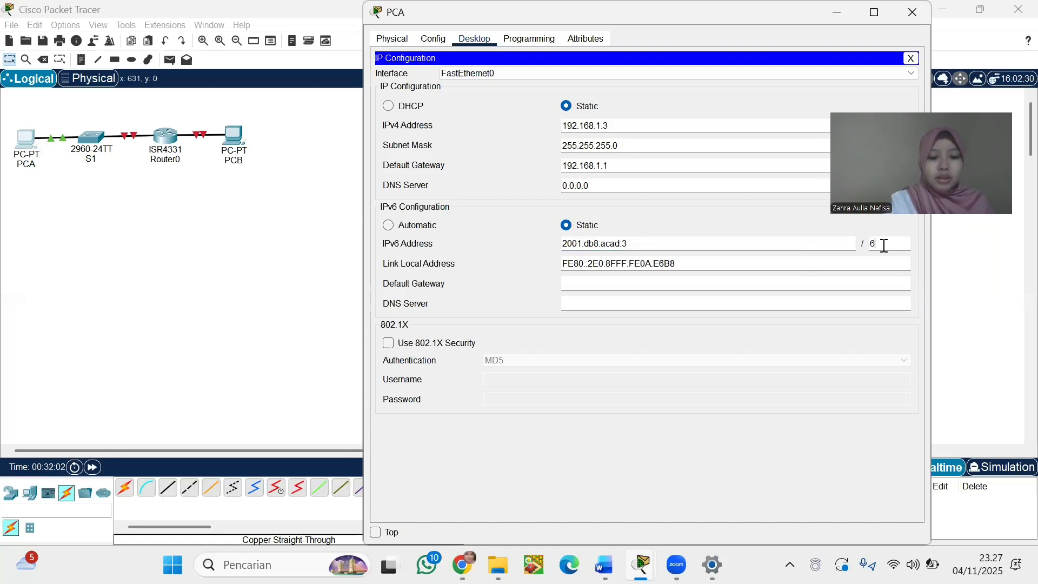
click(635, 283)
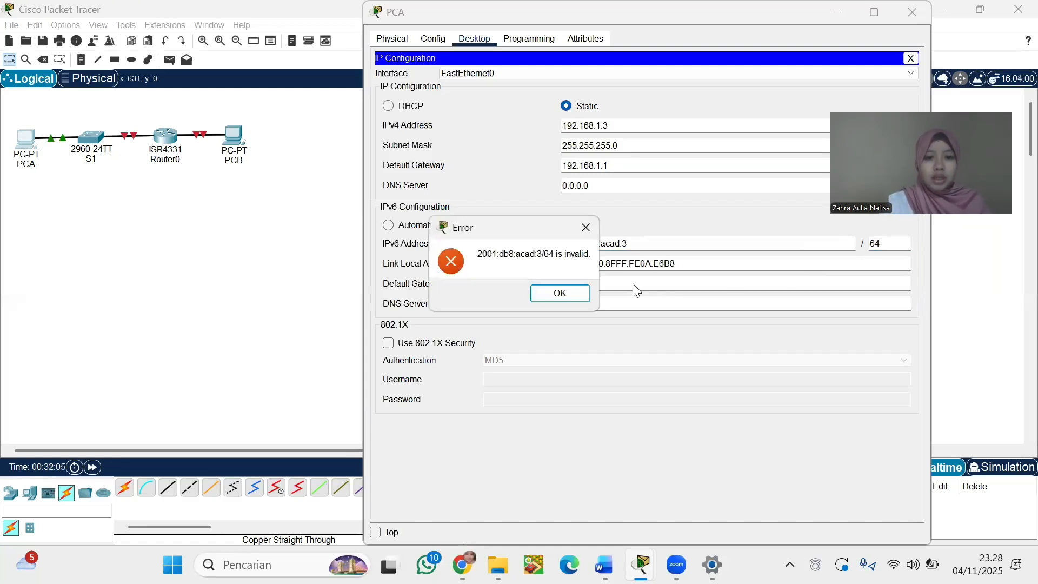
click(589, 233)
click(597, 244)
text(2001)
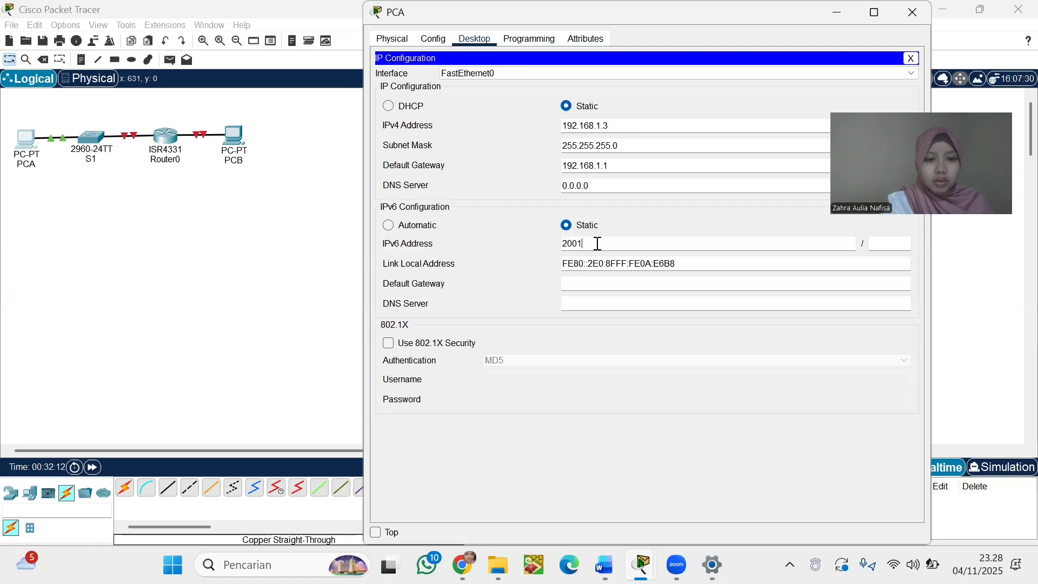
text(:)
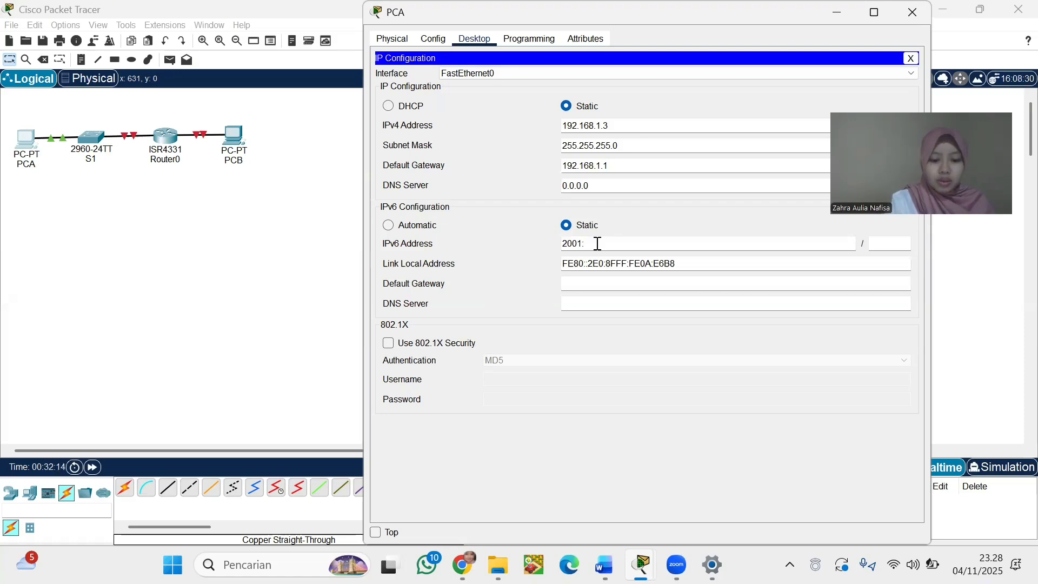
text(db8:acad)
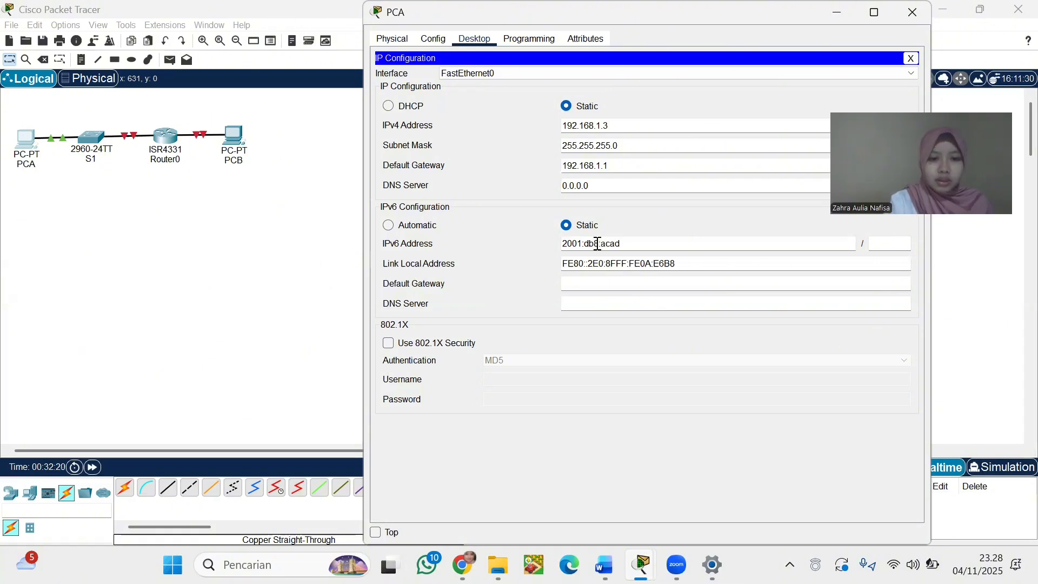
text(:)
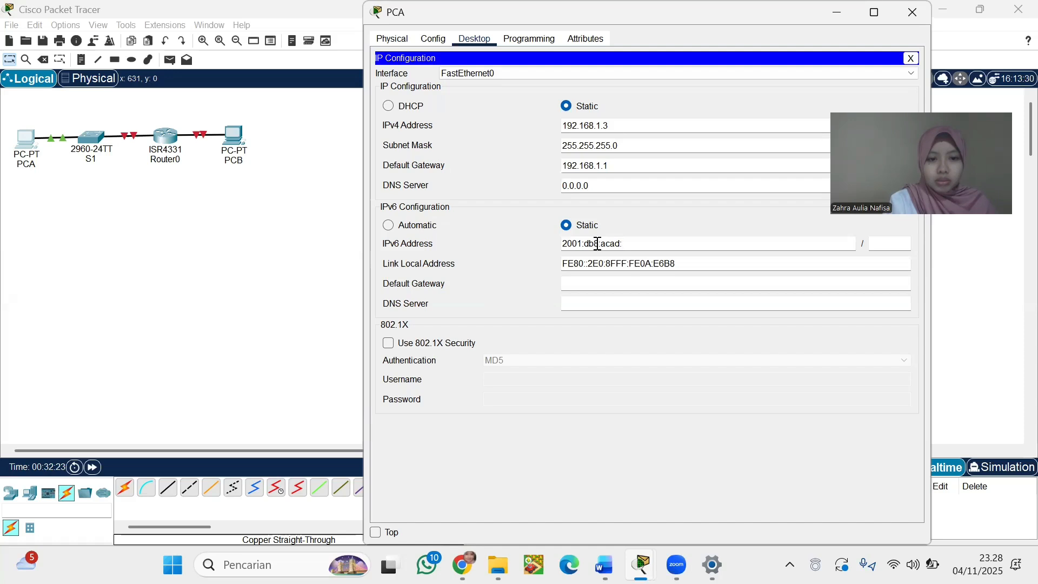
text(1::3)
click(902, 244)
text(64)
click(590, 283)
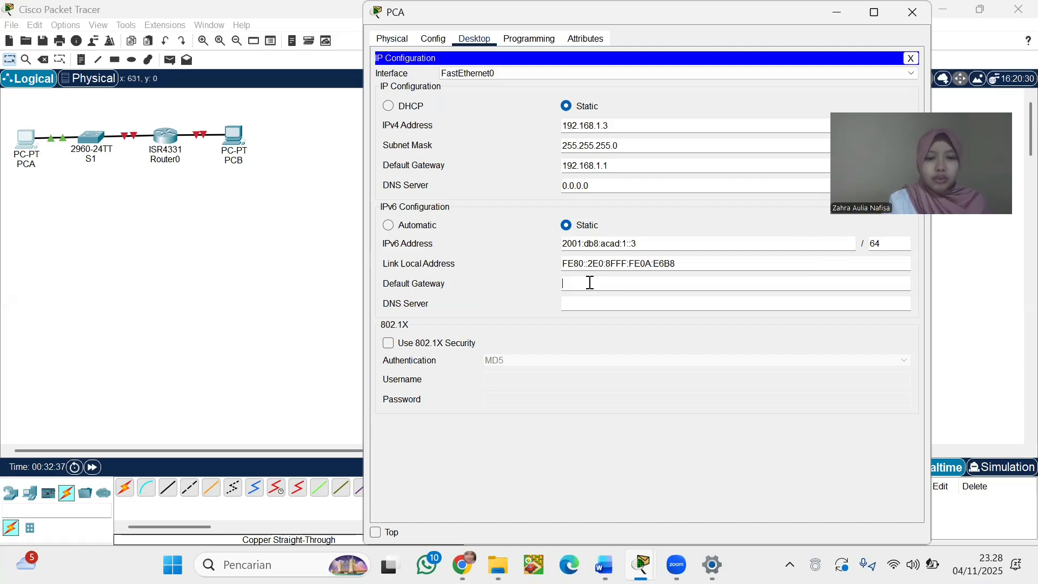
text(fe)
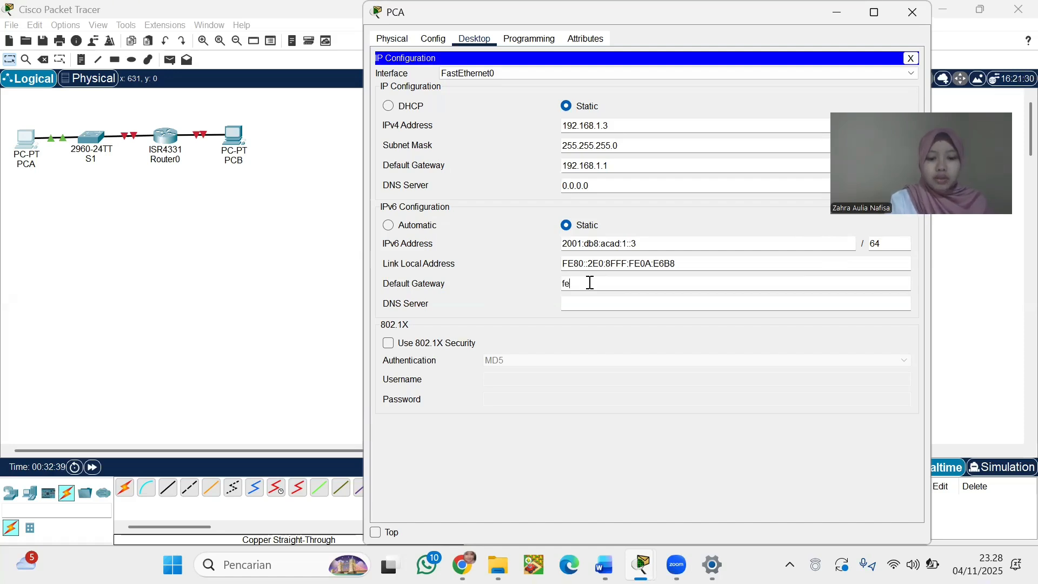
text(8)
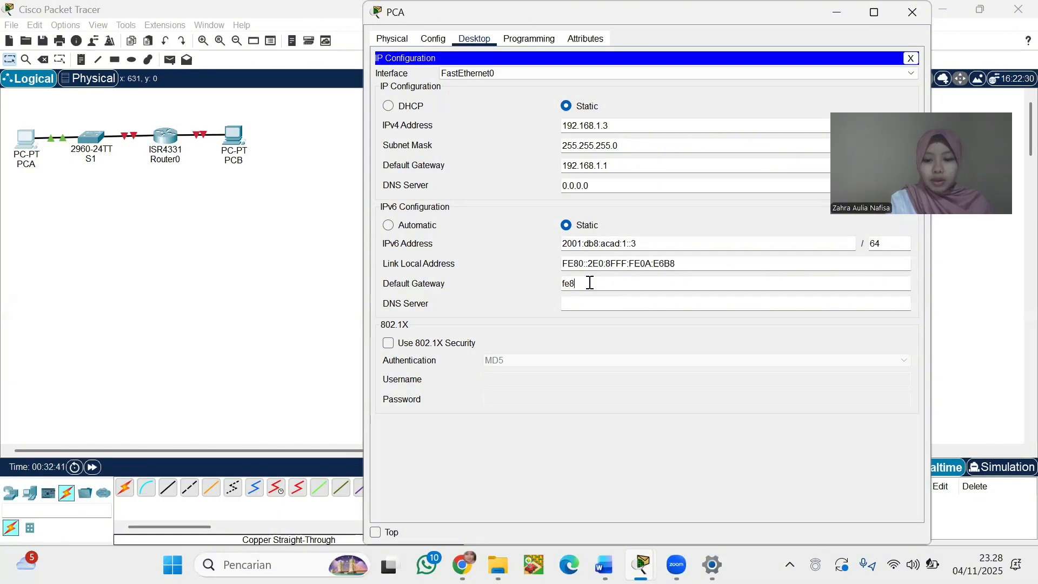
text(0::1)
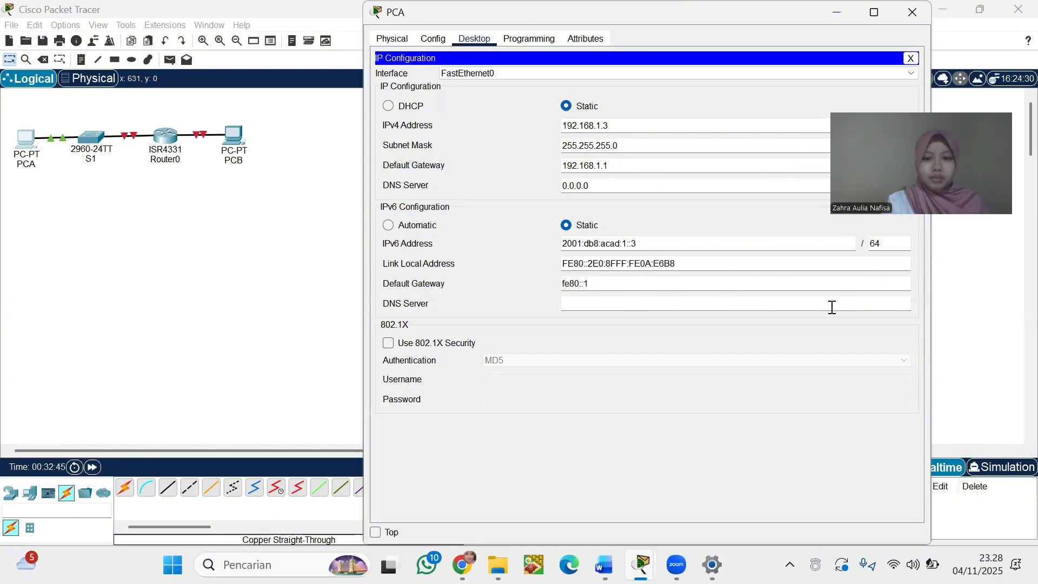
click(962, 298)
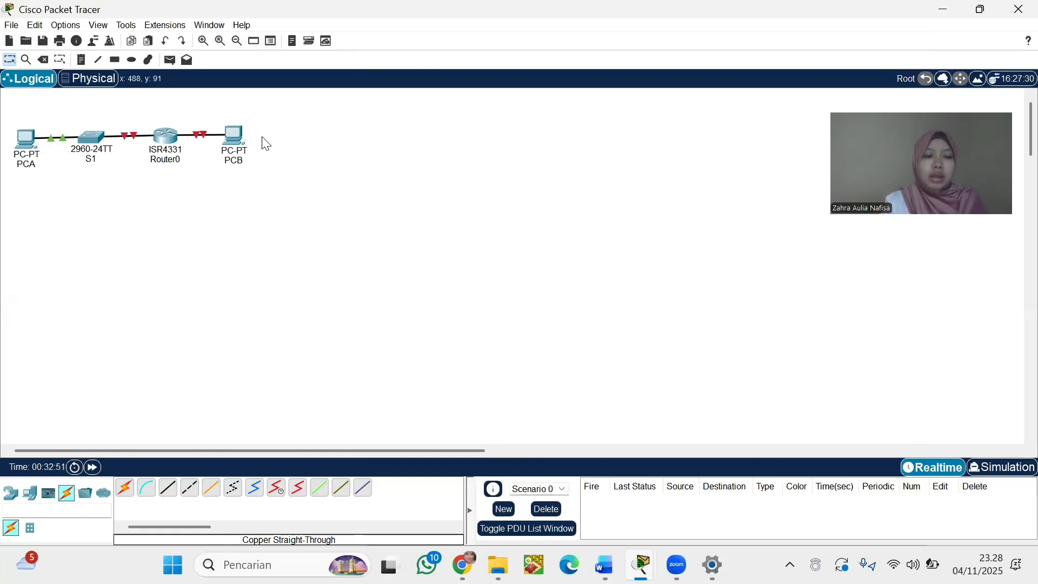
Enter PCB's static IPv4 192.168.0.3, mask 255.255.255.0, and gateway 192.168.0.1
click(224, 131)
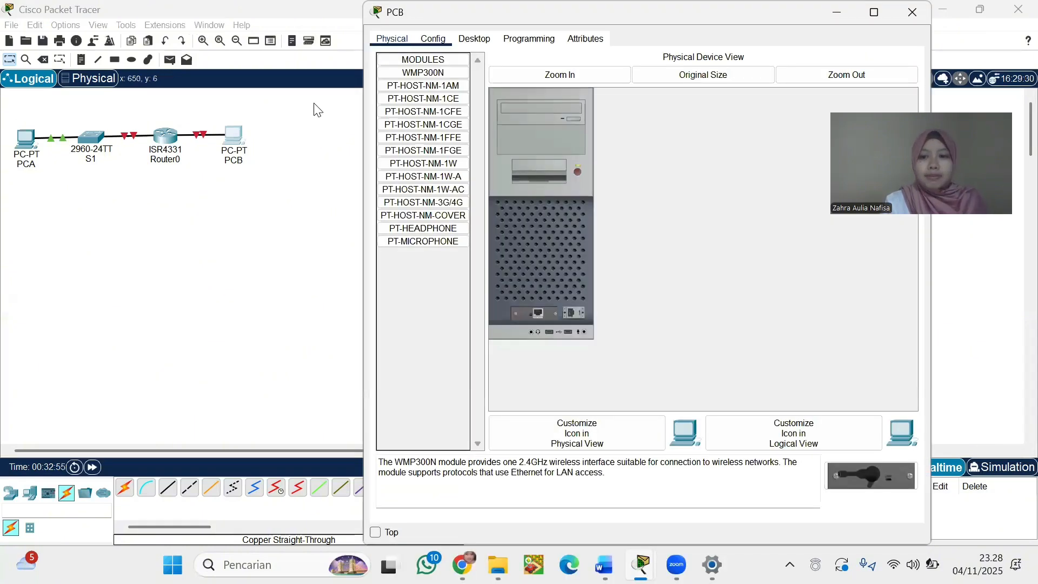
click(474, 38)
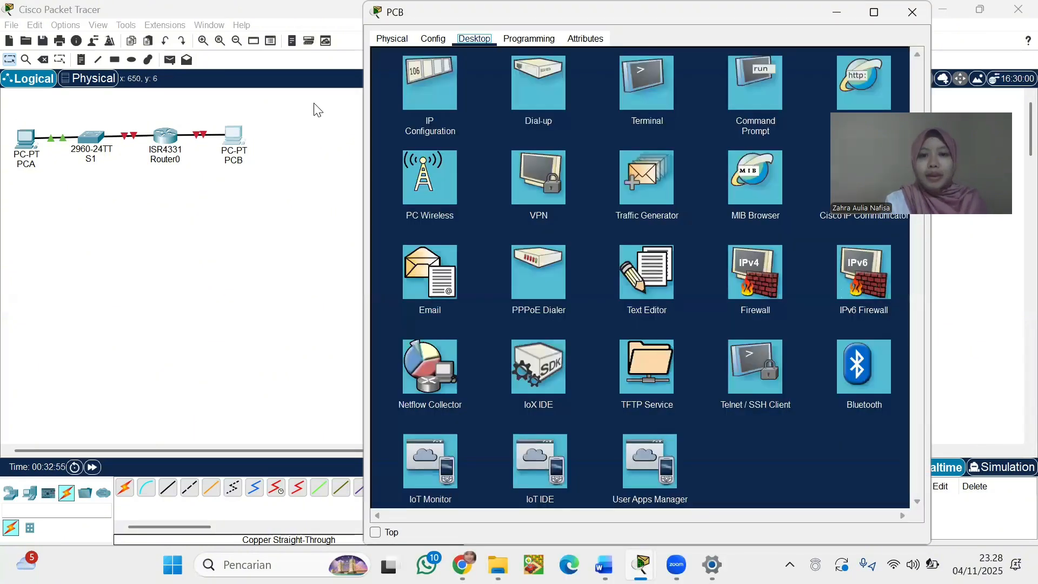
click(430, 86)
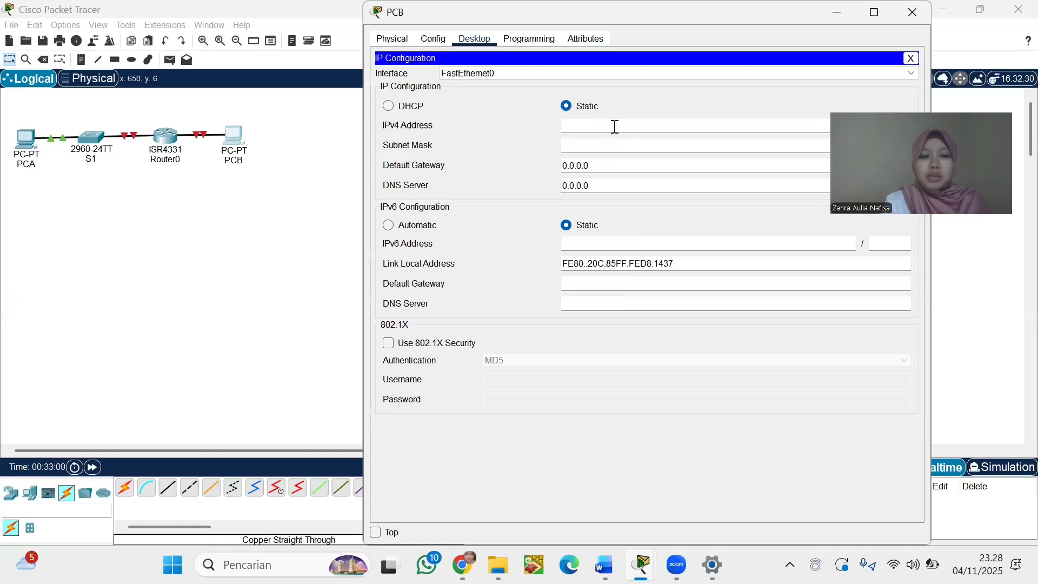
text(192.16)
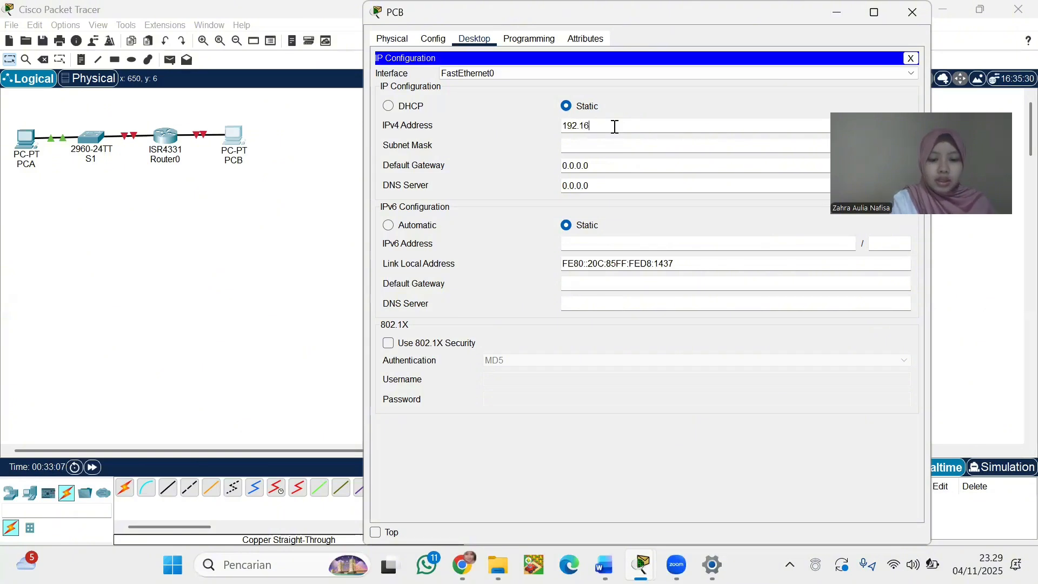
text(8.0.3)
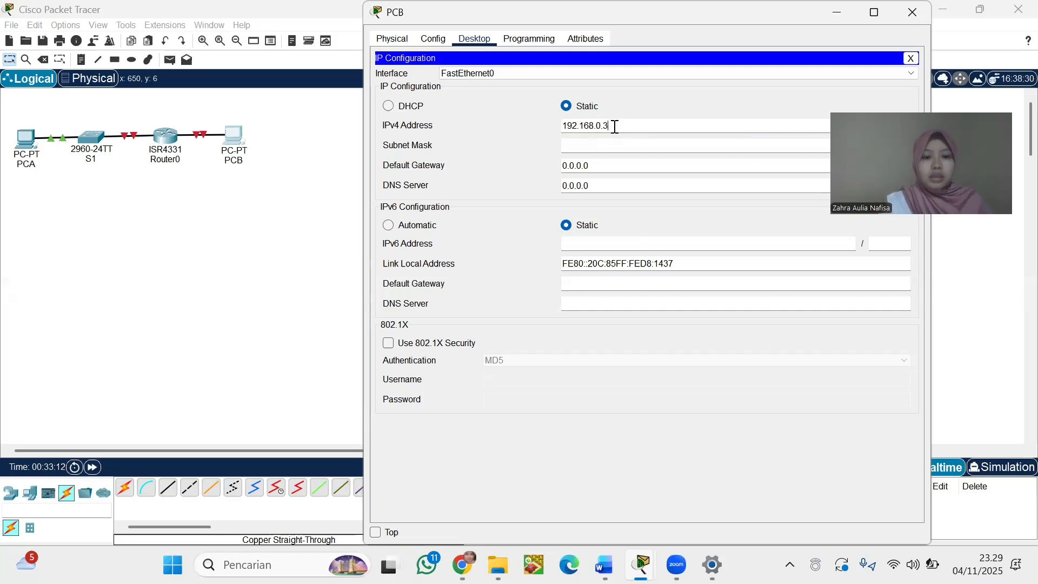
click(621, 144)
click(619, 165)
key(ctrl+a)
key(BackSpace)
text(192)
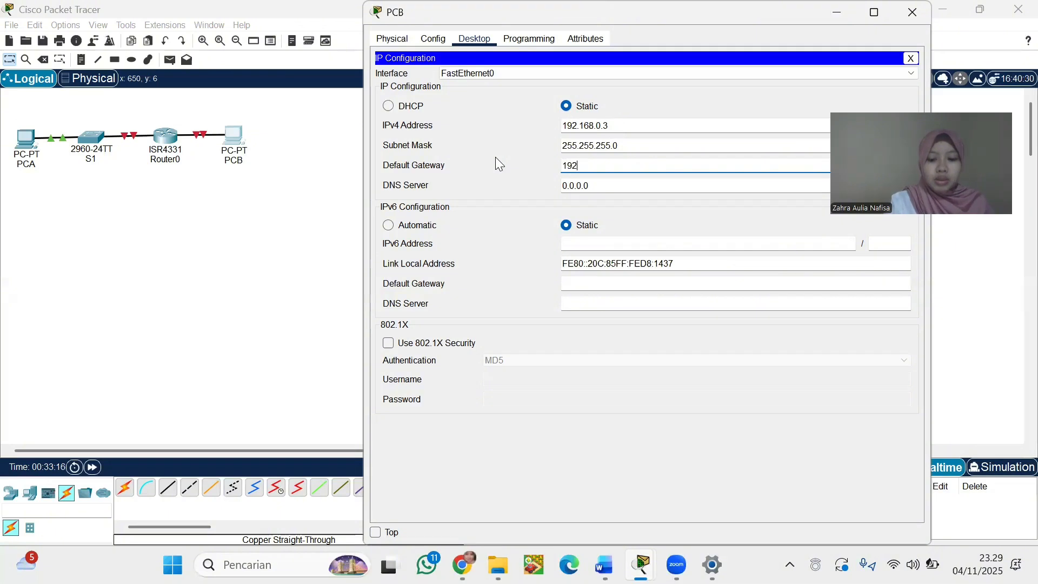
text(.1)
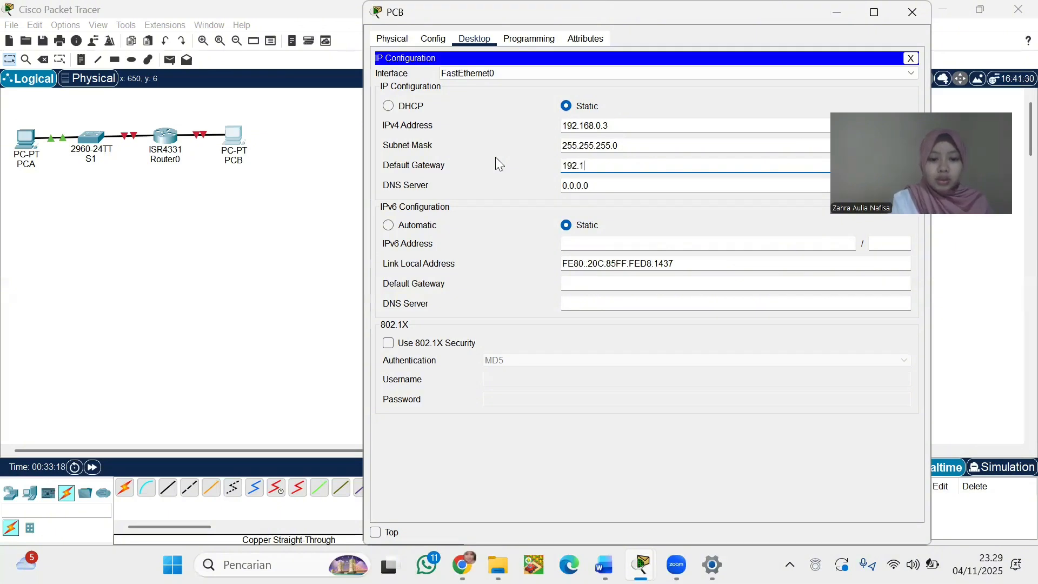
text(68.0)
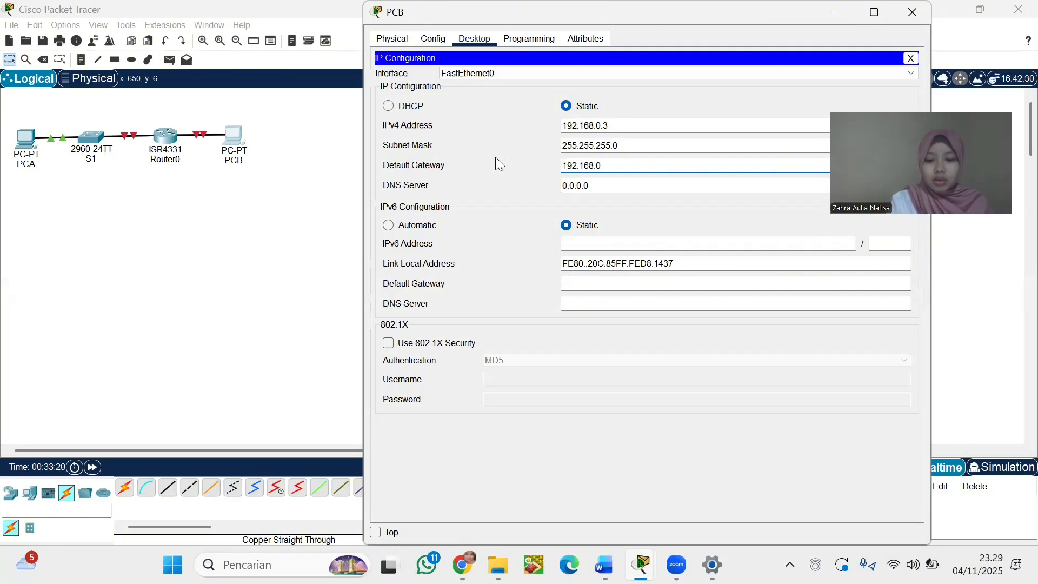
text(.1)
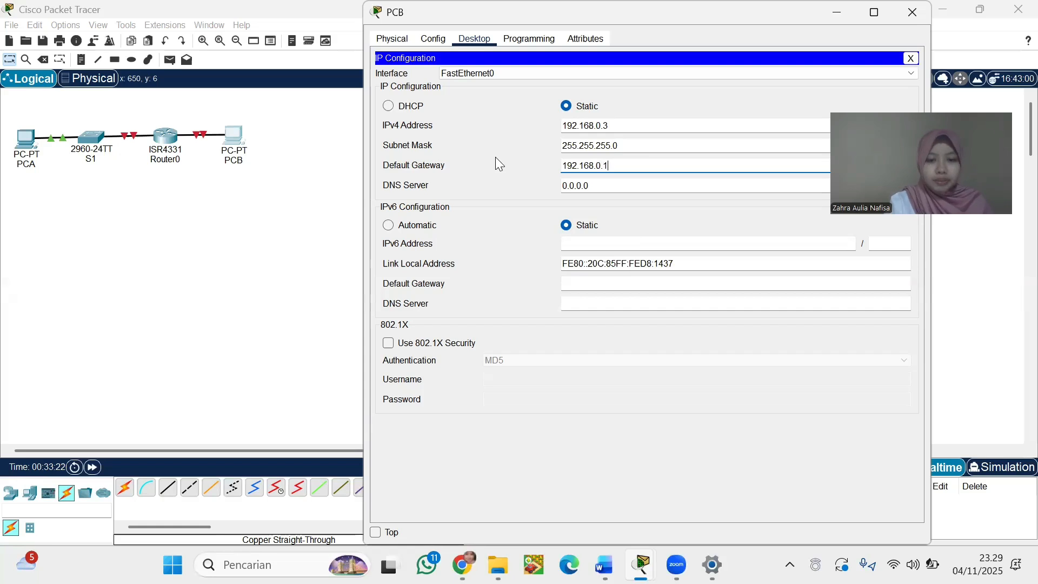
Enter PCB's IPv6 2001:db8:acad::3, prefix 64, gateway fe80::1, and return to the topology
click(622, 244)
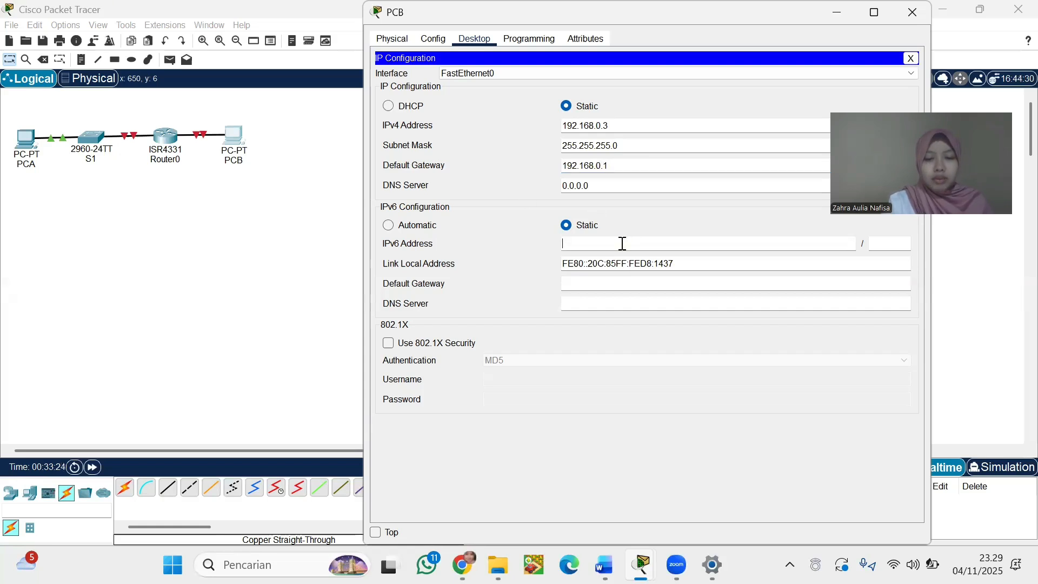
text(2001:db)
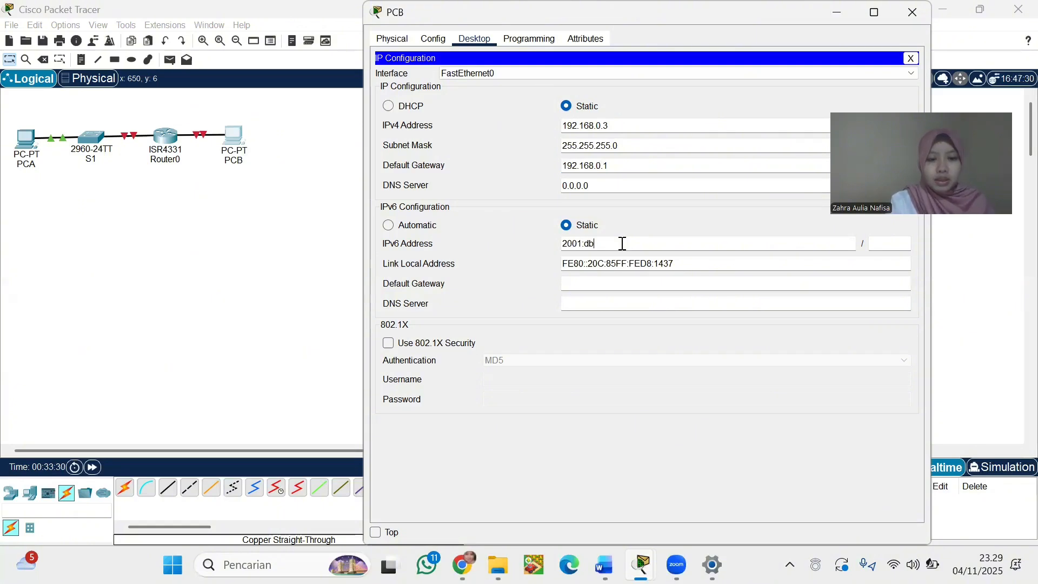
text(8:acad)
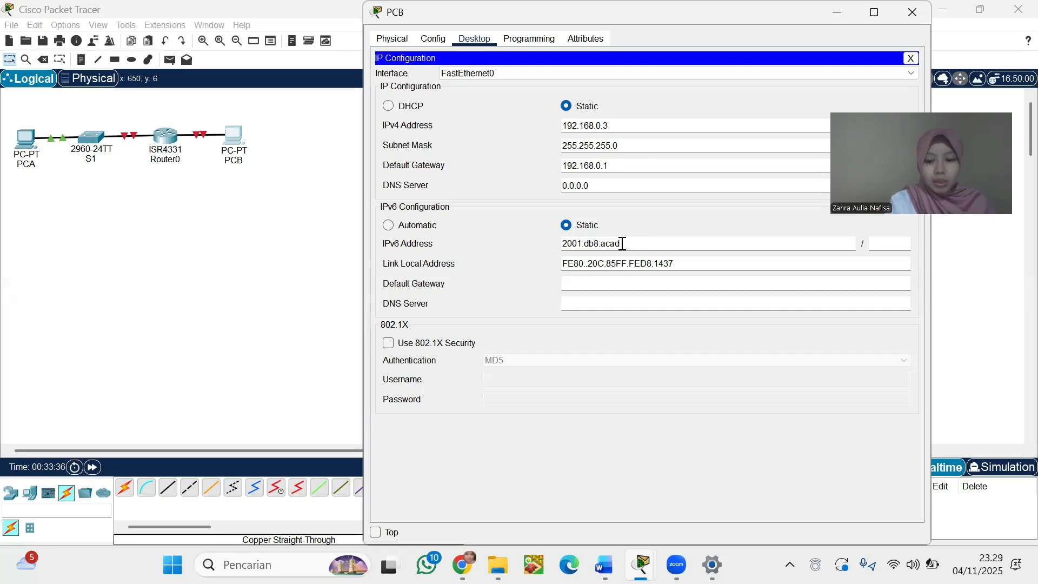
text(::3)
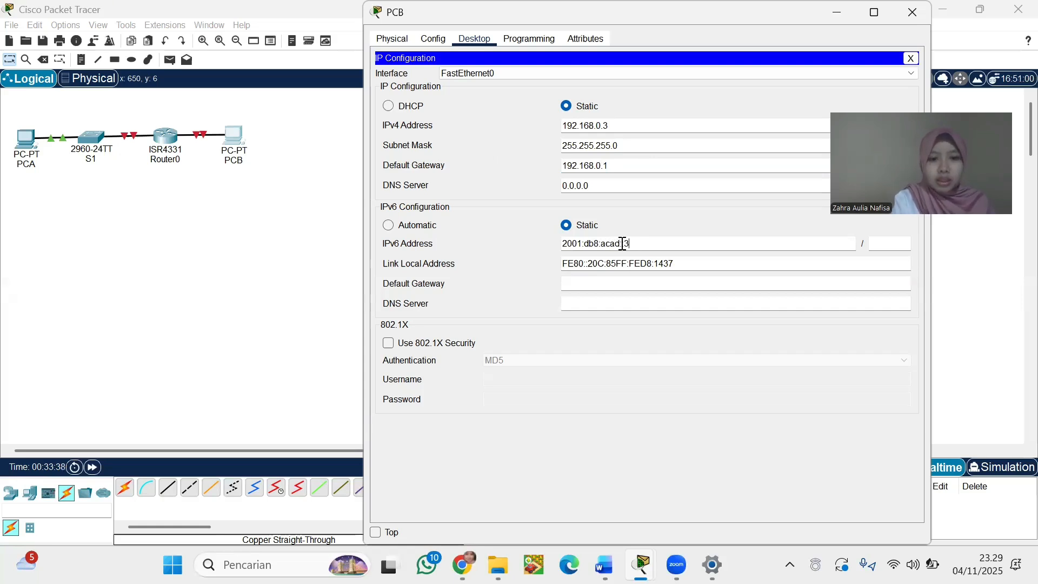
click(887, 244)
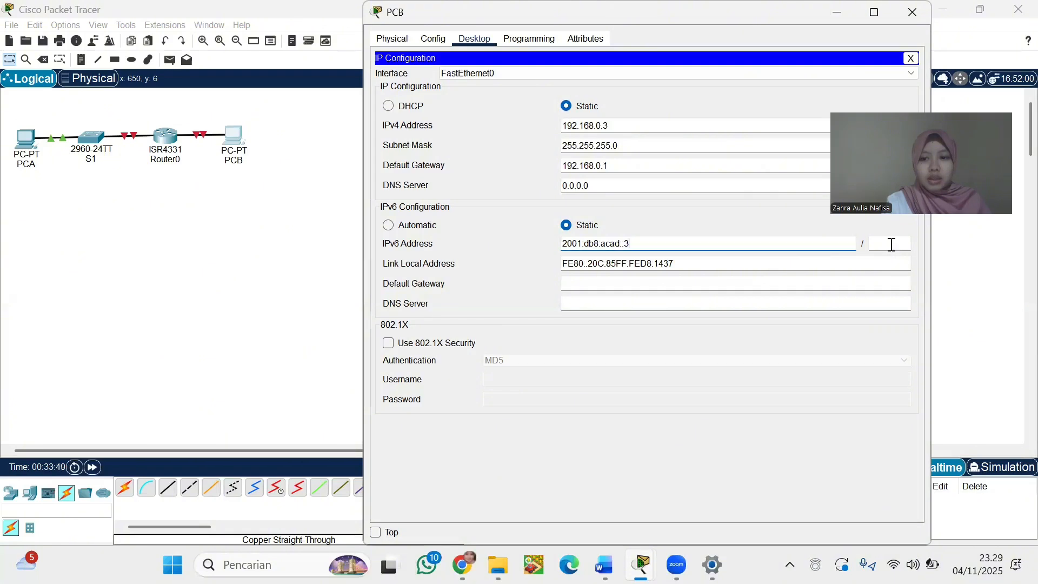
text(64)
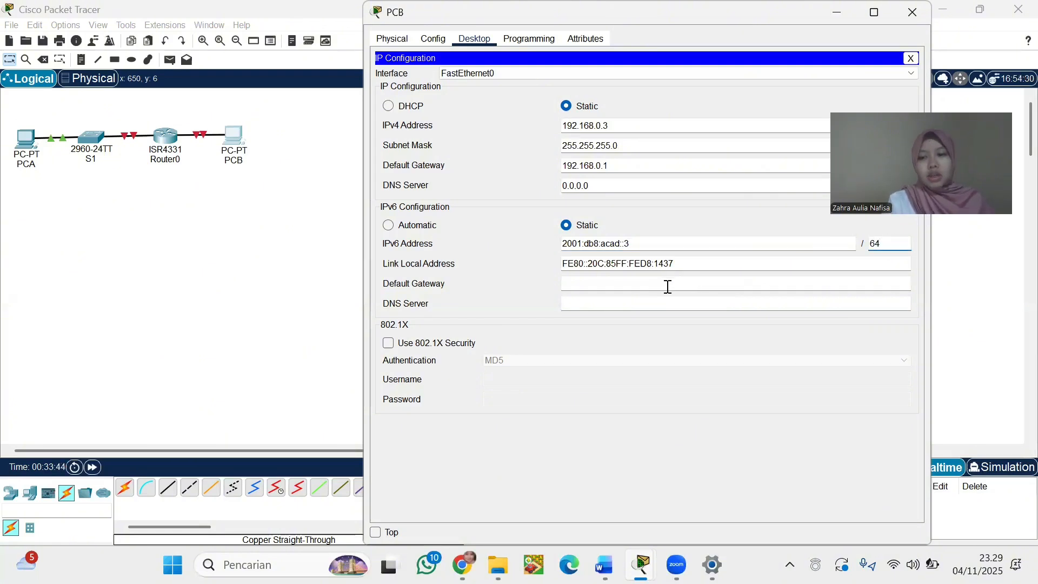
text(fe80)
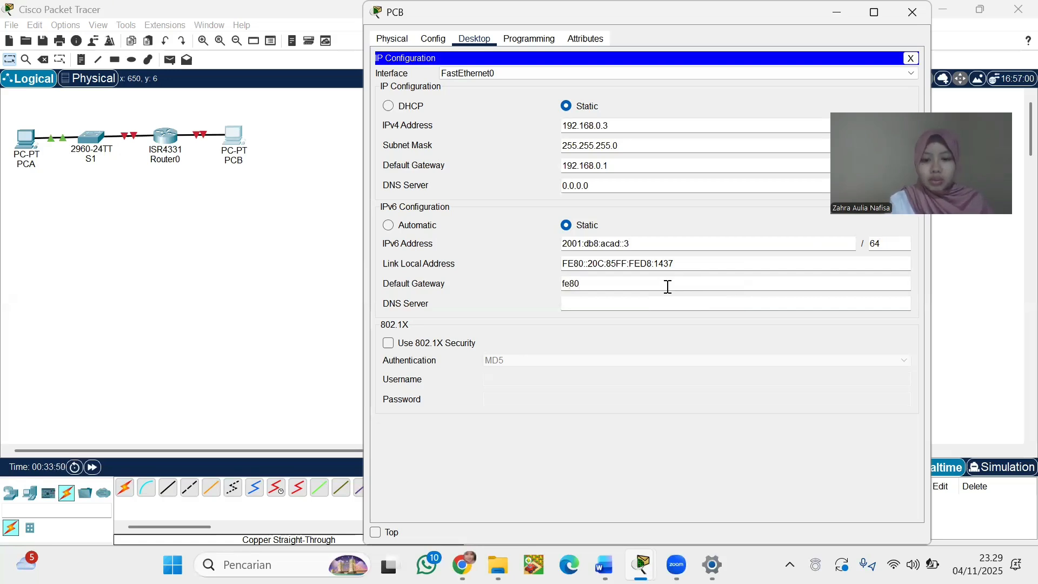
text(::1)
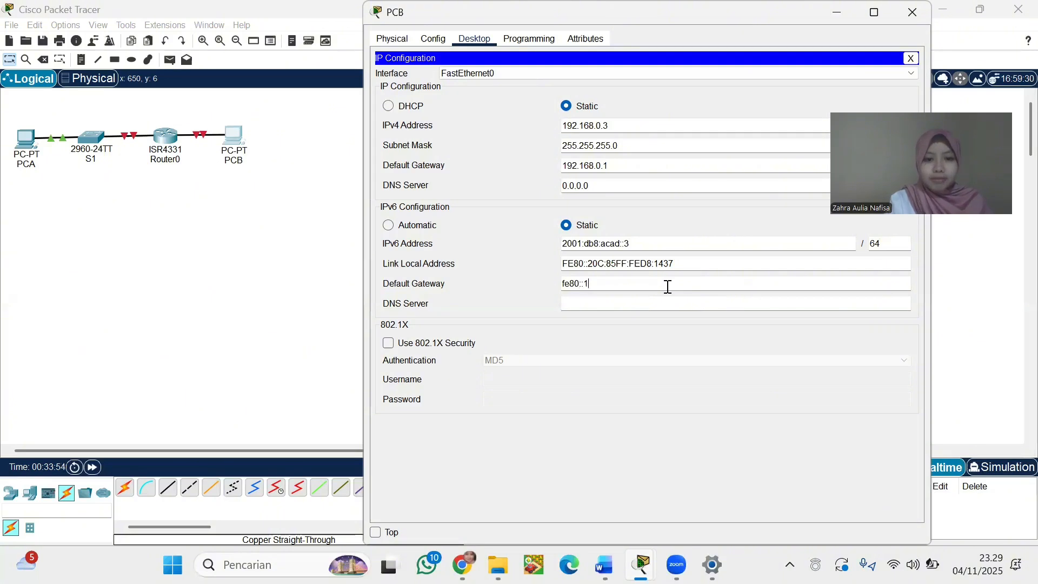
click(233, 227)
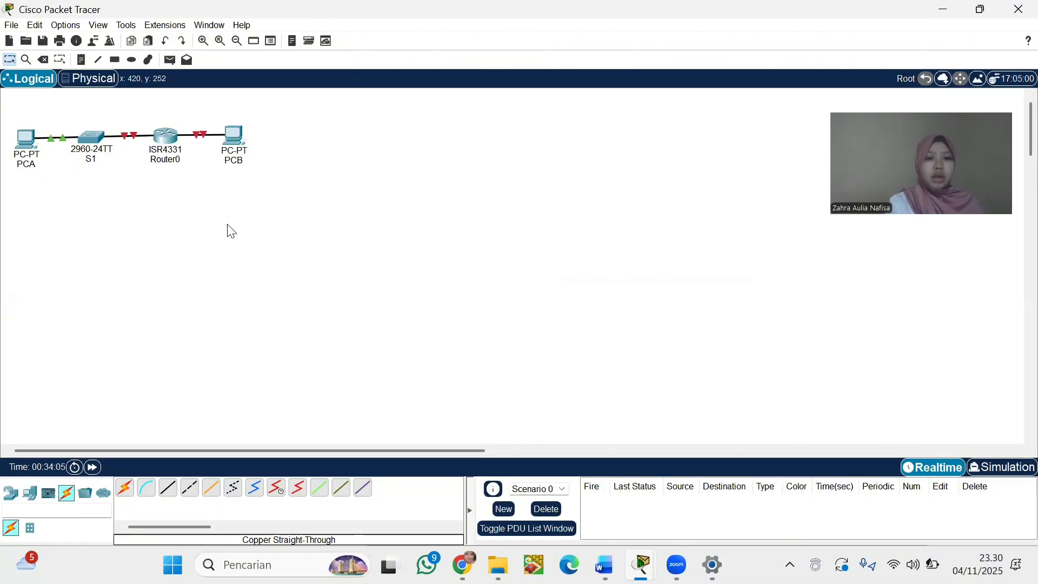
In Router0's CLI, skip setup, run enable and config t, and set hostname R1
click(166, 144)
click(465, 39)
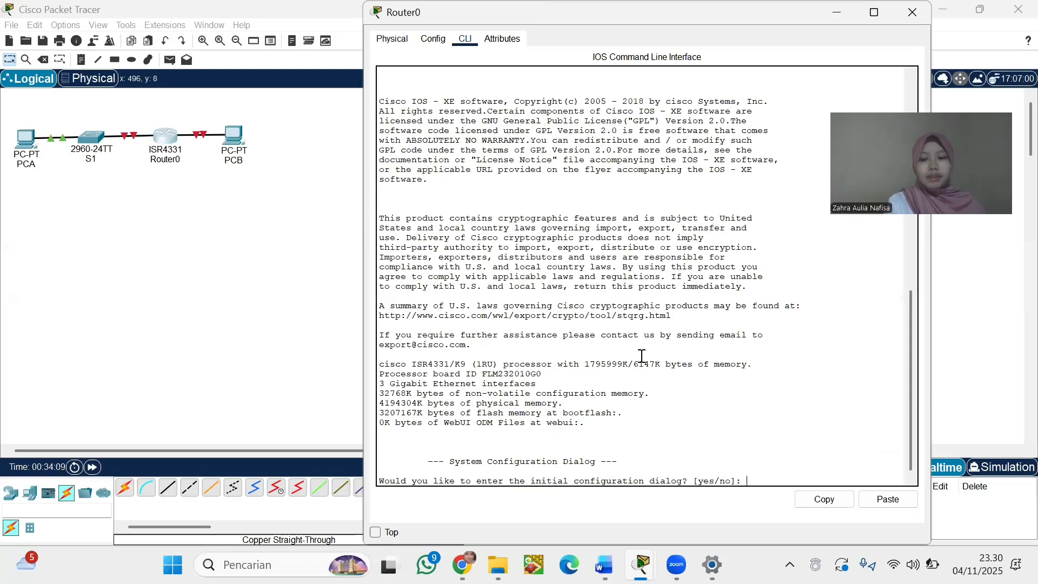
key(Return)
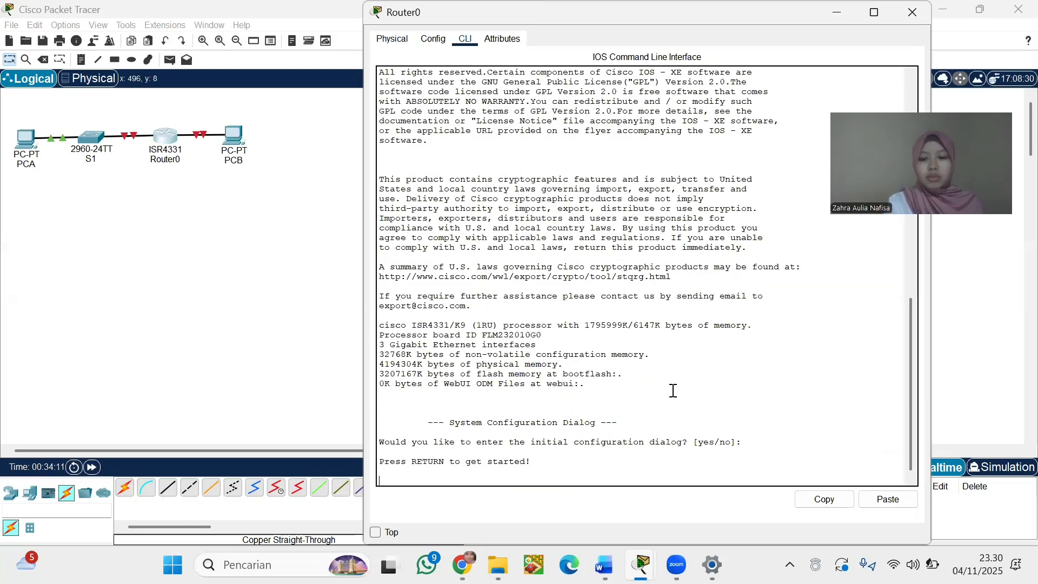
key(Return)
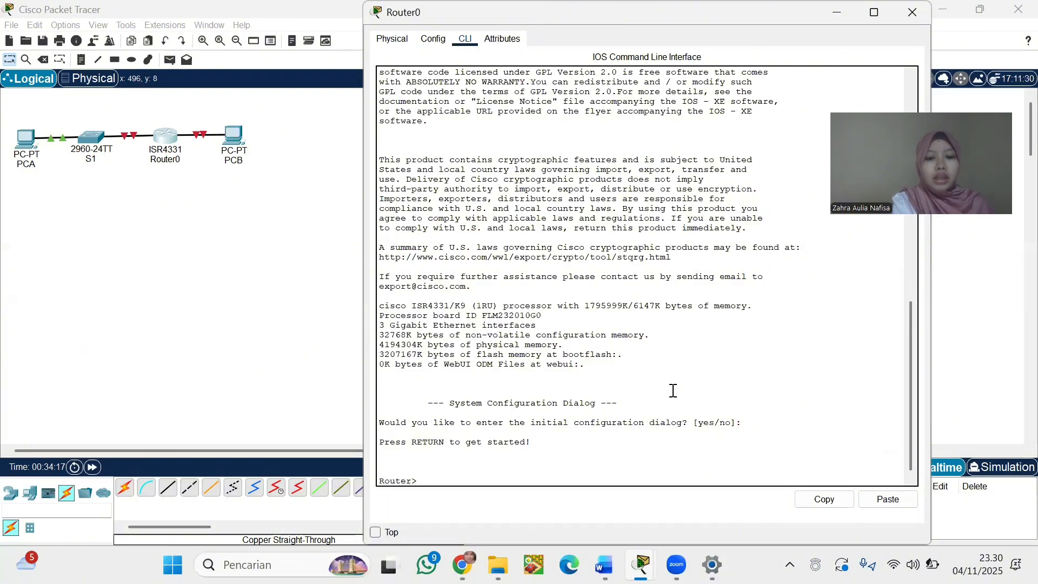
text(enable)
key(Return)
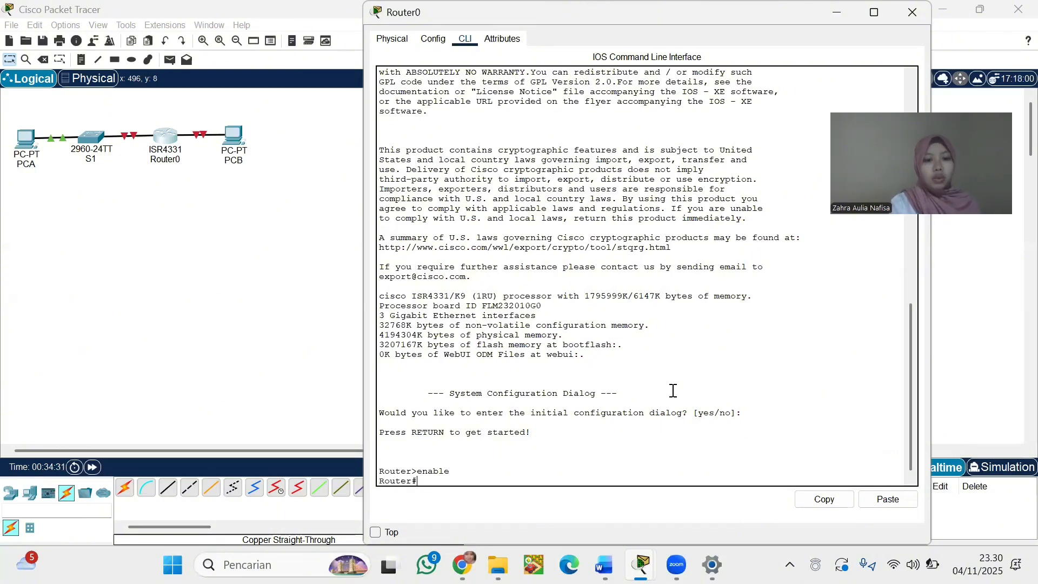
text(nfig t)
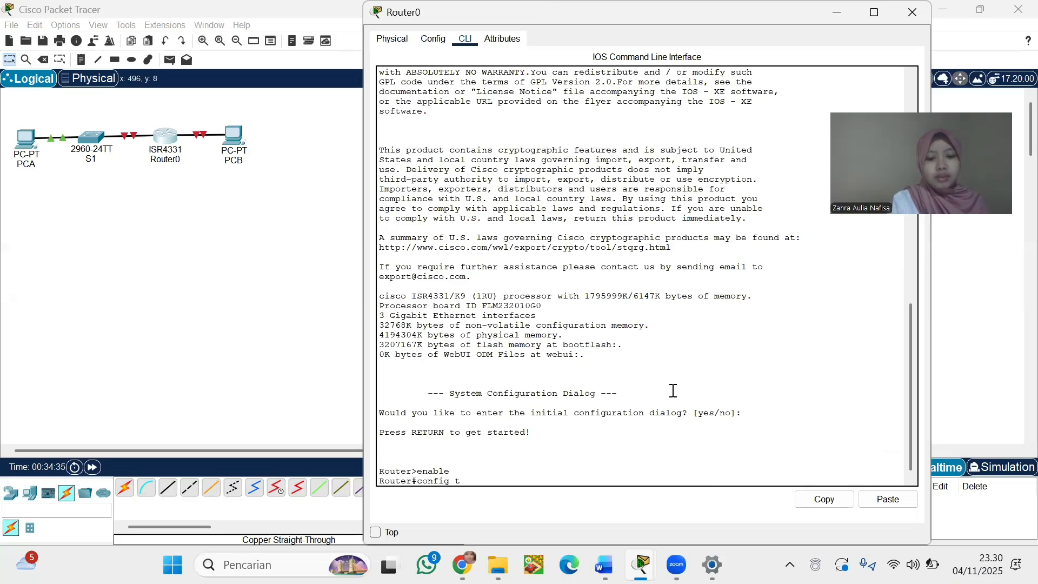
key(Return)
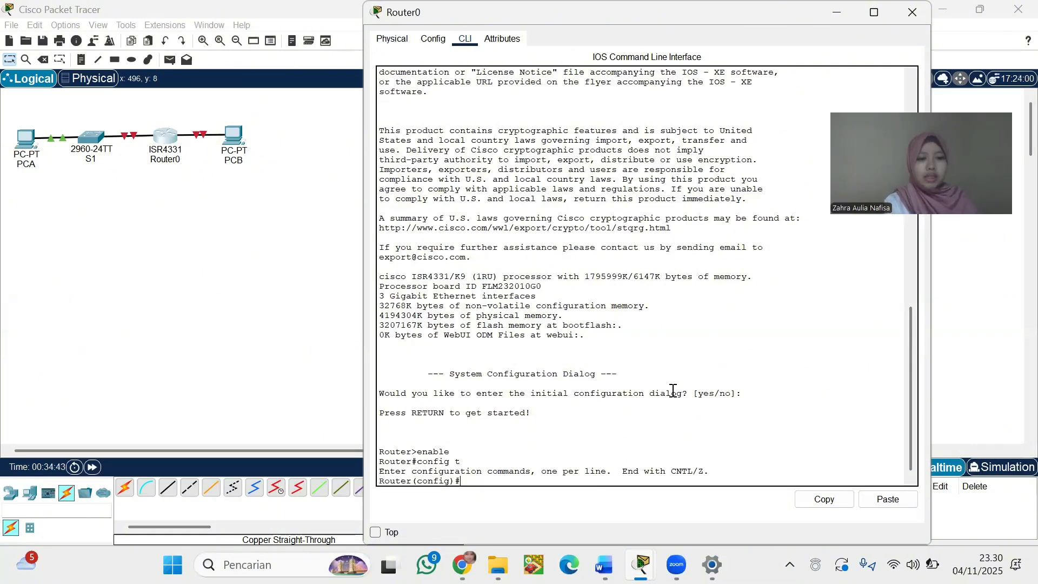
text(hostnaeme )
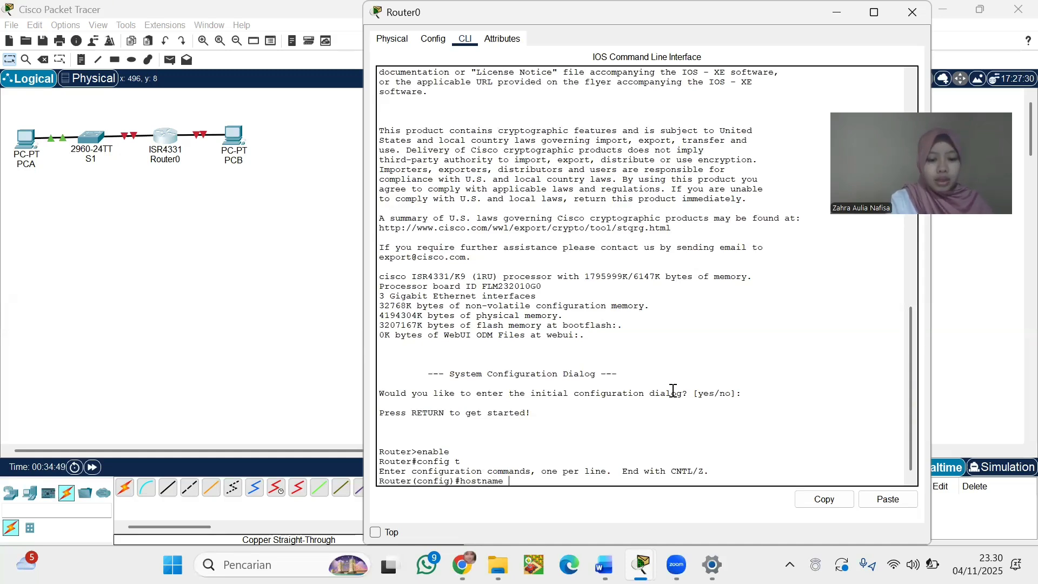
text(R1)
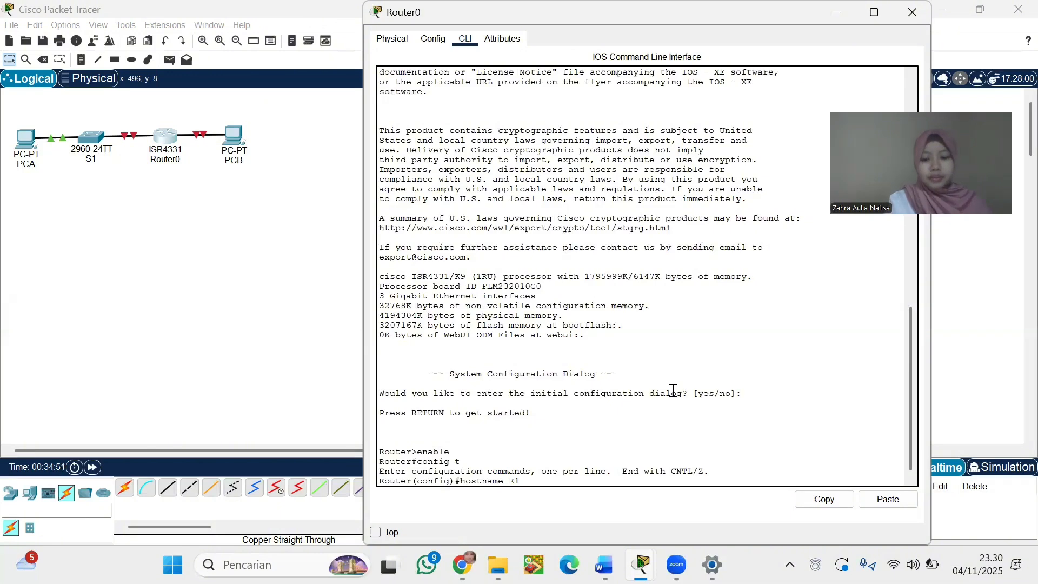
key(Return)
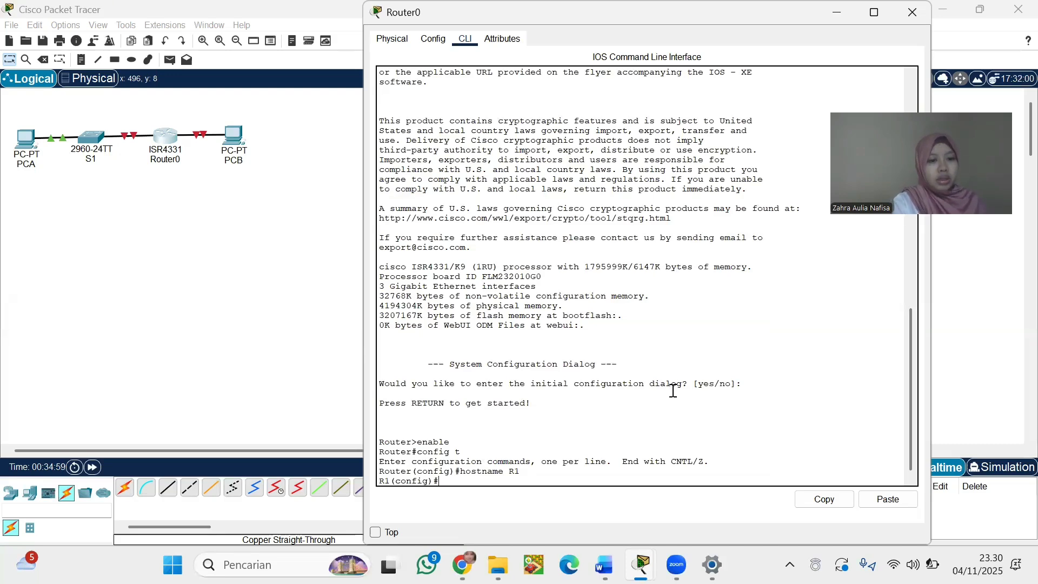
Disable DNS lookup with no ip domain lookup and set the enable secret password
text(no)
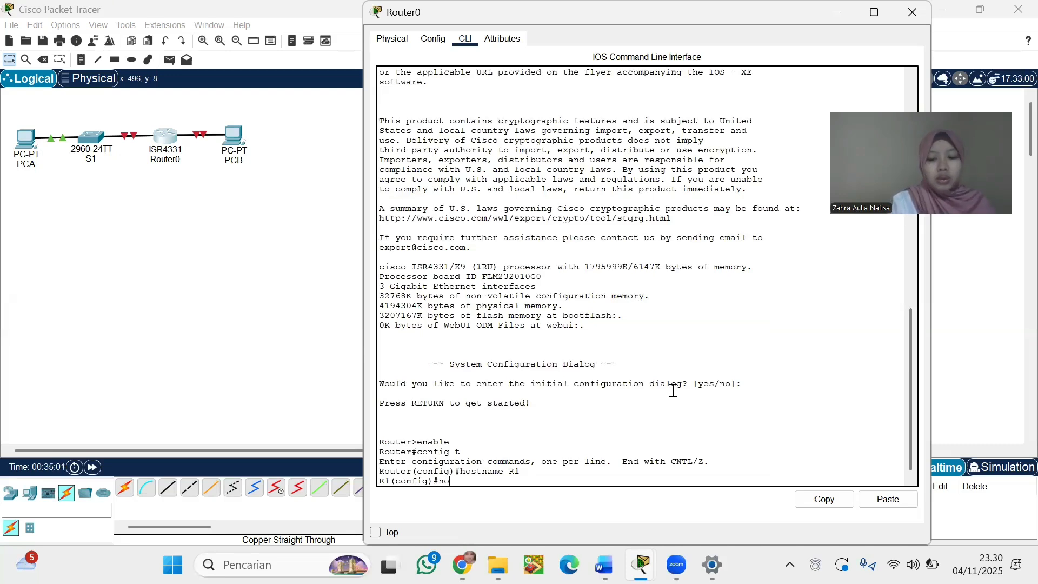
text( ip doma)
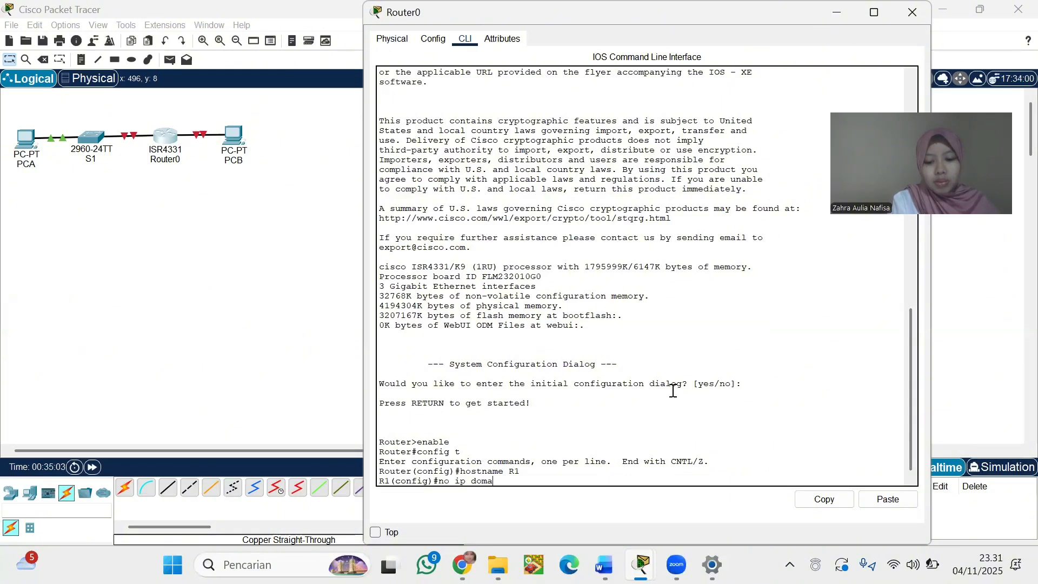
text(in lookup)
key(Return)
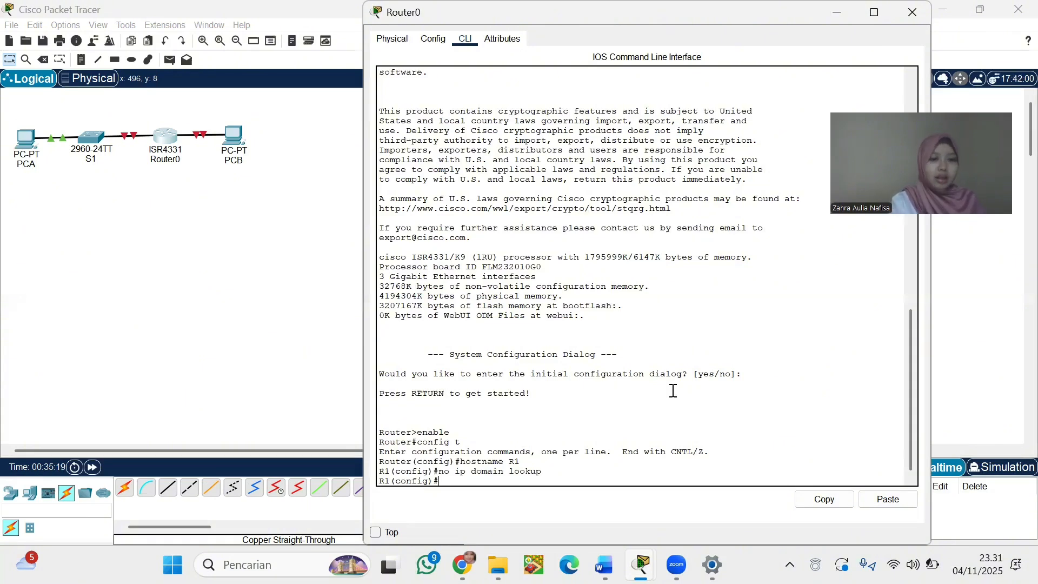
text(enab)
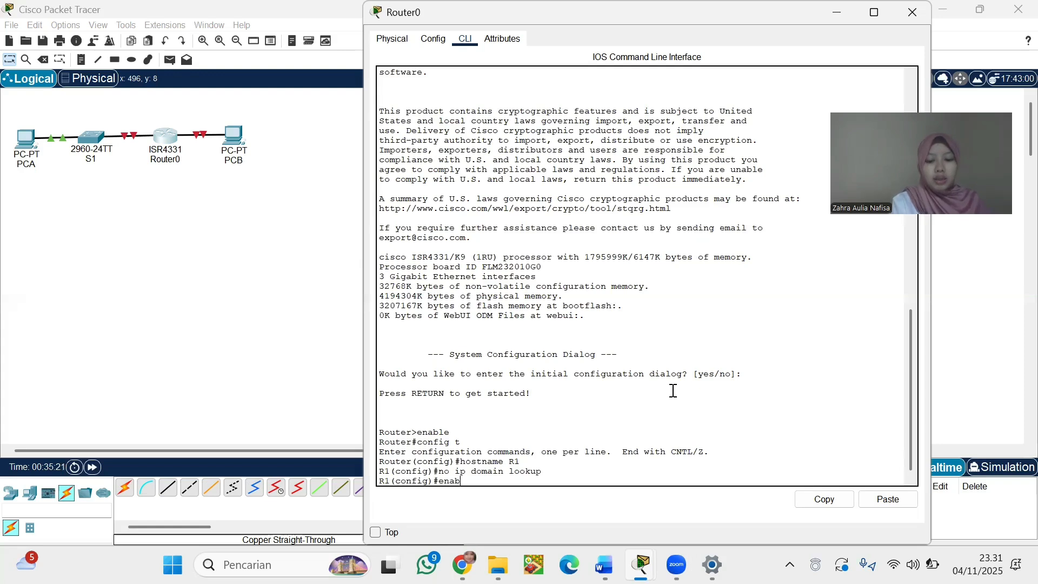
text(le secre)
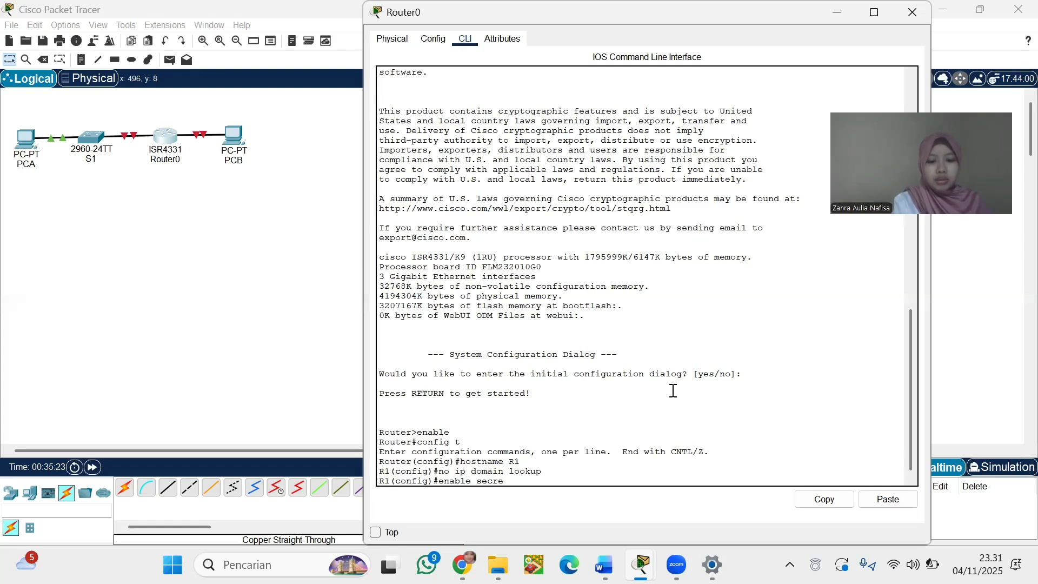
text(t class)
key(Return)
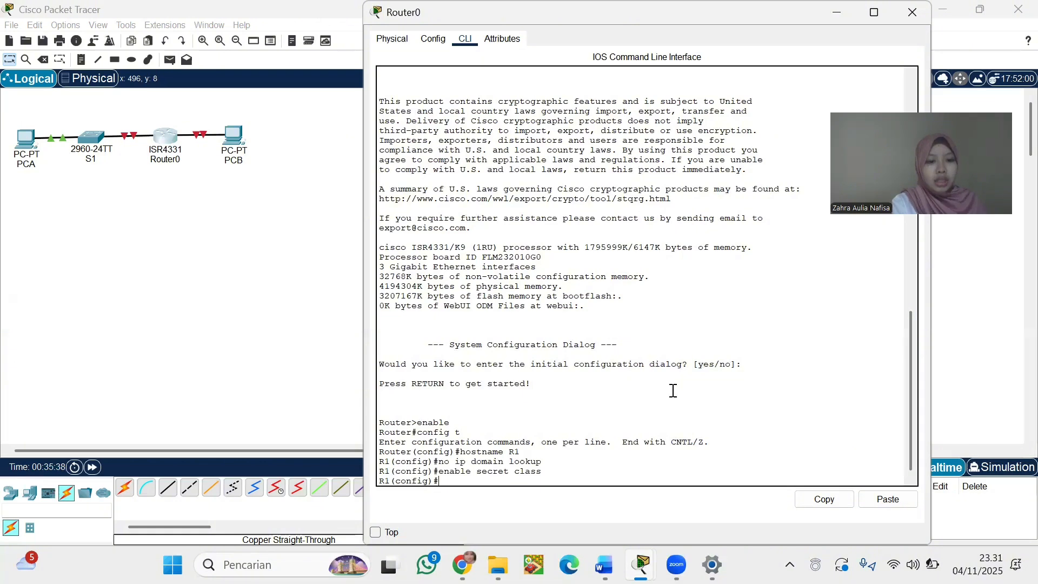
Under line console 0, set the console password, enable login, and exit
text(line)
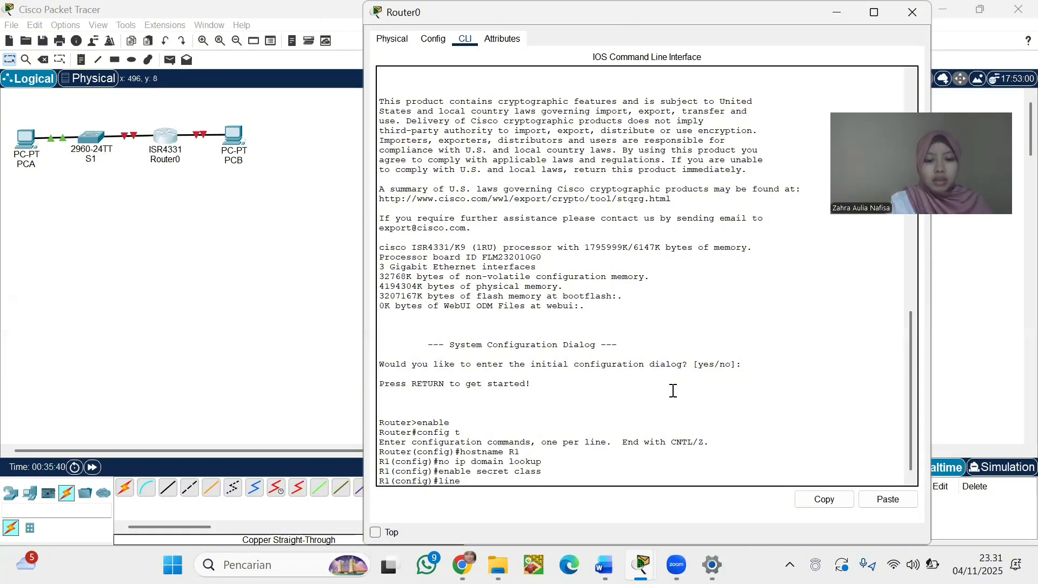
text( console)
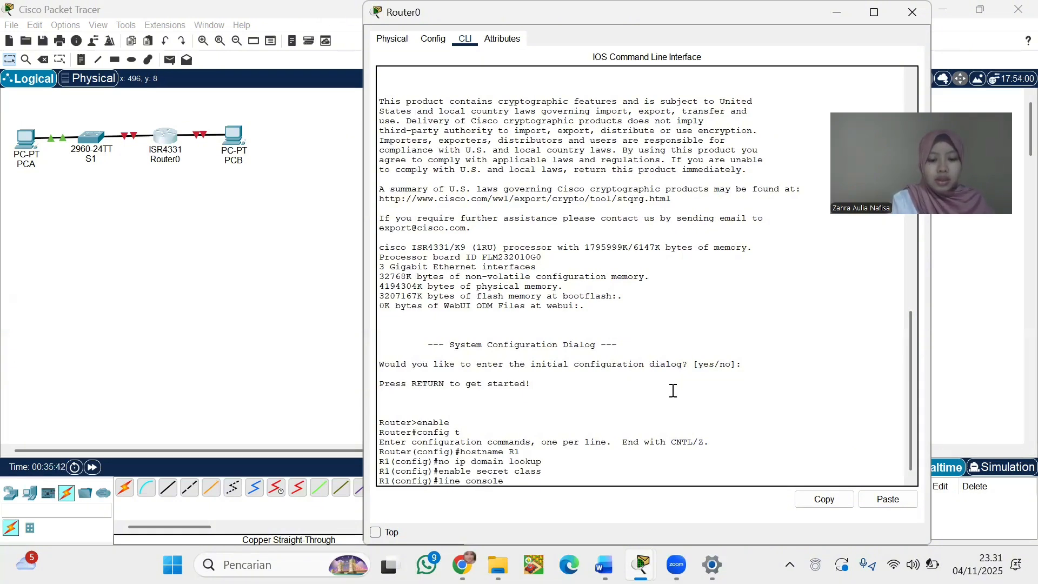
text( 0)
key(Return)
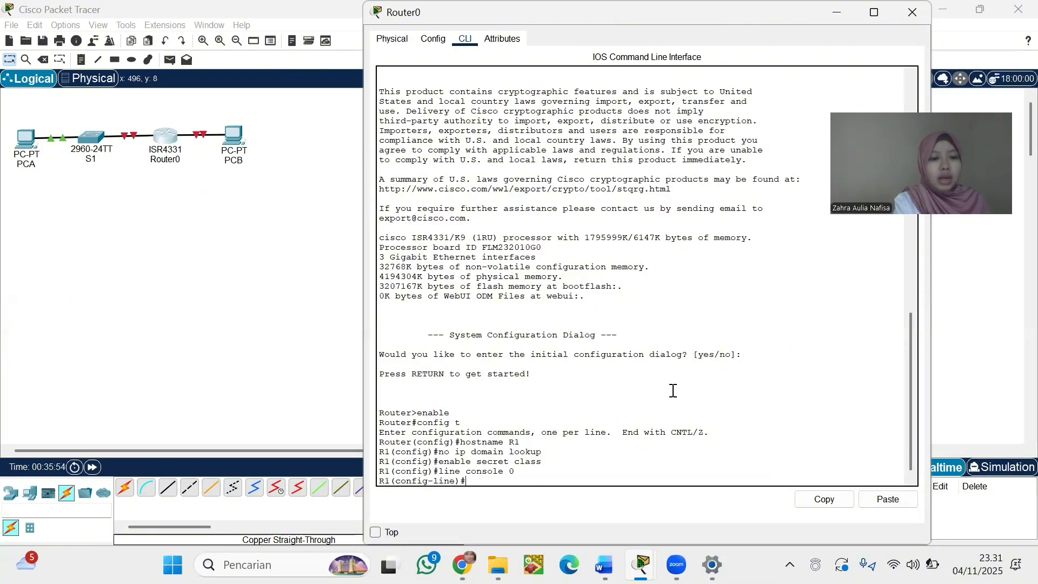
text(pa)
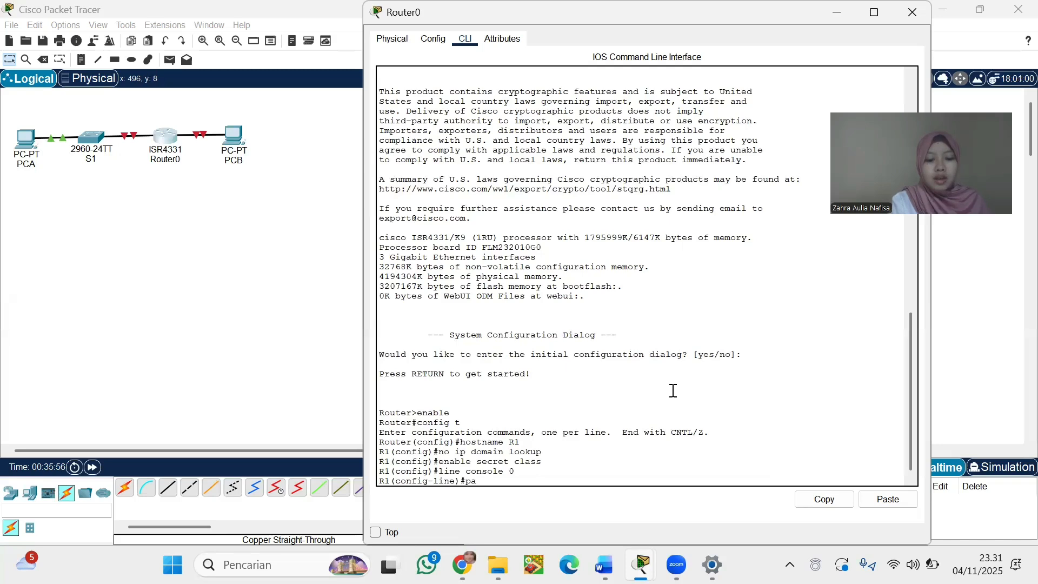
text(ssword)
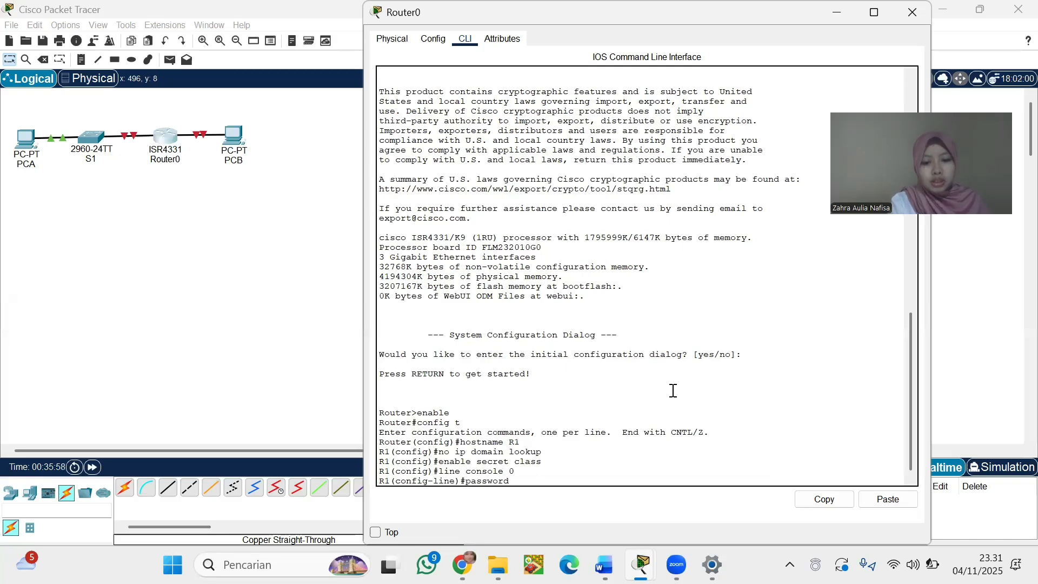
text( cisco)
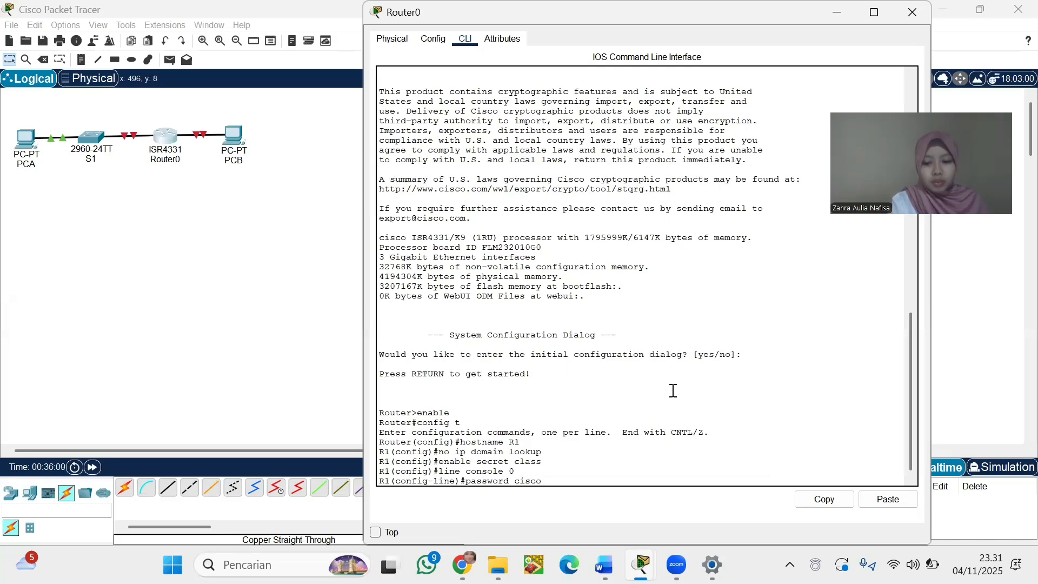
key(Return)
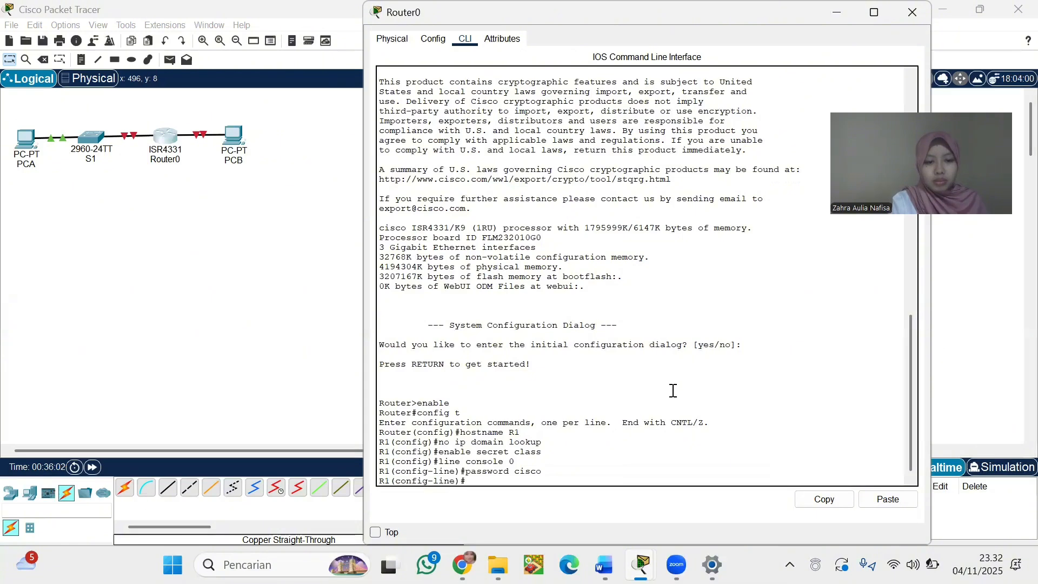
text(login)
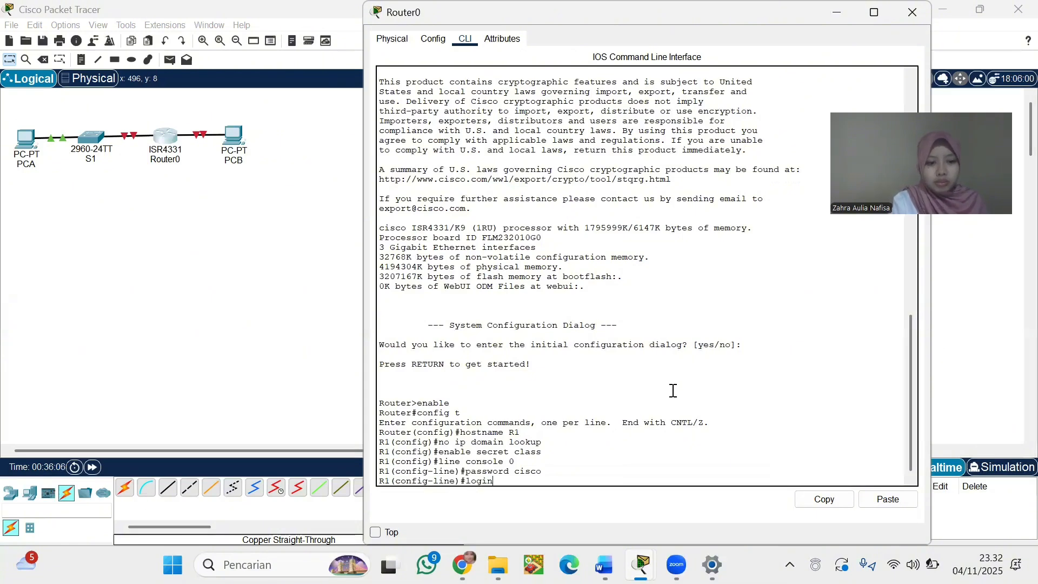
key(Return)
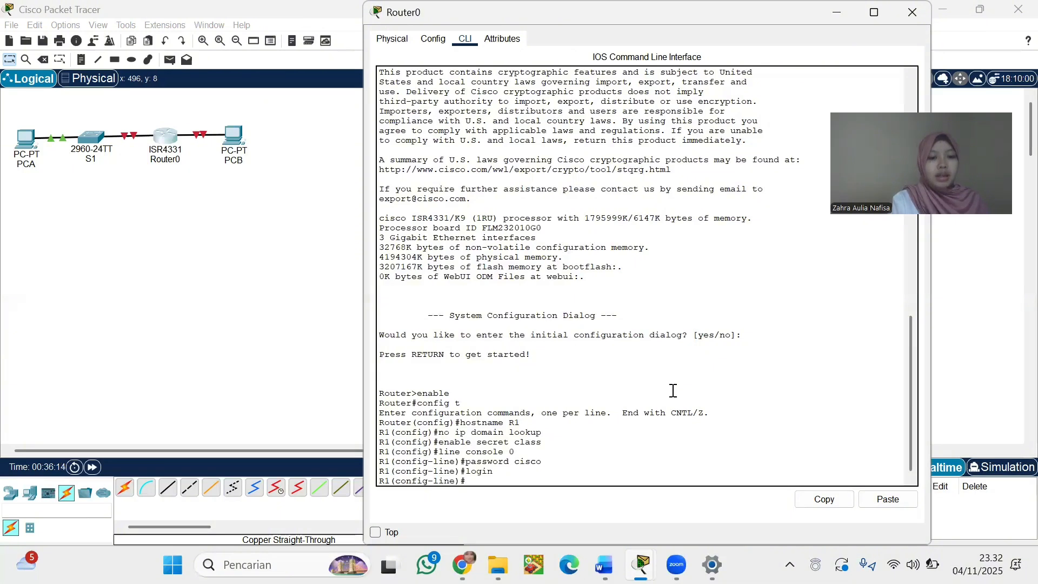
text(exit)
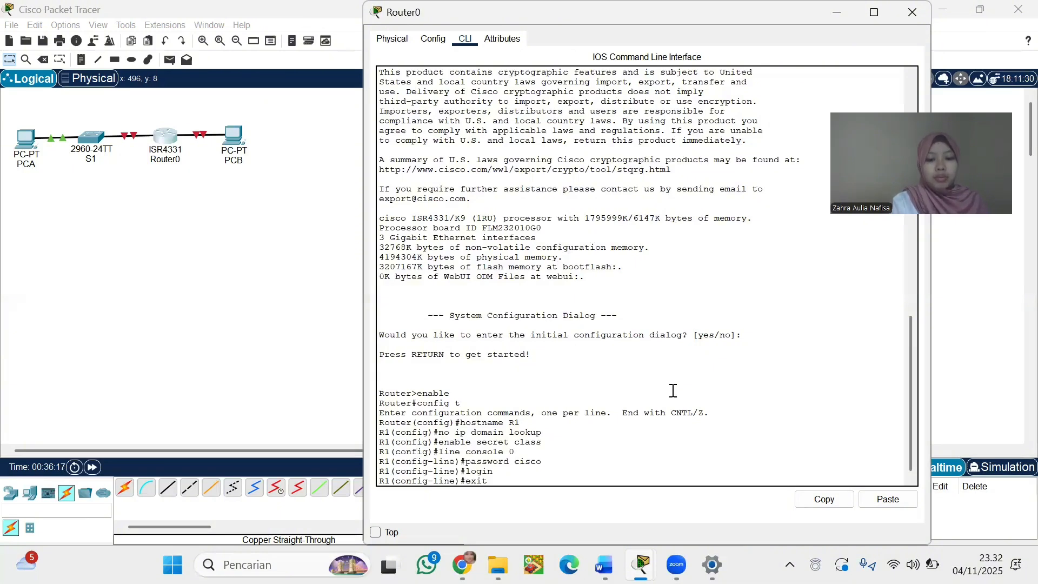
key(Return)
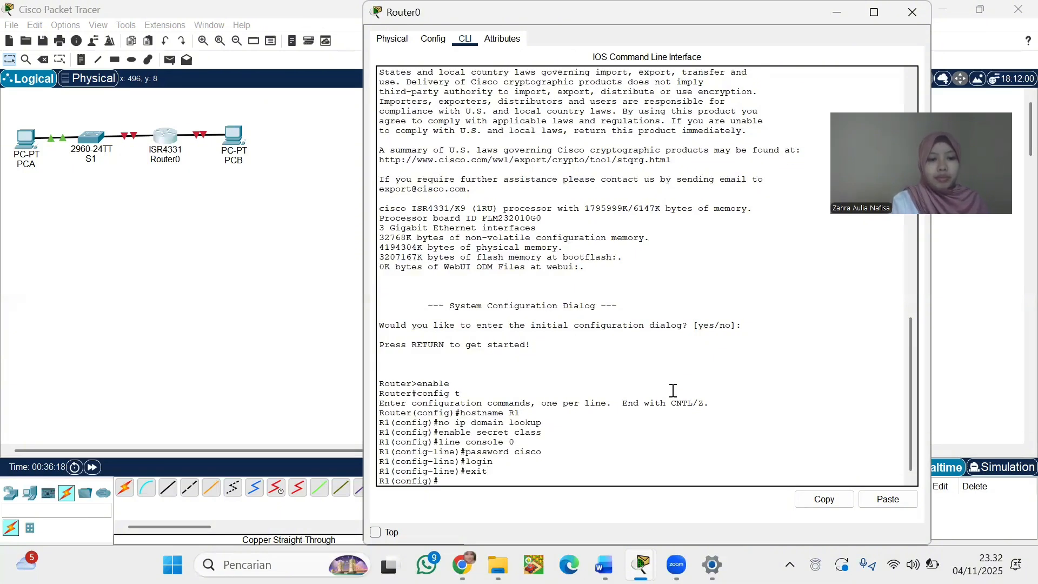
Under line vty 0 4, set the lab password (fixing a typo), enable login, and exit
text(lin)
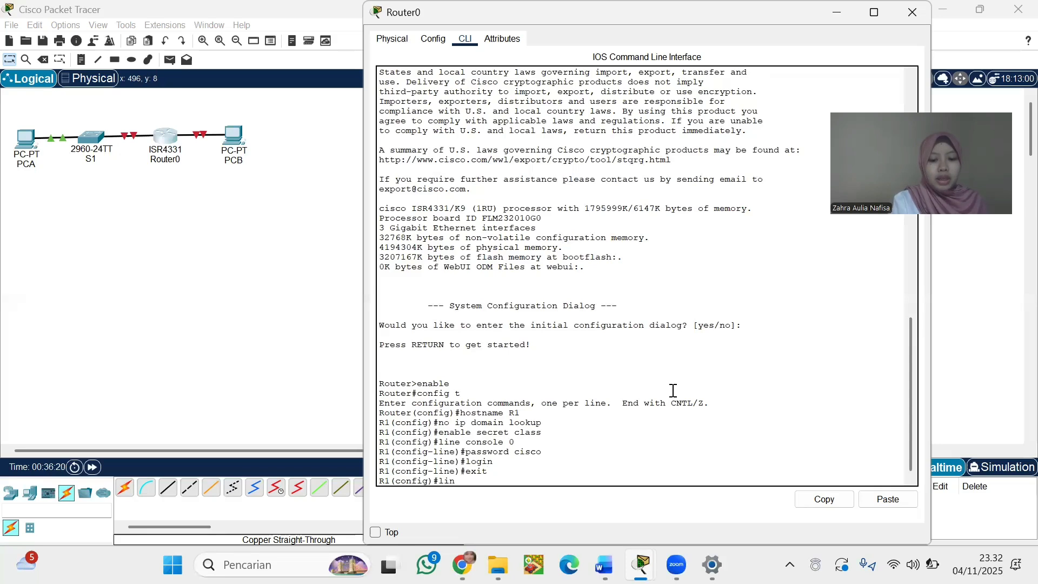
text(e vty)
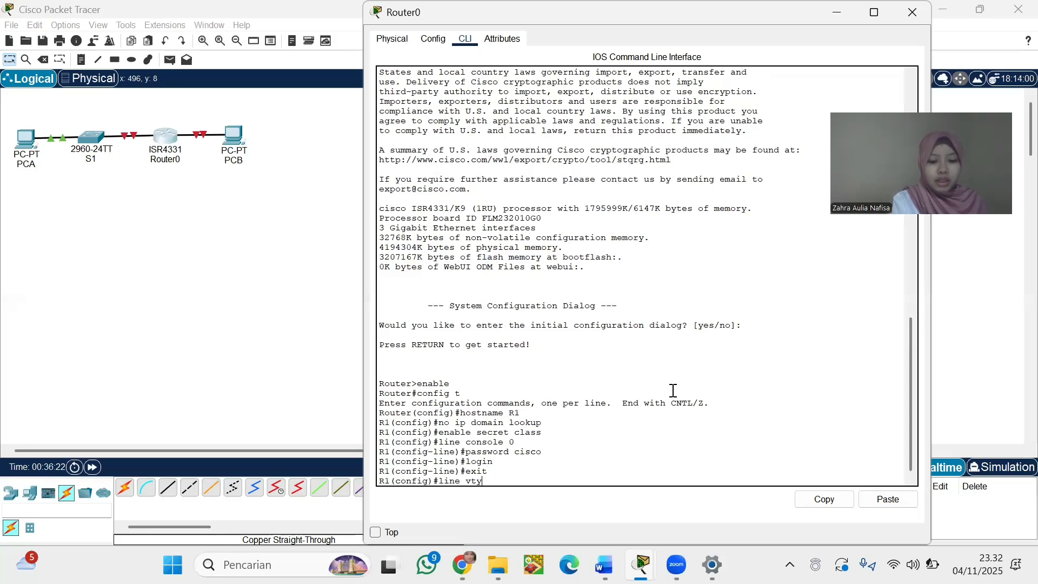
text( 0 4)
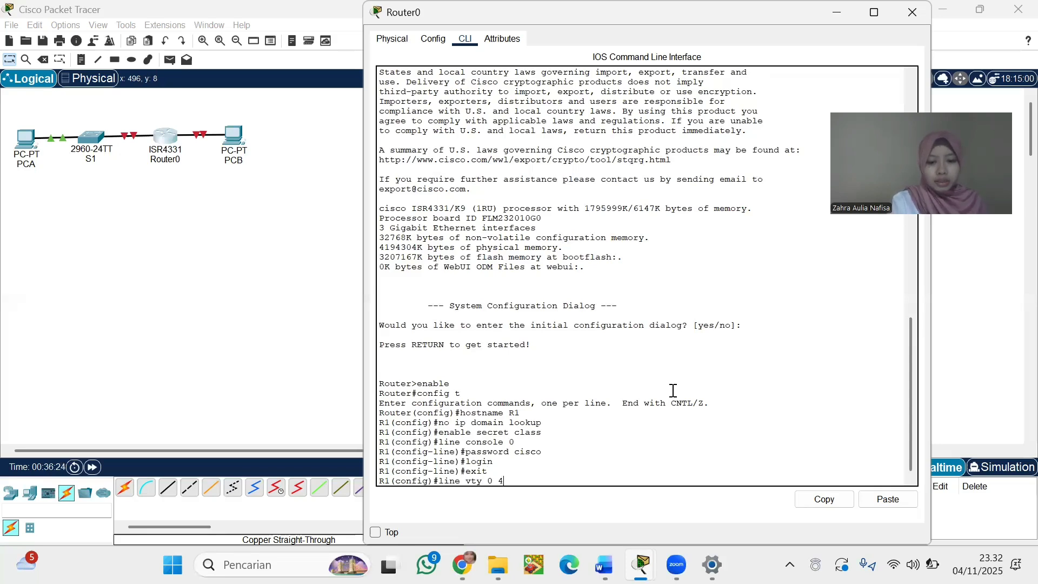
key(Return)
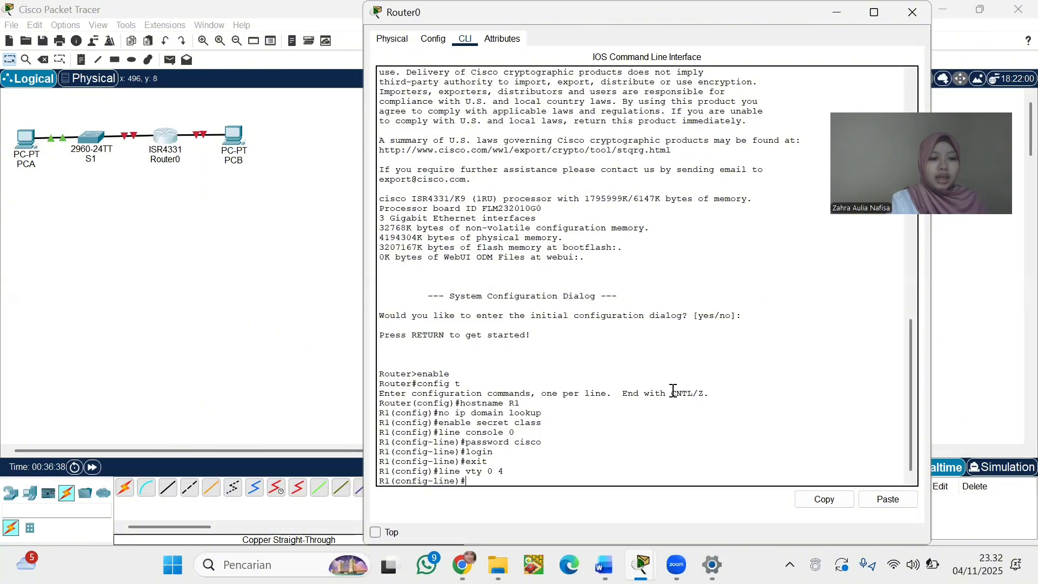
text(passwo)
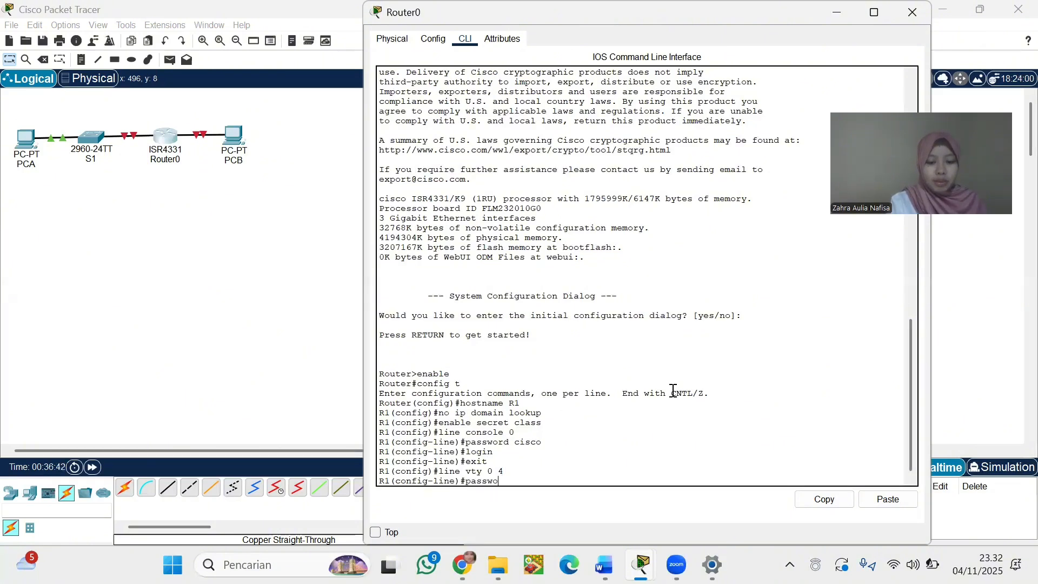
text(rd cia)
key(BackSpace)
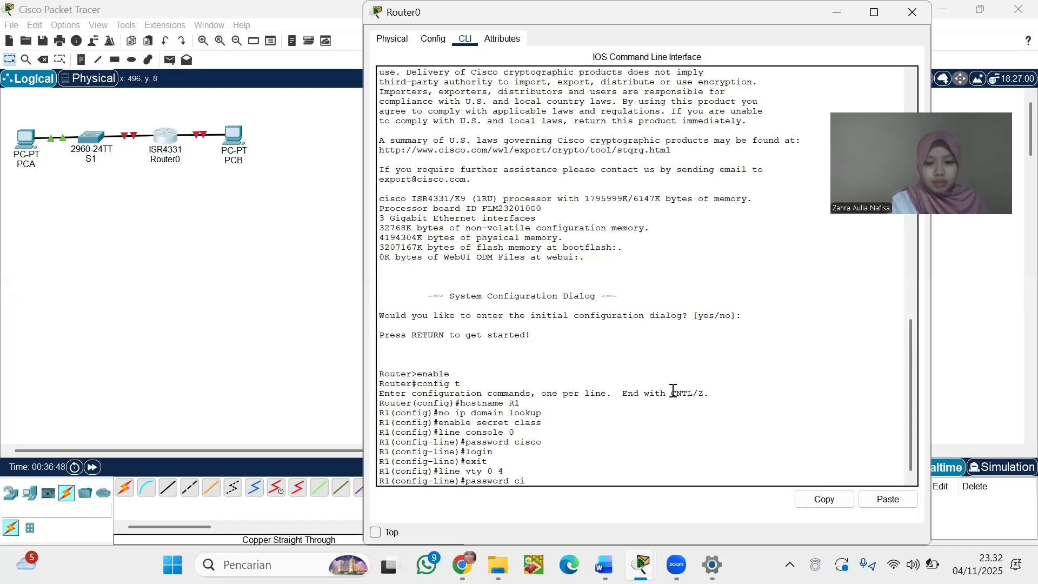
text(sco)
key(Return)
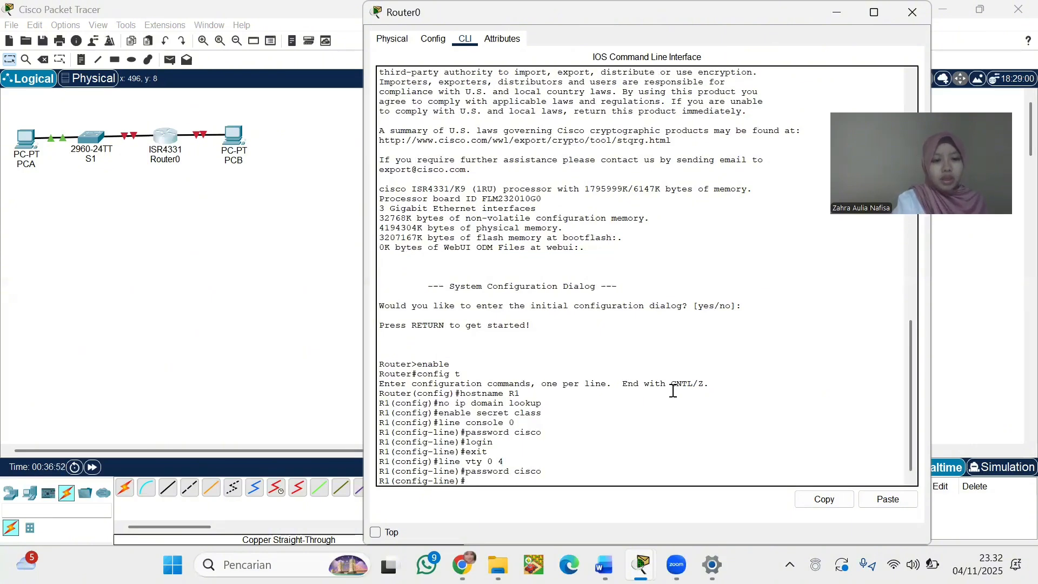
text(lo)
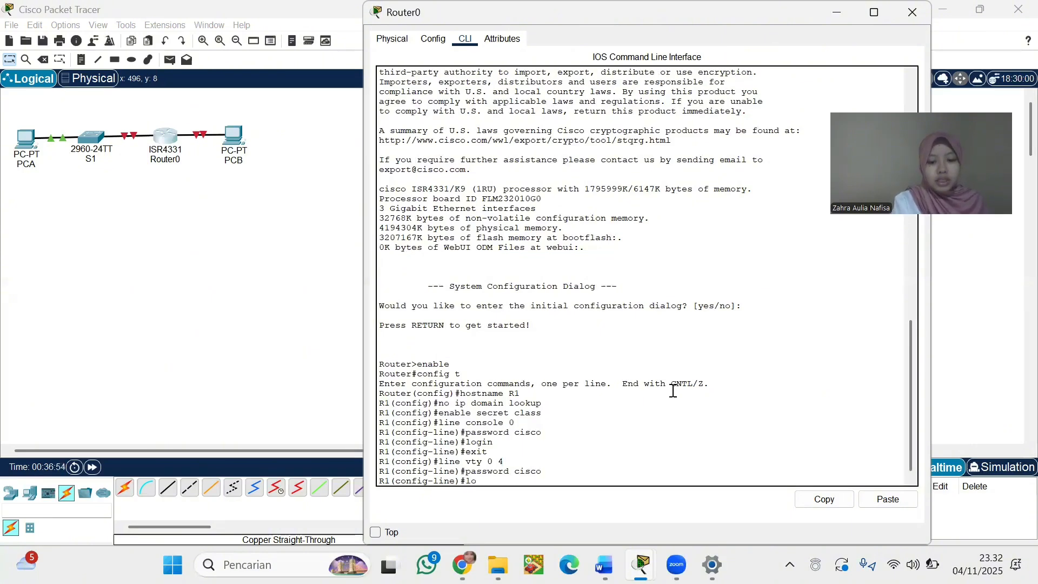
text(gin)
key(Return)
text(exi)
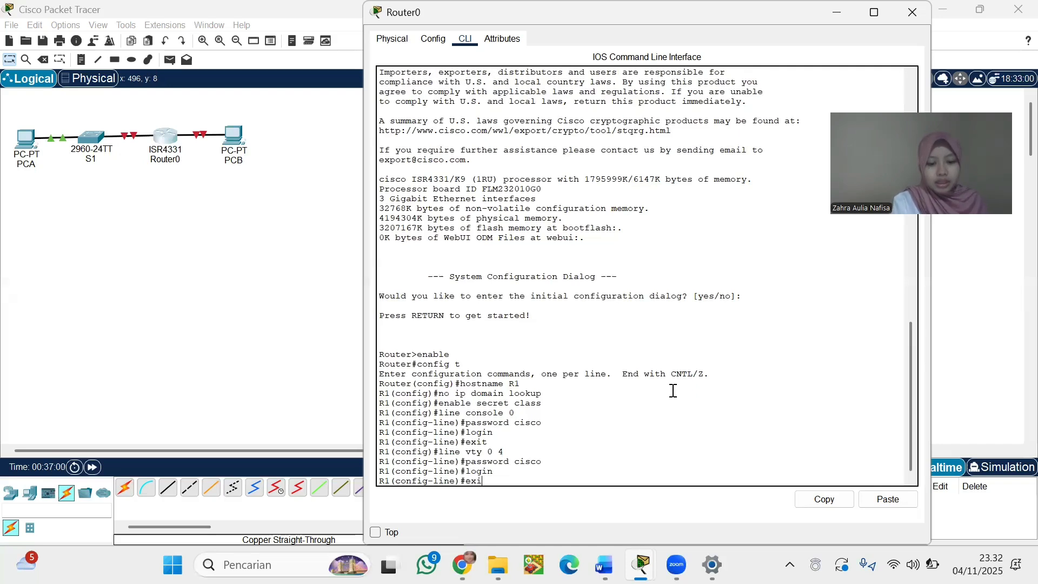
text(t)
key(Return)
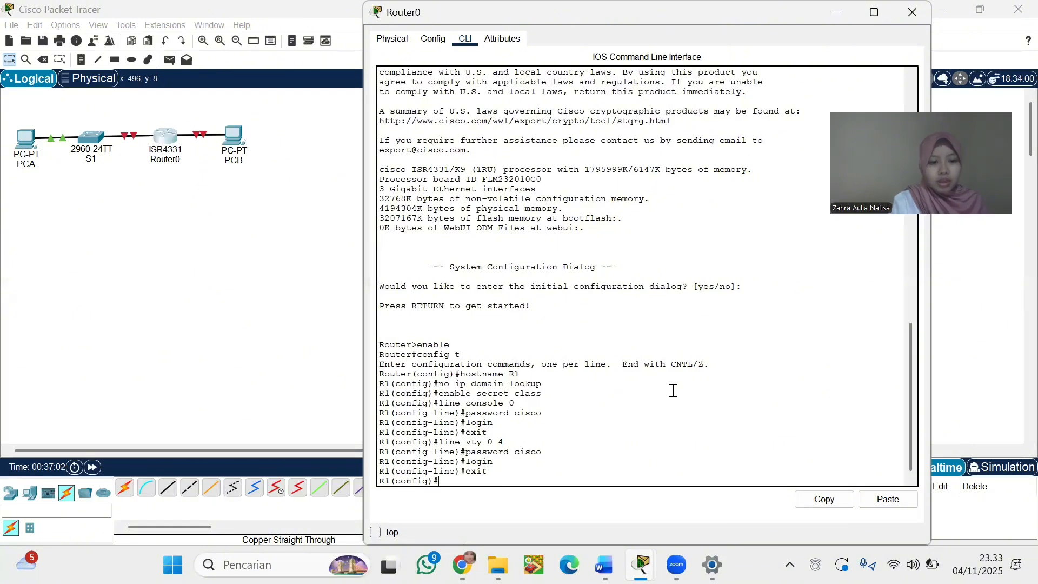
Run service password-encryption and set banner motd #Authorized Users Only! #
text(service password)
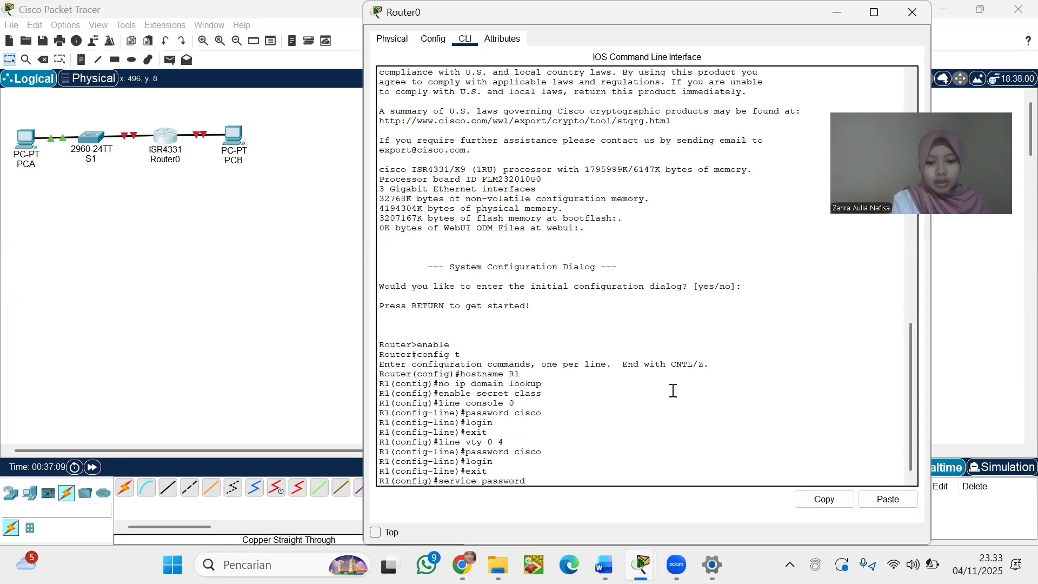
text(-encryption)
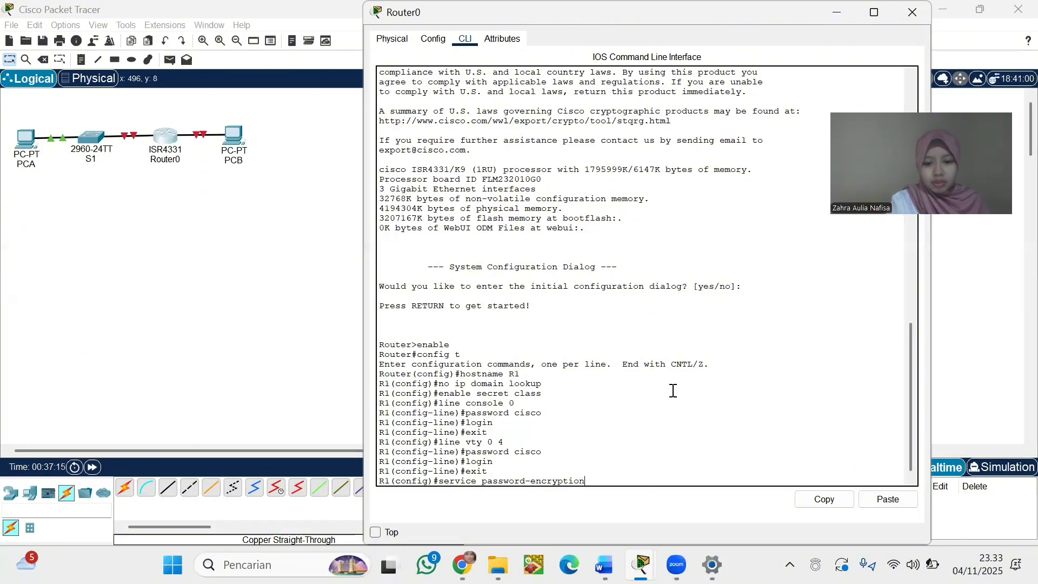
key(Return)
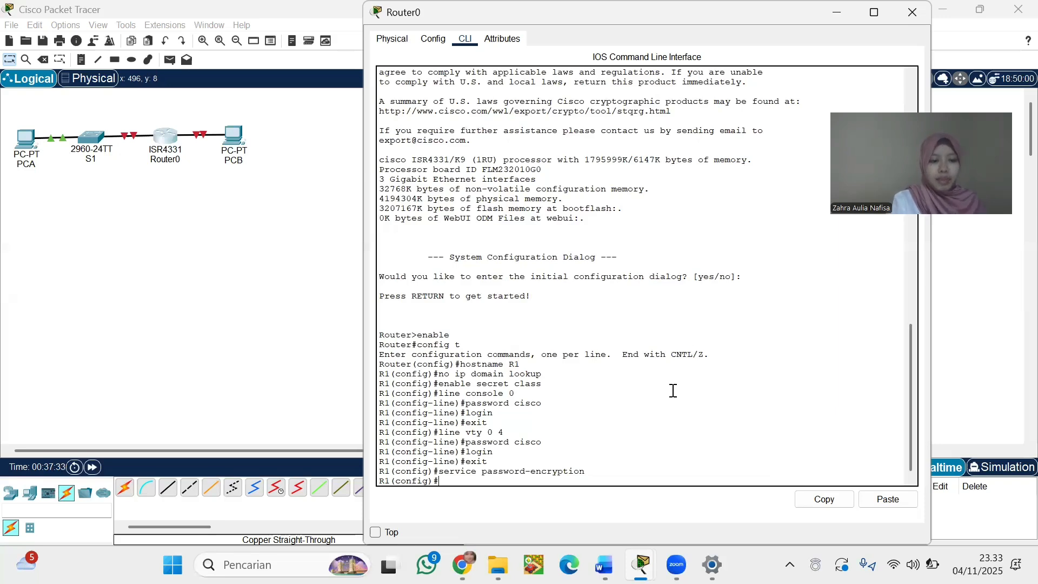
text(banner)
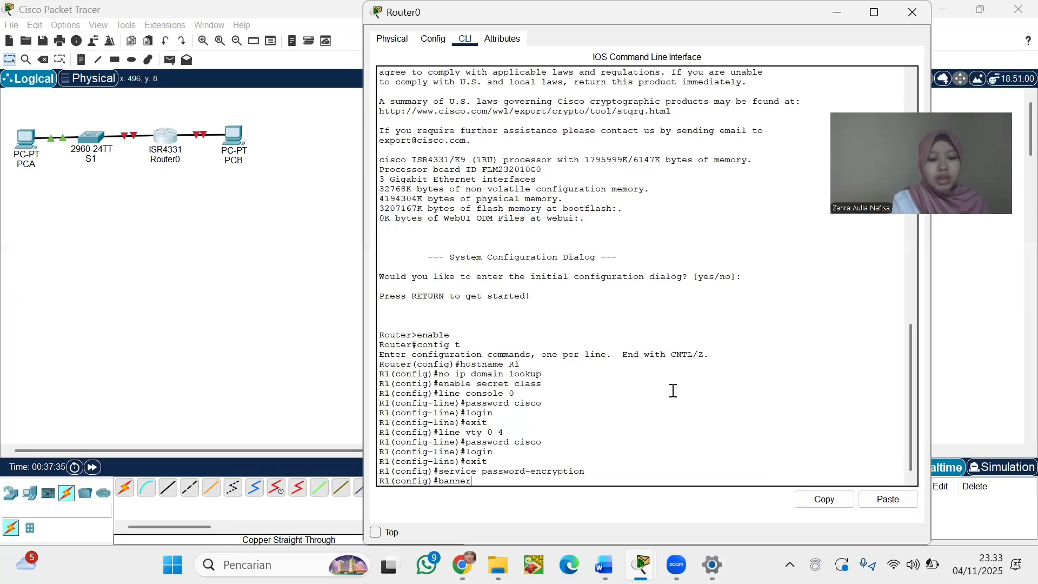
text( motd)
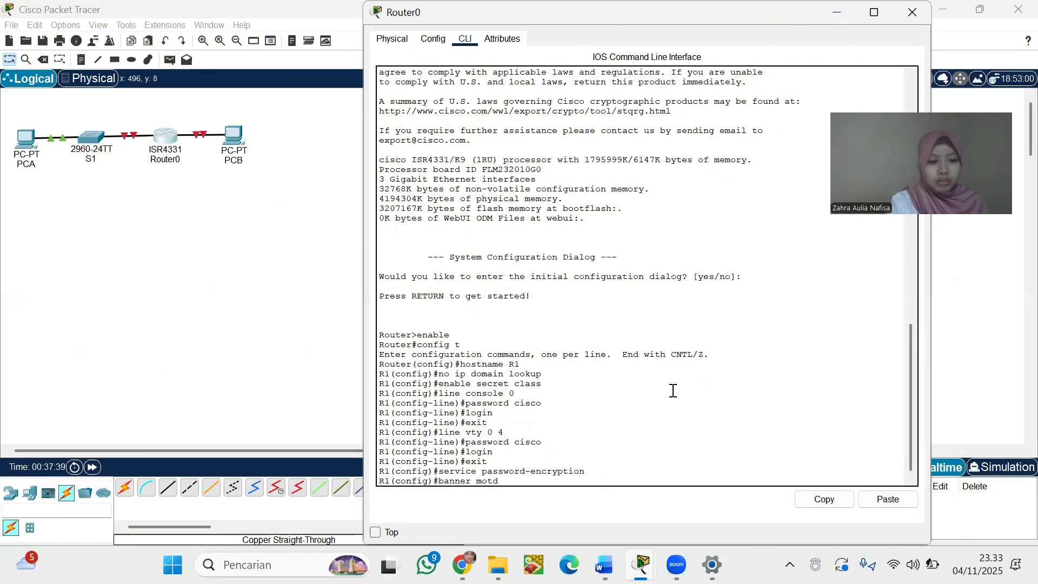
text( #A)
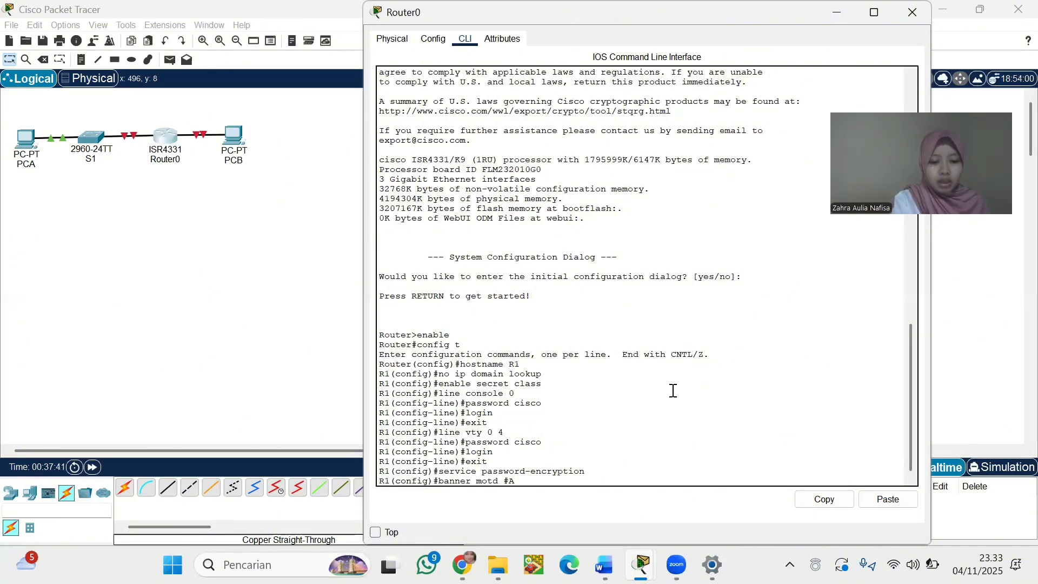
text(uthorized)
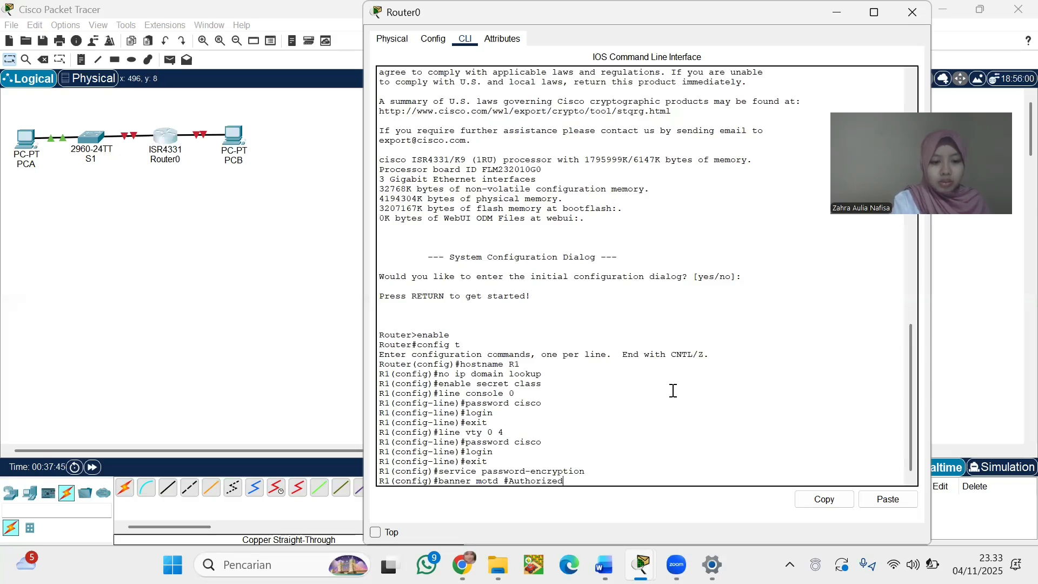
text( Users Only)
text(! #)
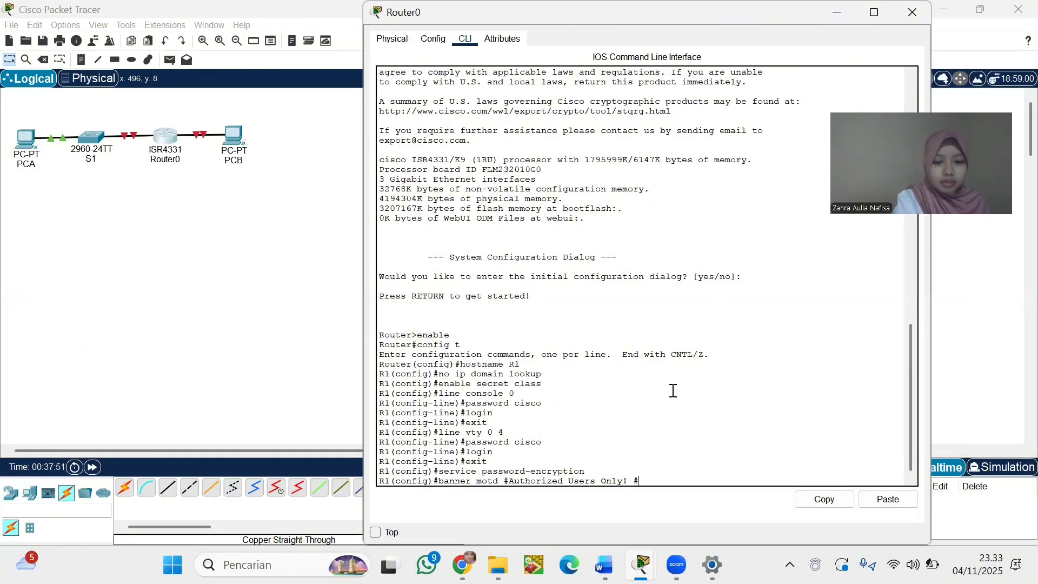
key(Return)
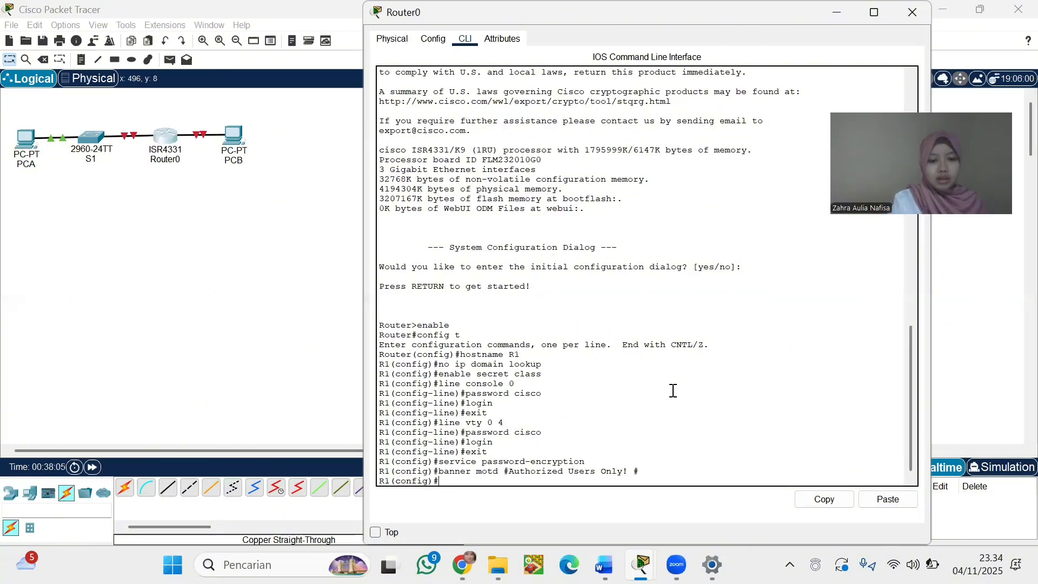
Enter interface g0/0/0 and assign it IPv4 192.168.0.1 with mask 255.255.255.0
text(interface g0/0/0)
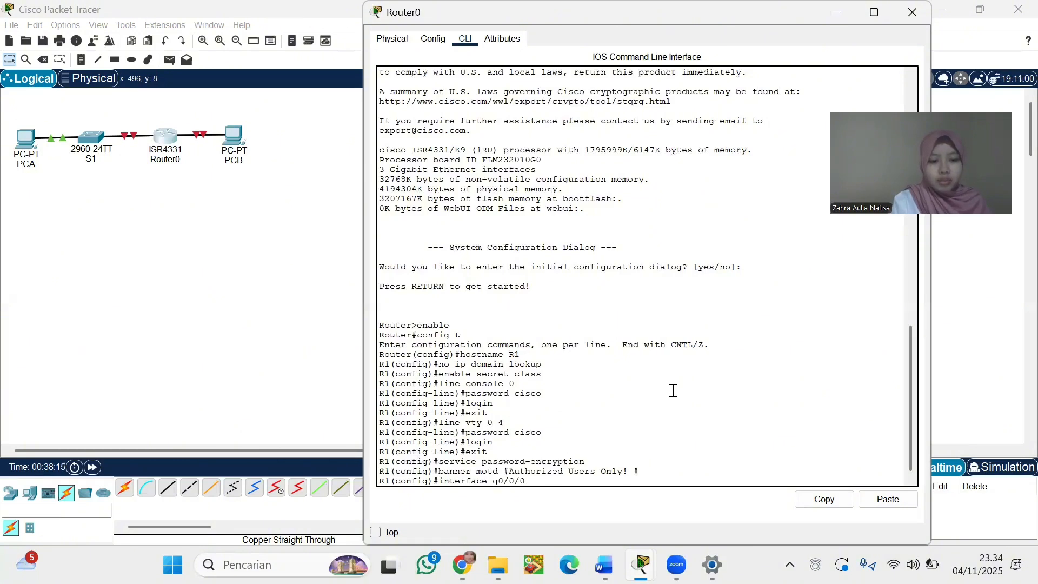
key(Return)
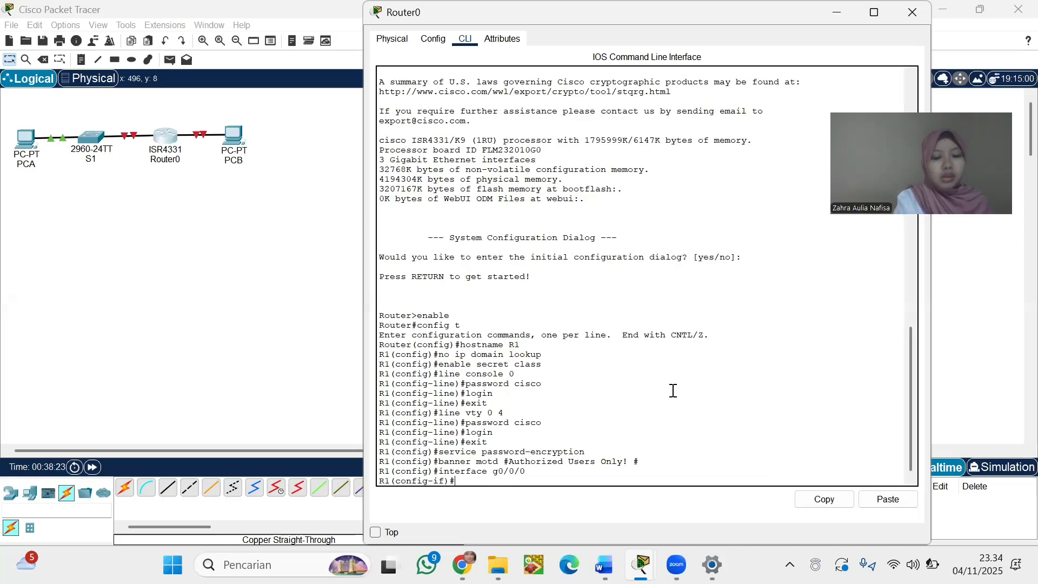
text(ip address)
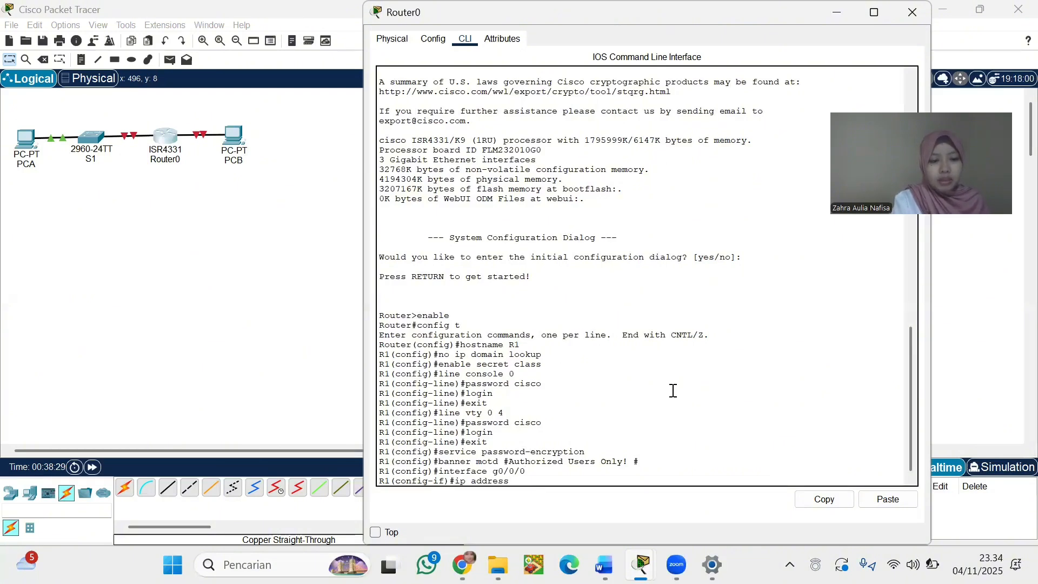
text( 192.16)
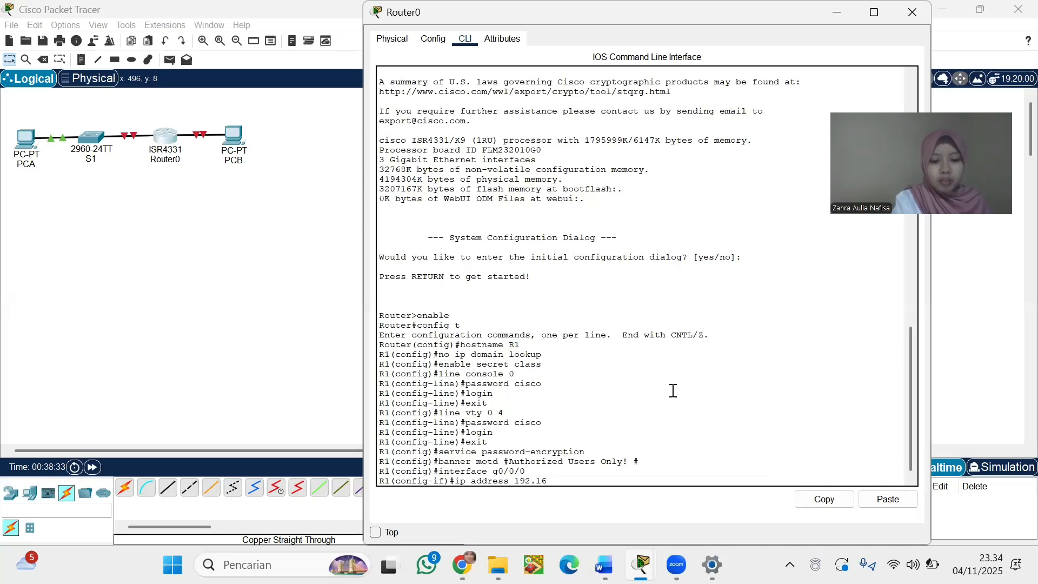
text(8.0.1 )
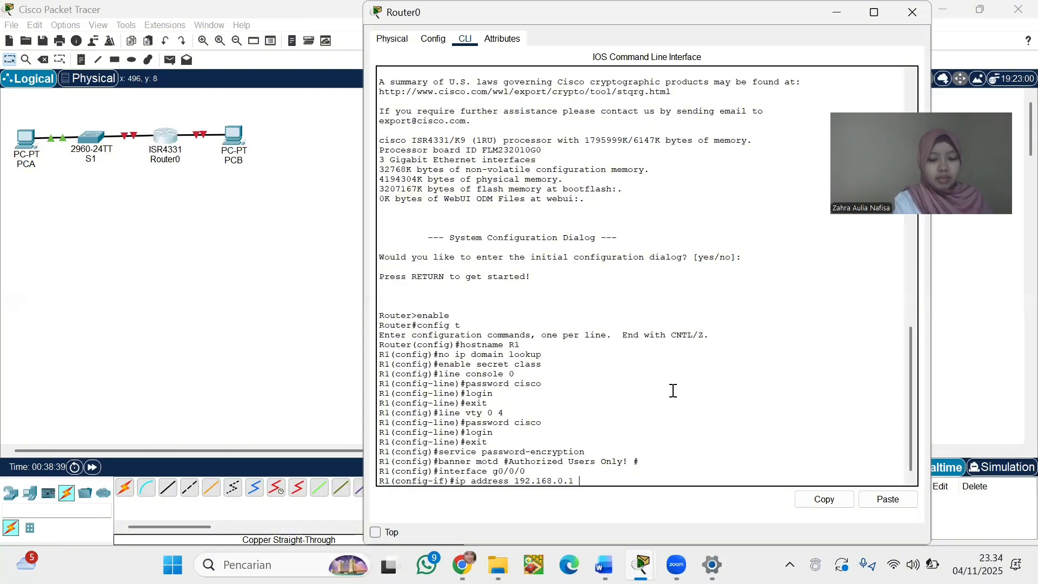
text(255.255.255.0)
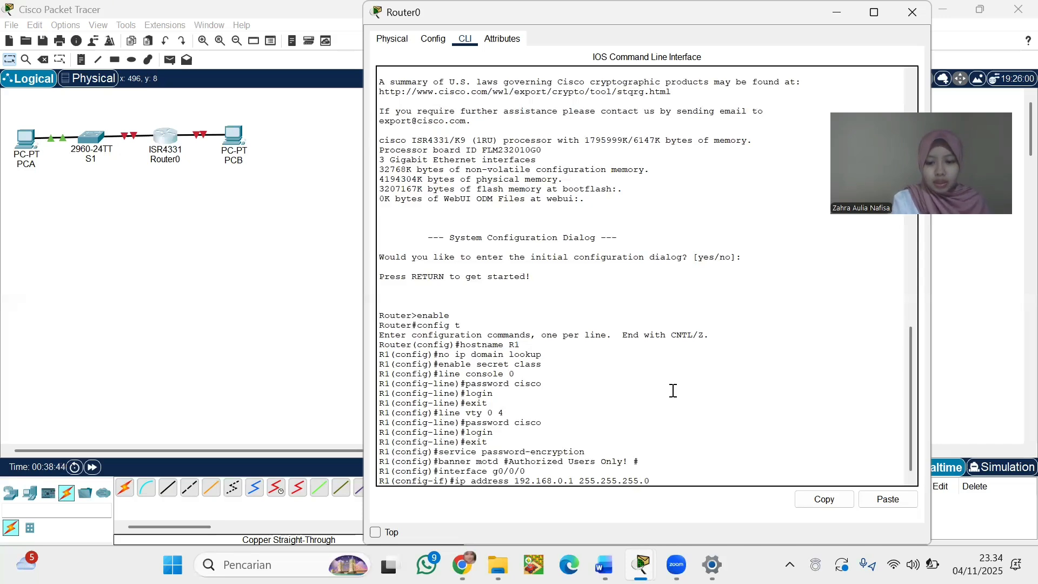
key(Return)
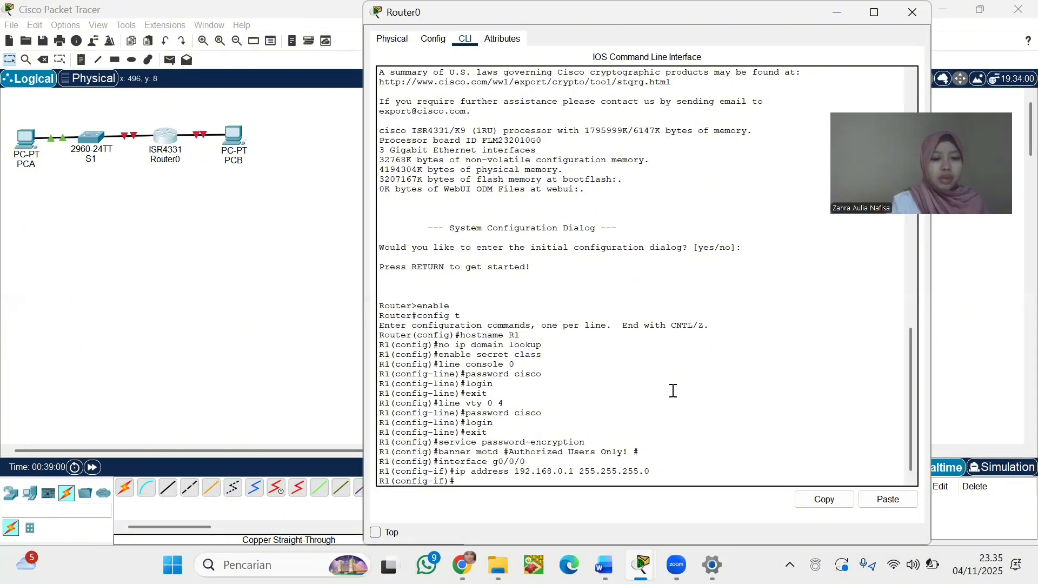
Add IPv6 2001:db8:acad::1/64 and link-local FE80:: to g0/0/0
text(ipv)
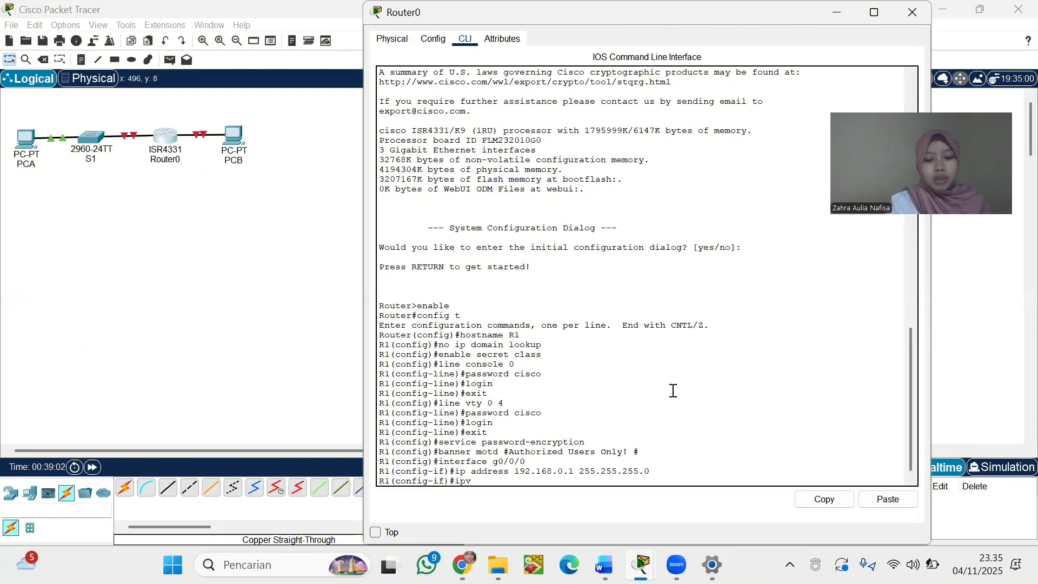
text(6 address)
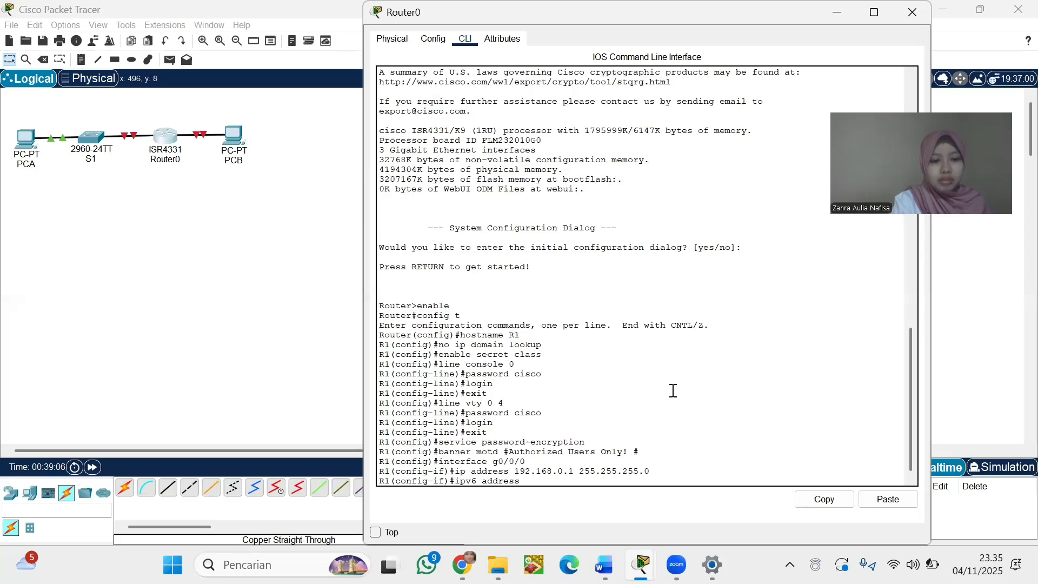
text( 2001:db8)
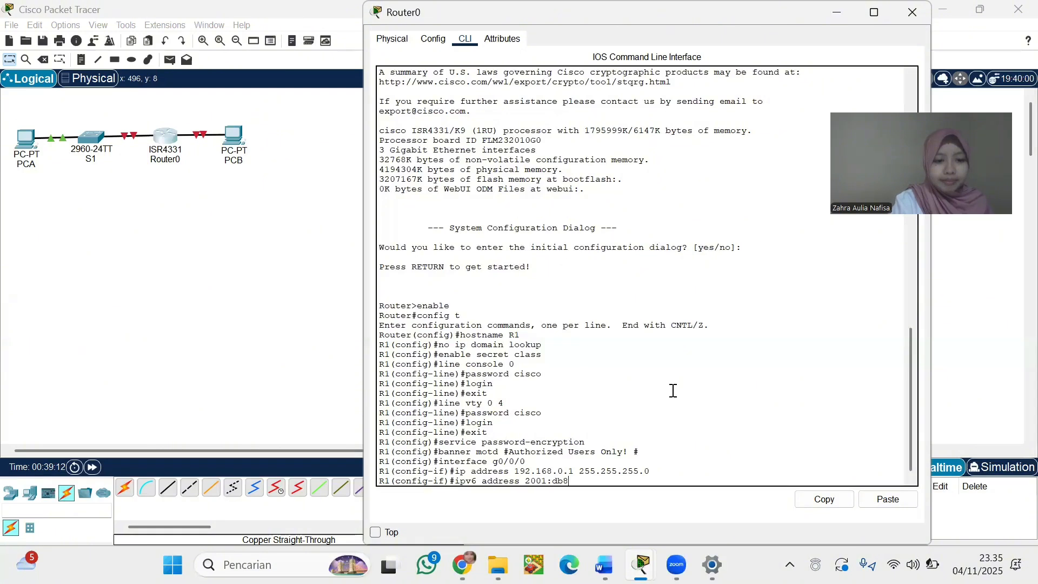
text(:acad)
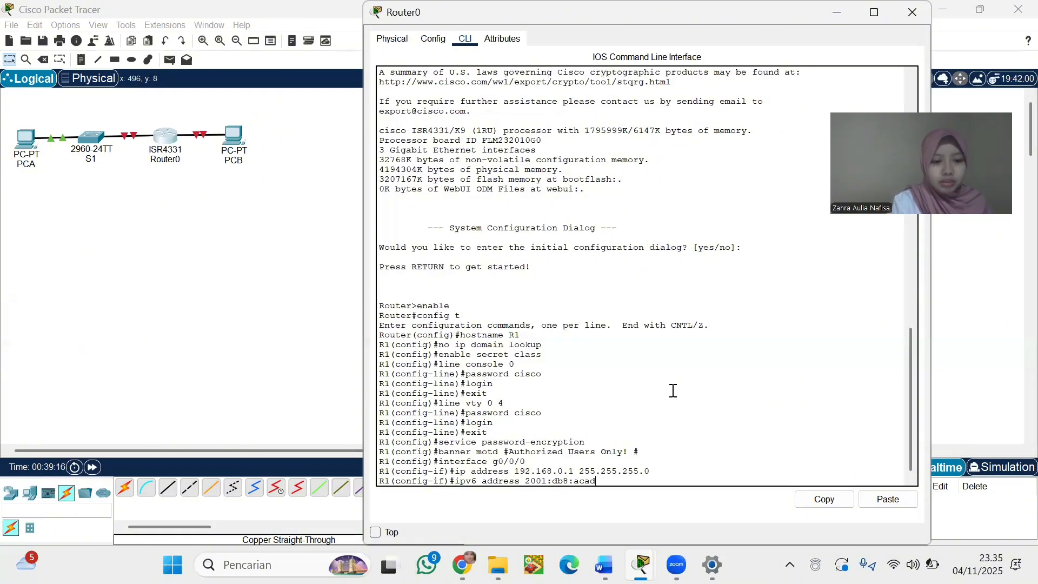
text(::)
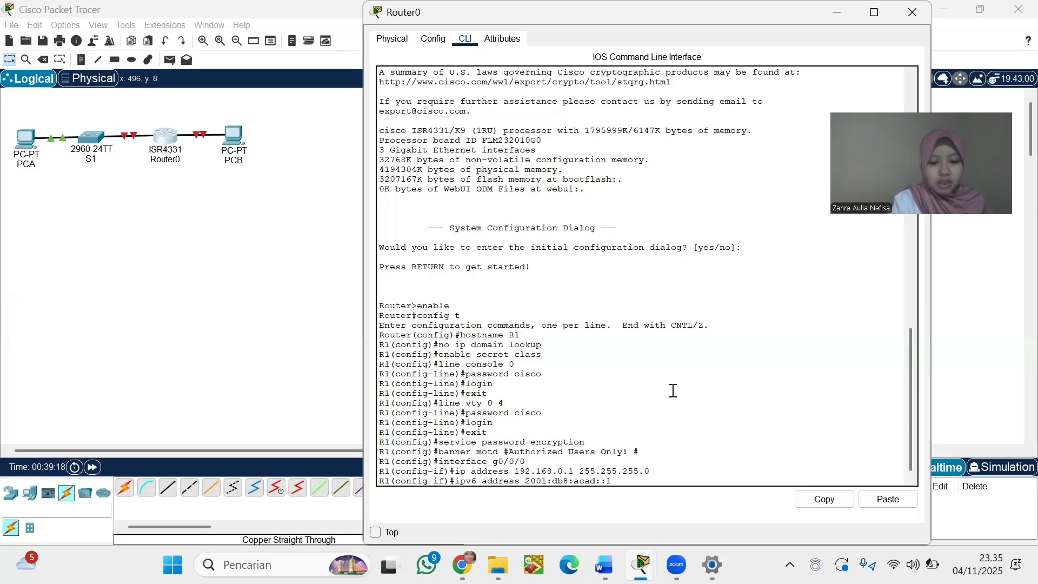
text(1/64)
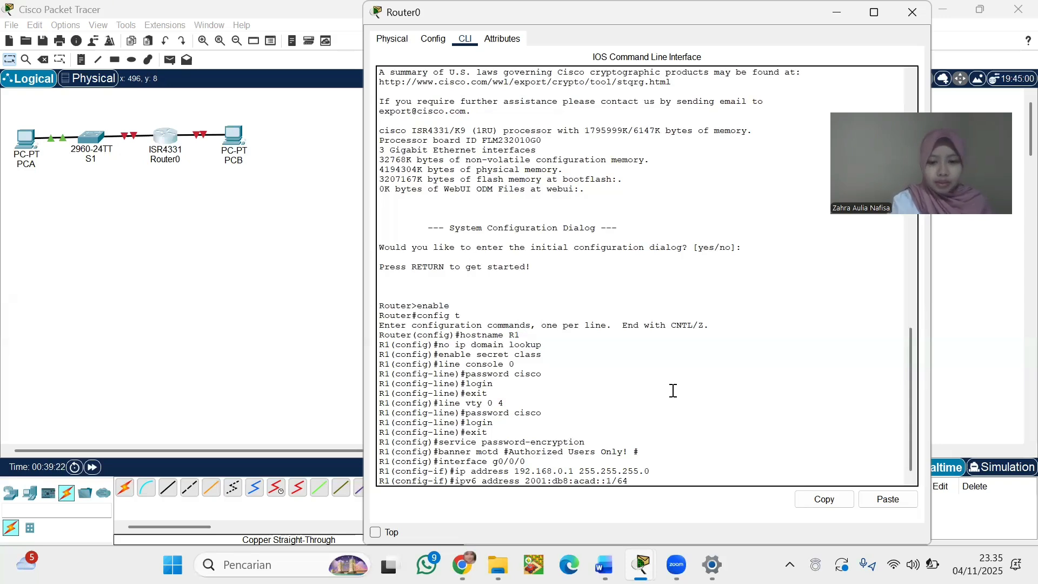
key(Return)
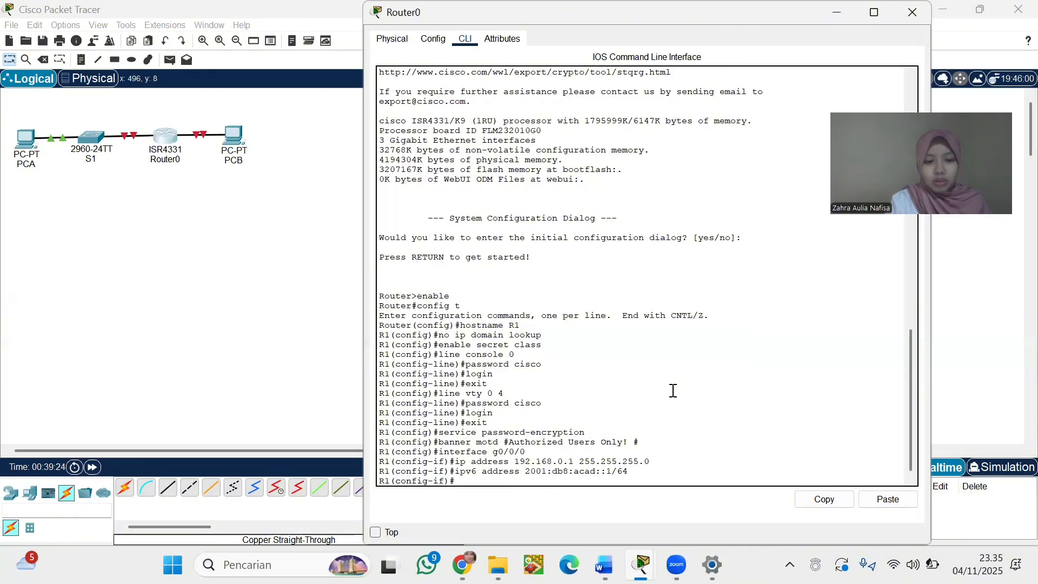
text(ip)
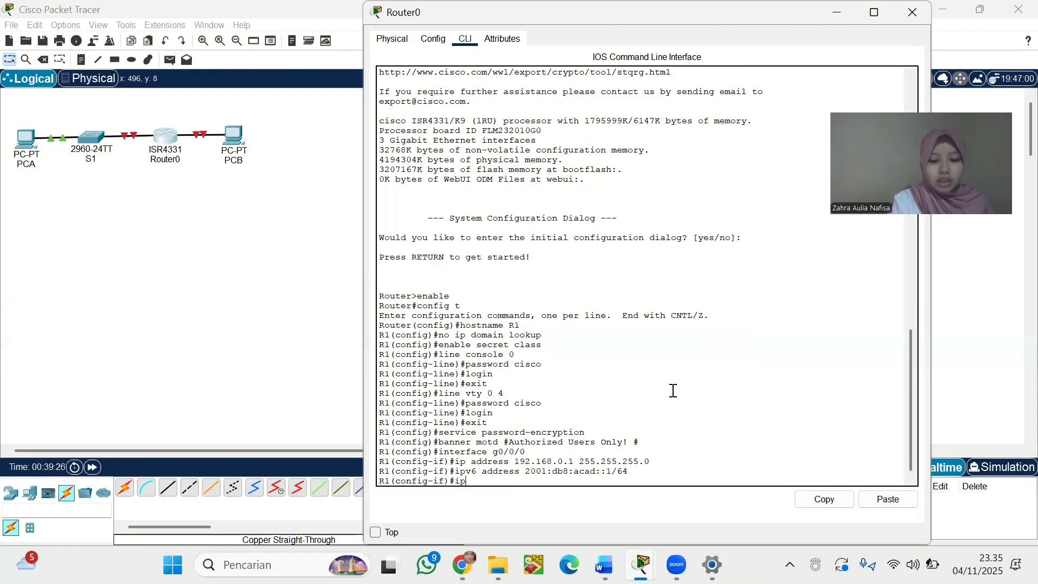
text(v6 addr)
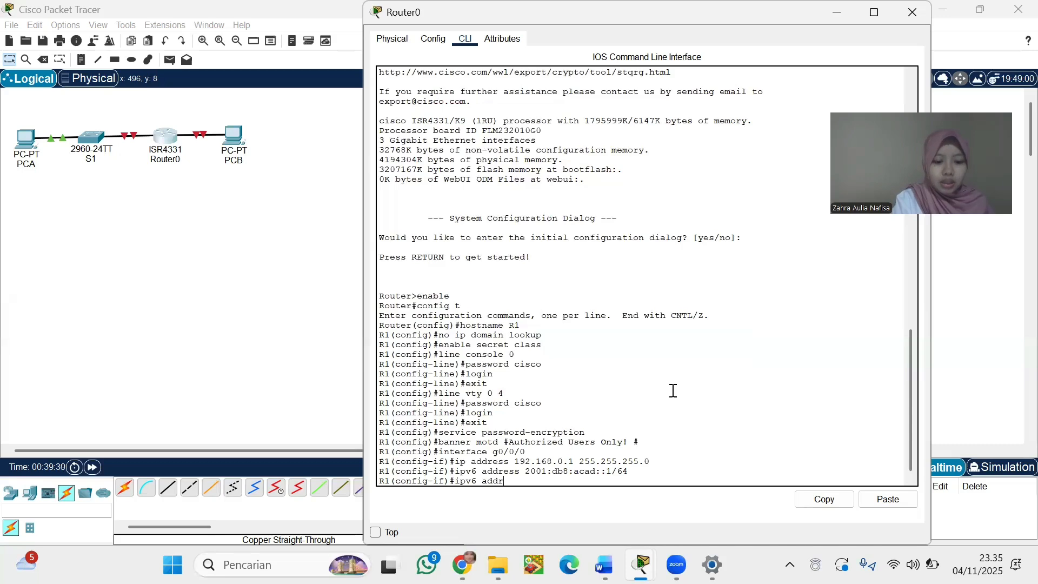
text(ess FE80:)
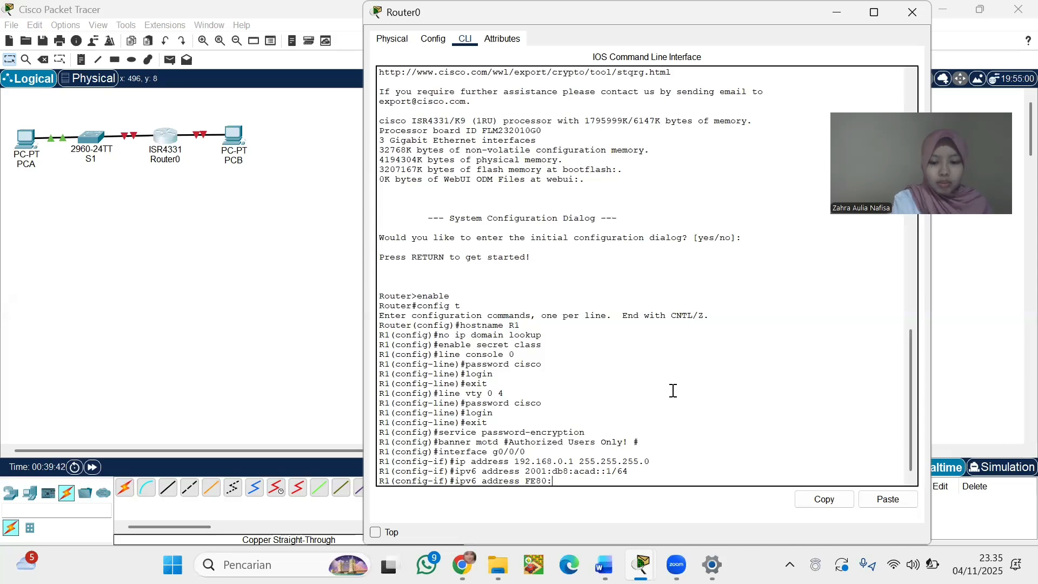
text(link-)
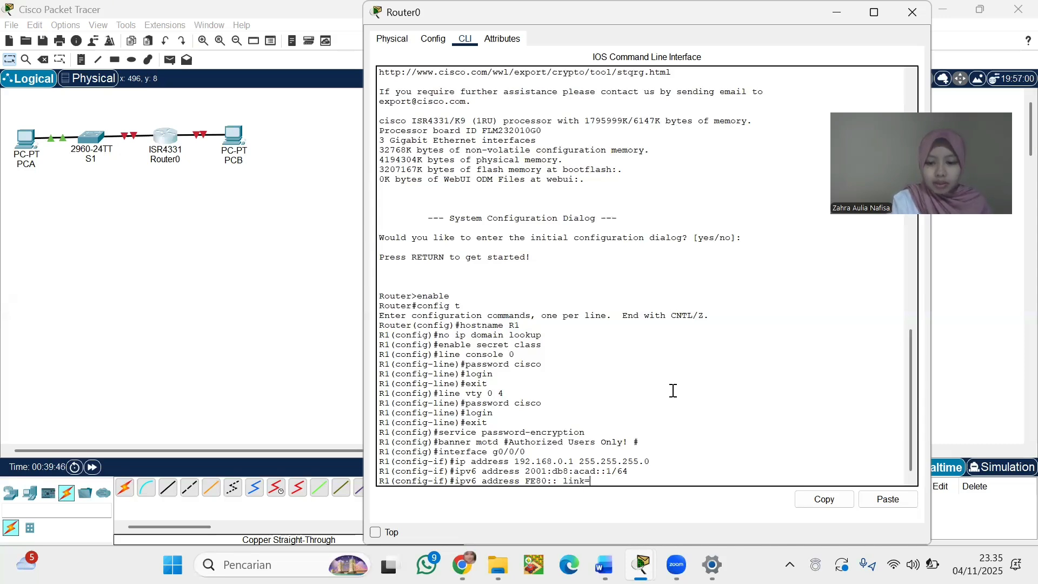
text(loca)
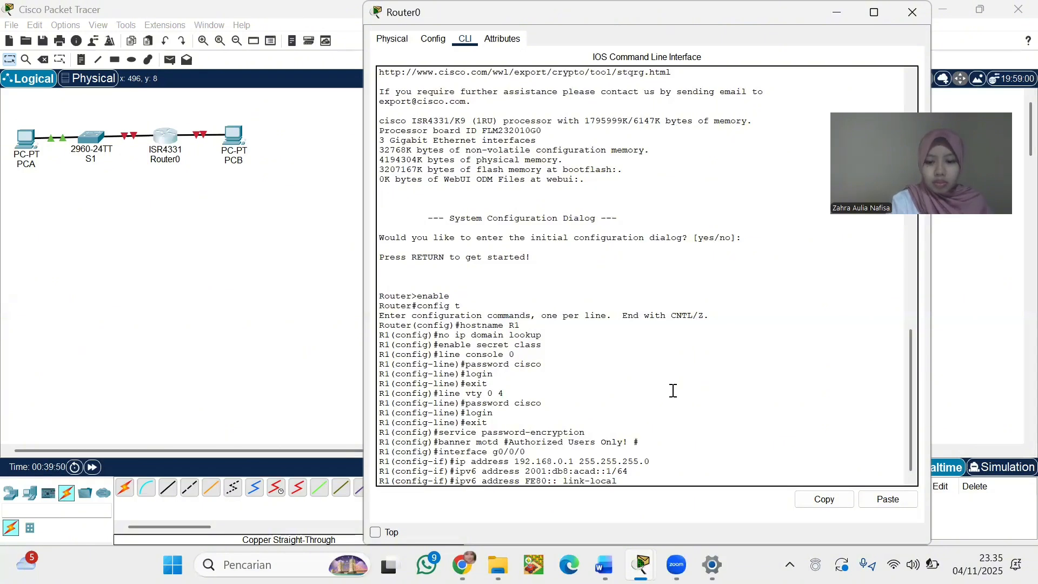
text(l)
key(Return)
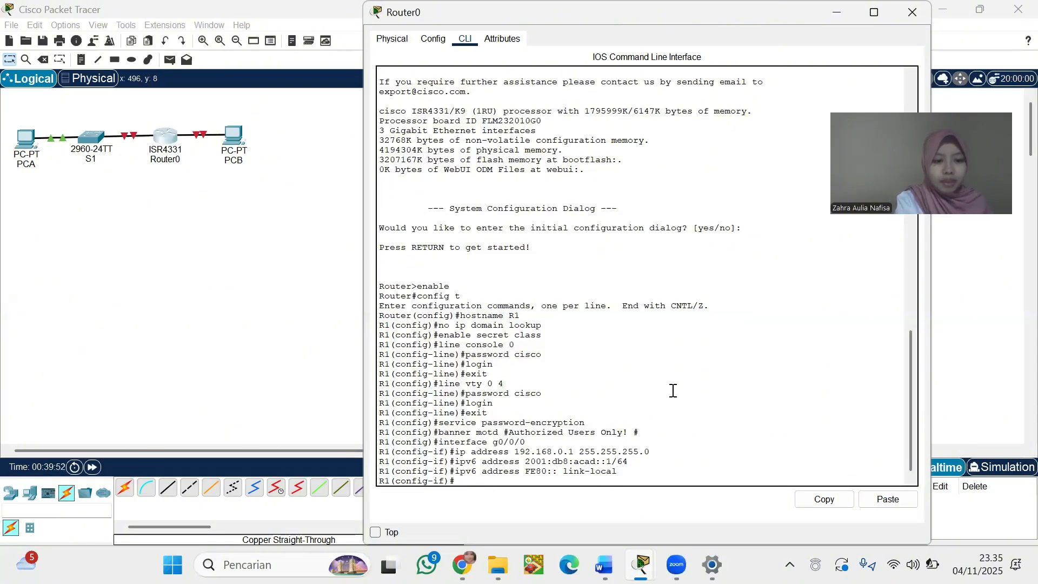
text(no)
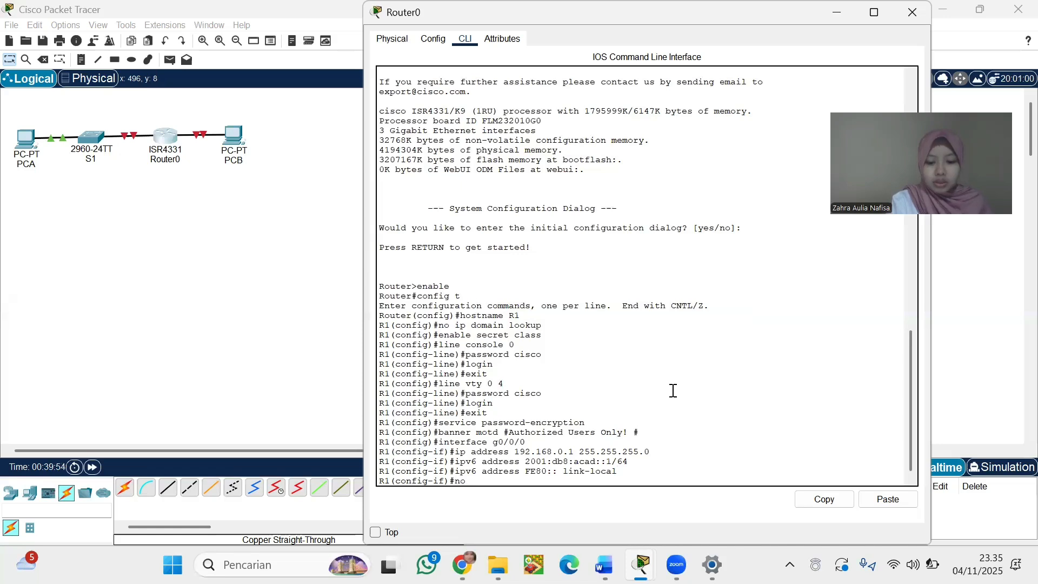
text( shutd)
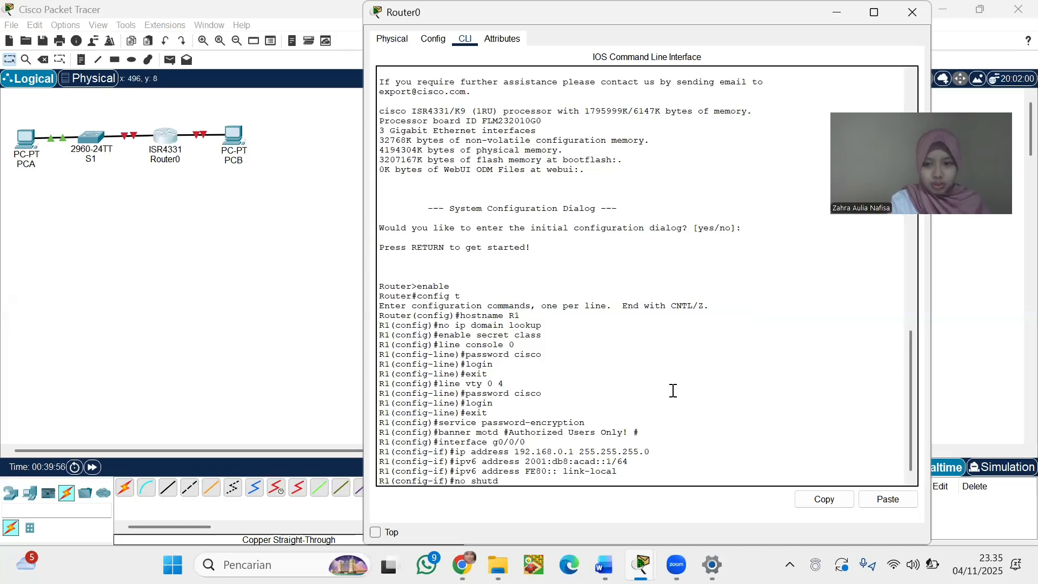
text(own)
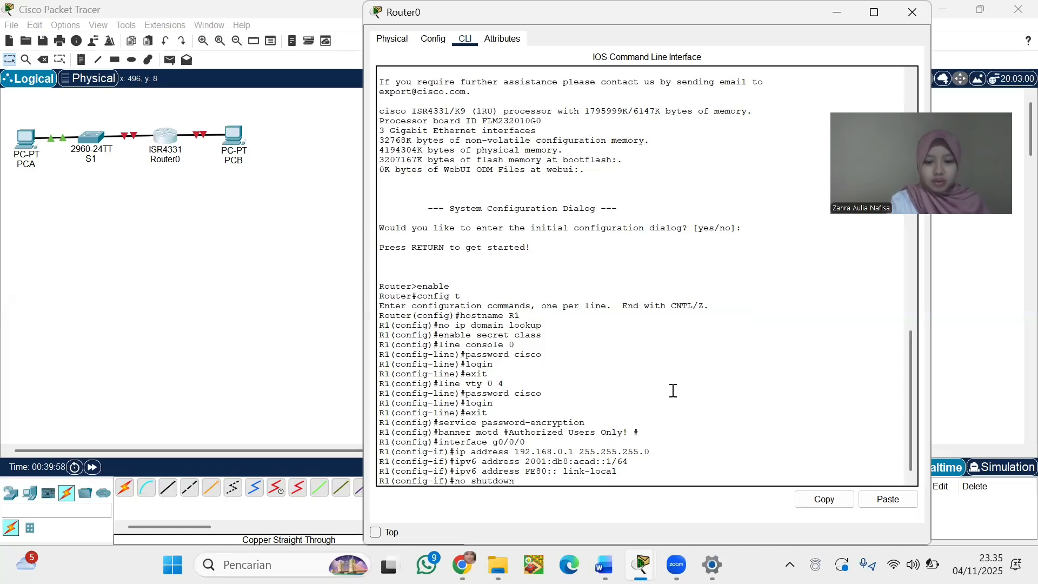
Enable g0/0/0 with no shutdown, then exit to global configuration mode
key(Return)
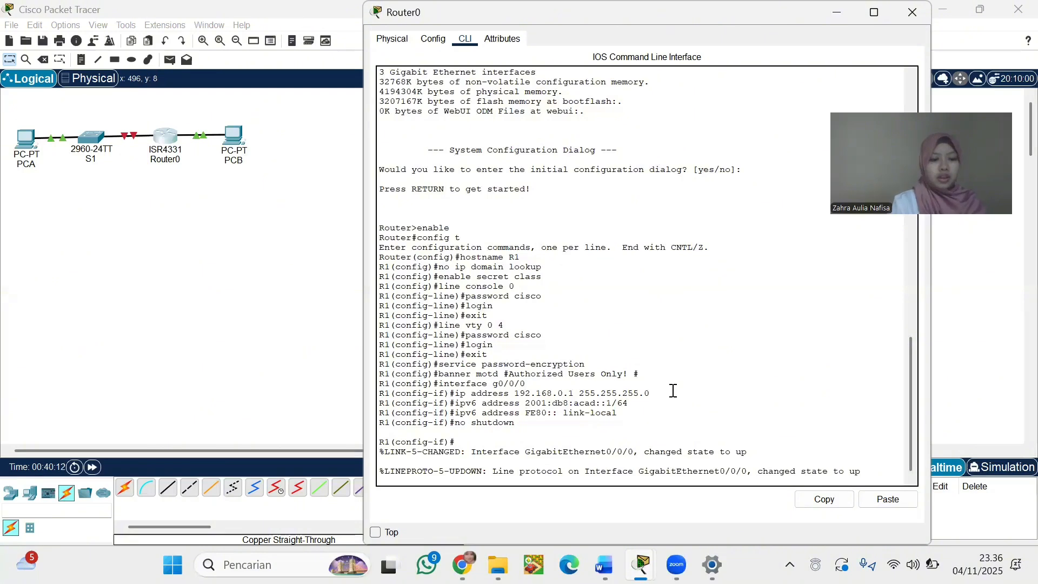
text(exit)
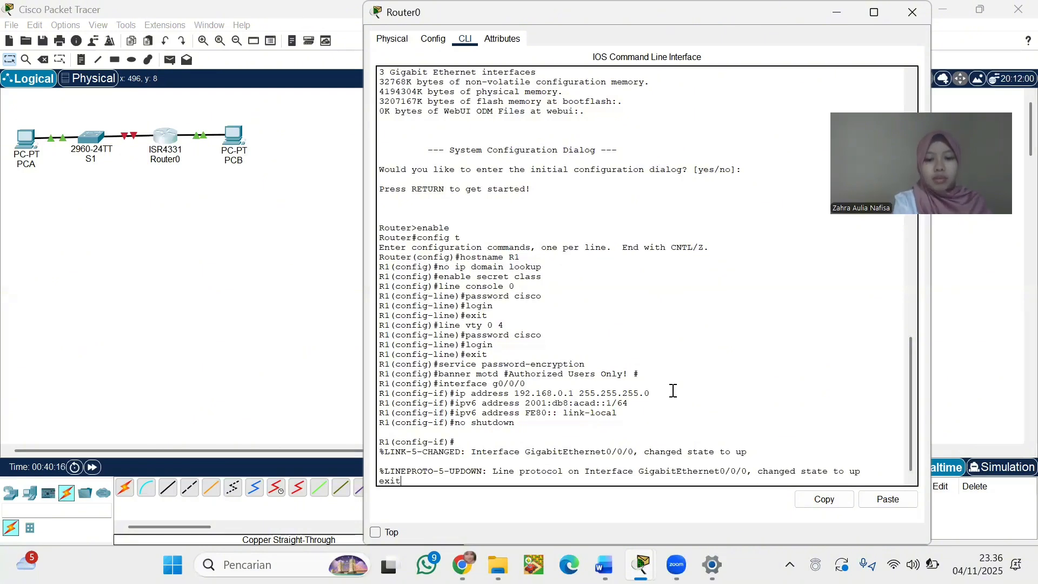
key(BackSpace)
key(BackSpace)
key(BackSpace)
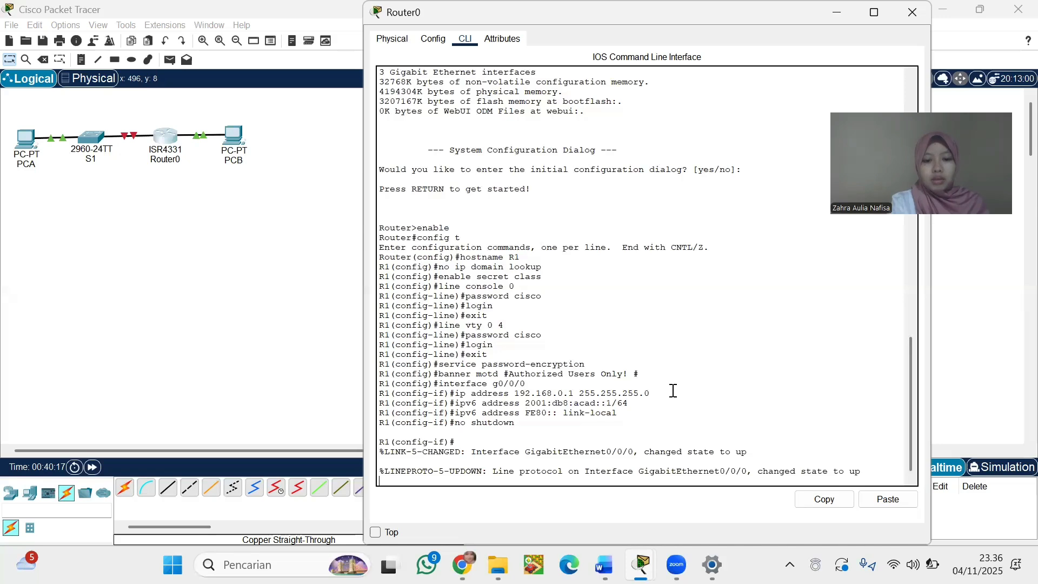
key(Return)
text(exit)
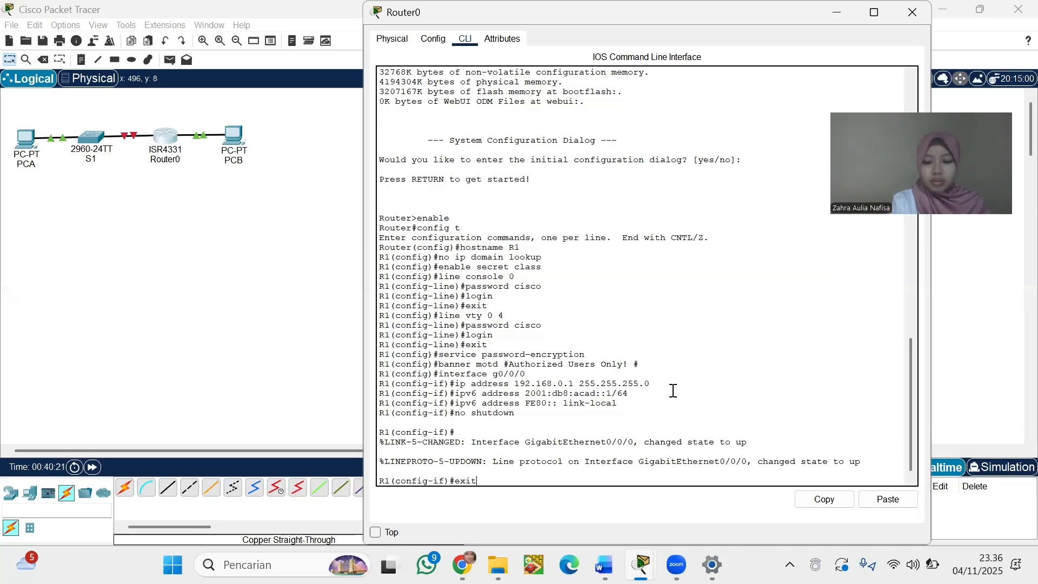
key(Return)
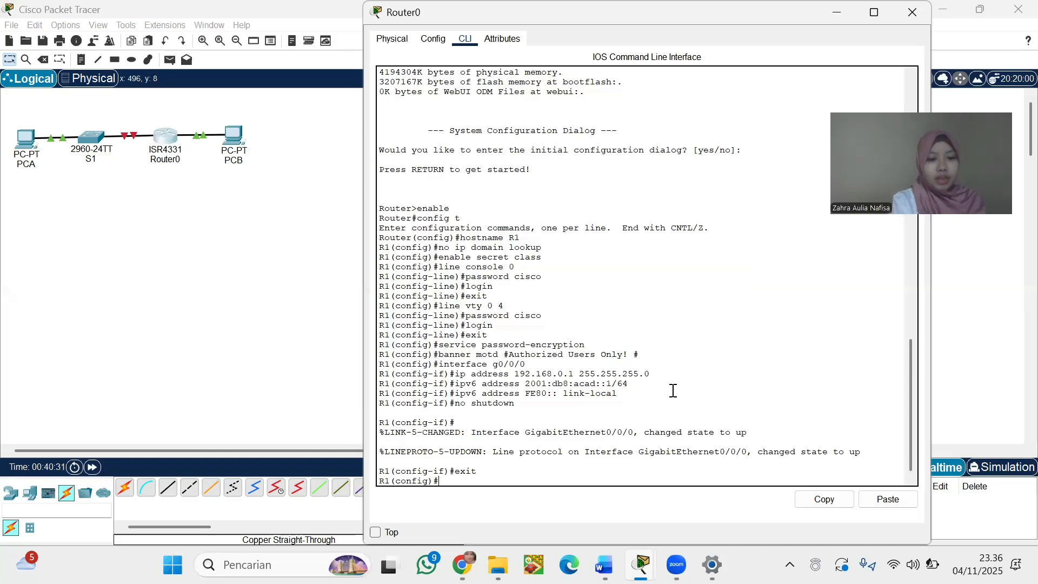
Configure interface g0/0/1 with IPv4 192.168.1.1 and mask 255.255.255.0
text(nterfac)
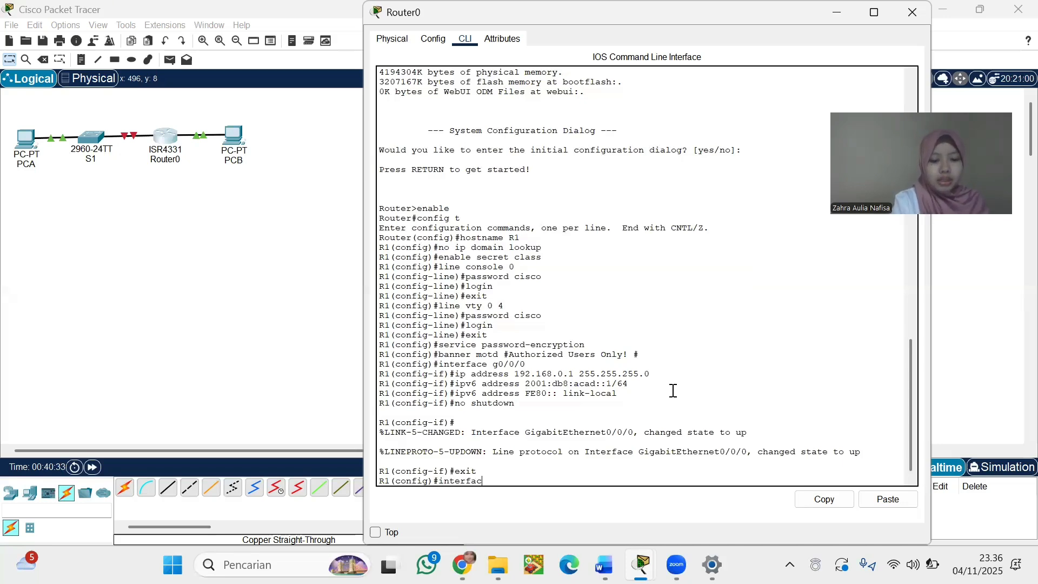
text(e g)
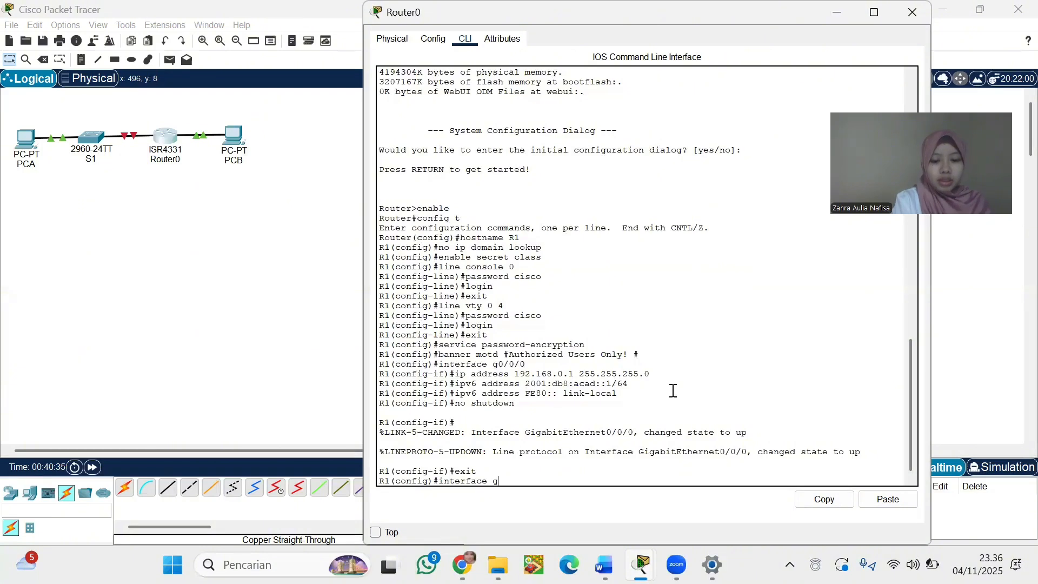
text(0/)
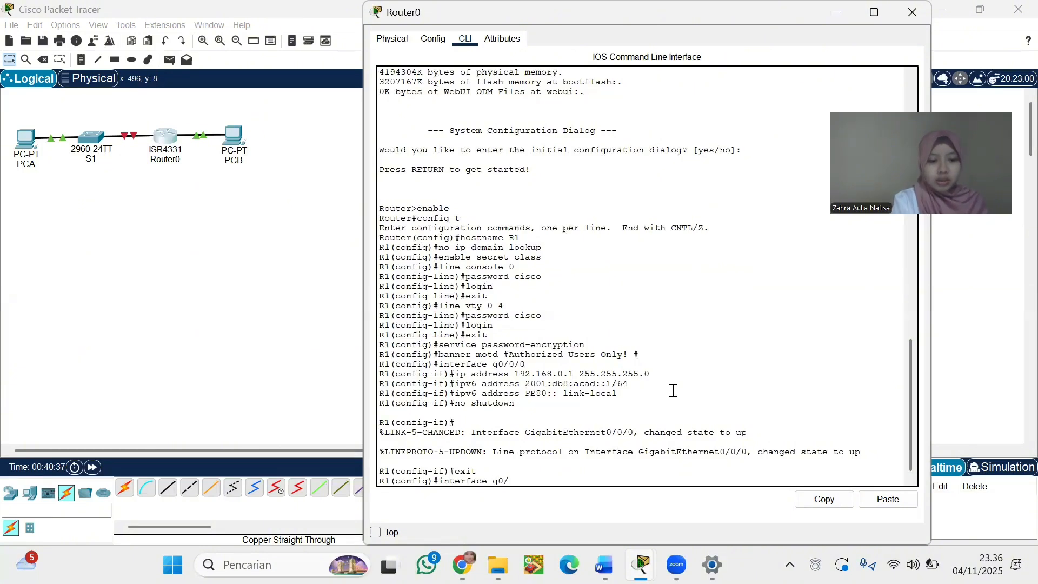
text(0/1)
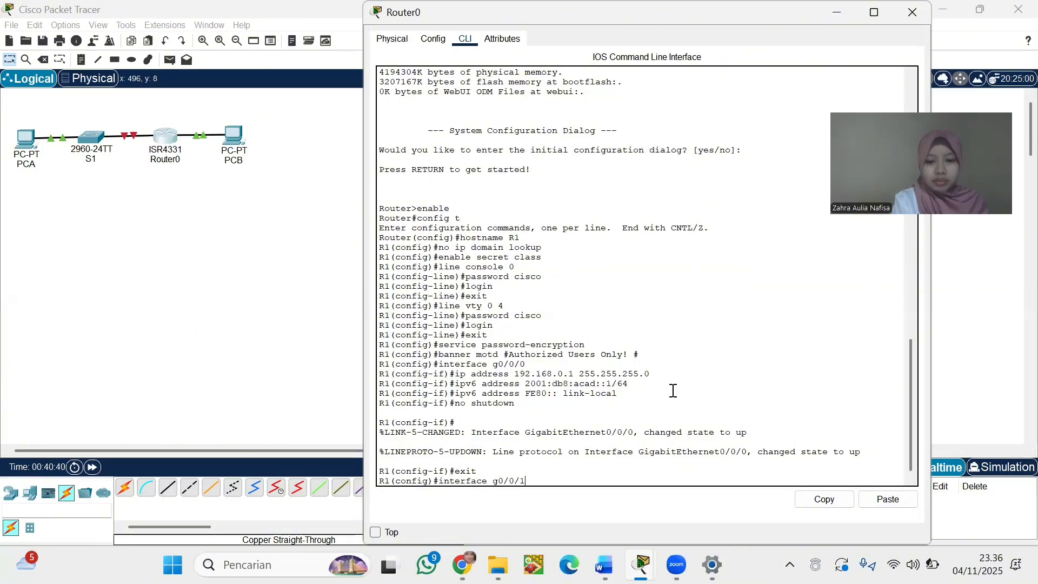
key(Return)
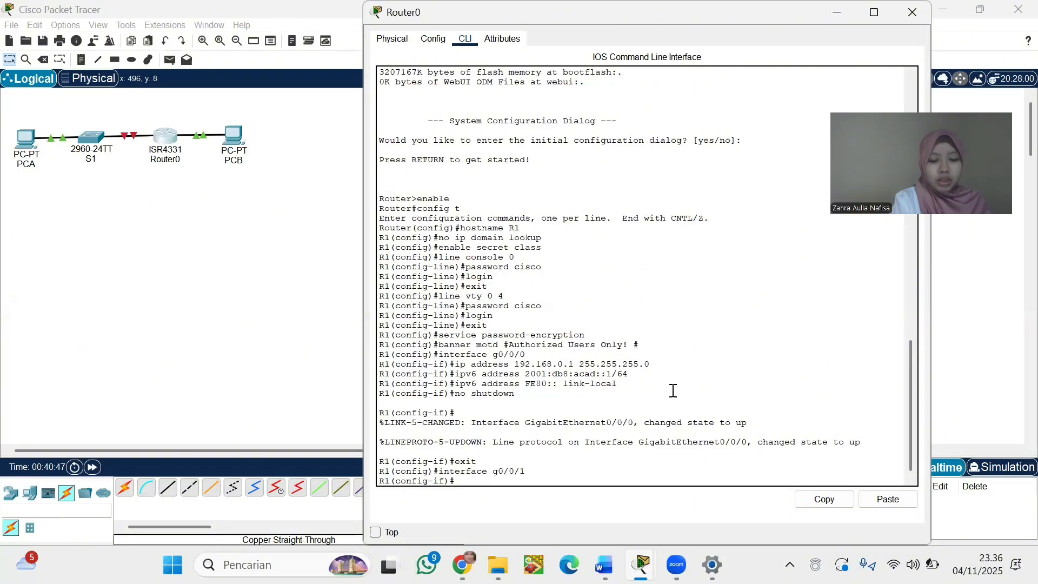
text(p address)
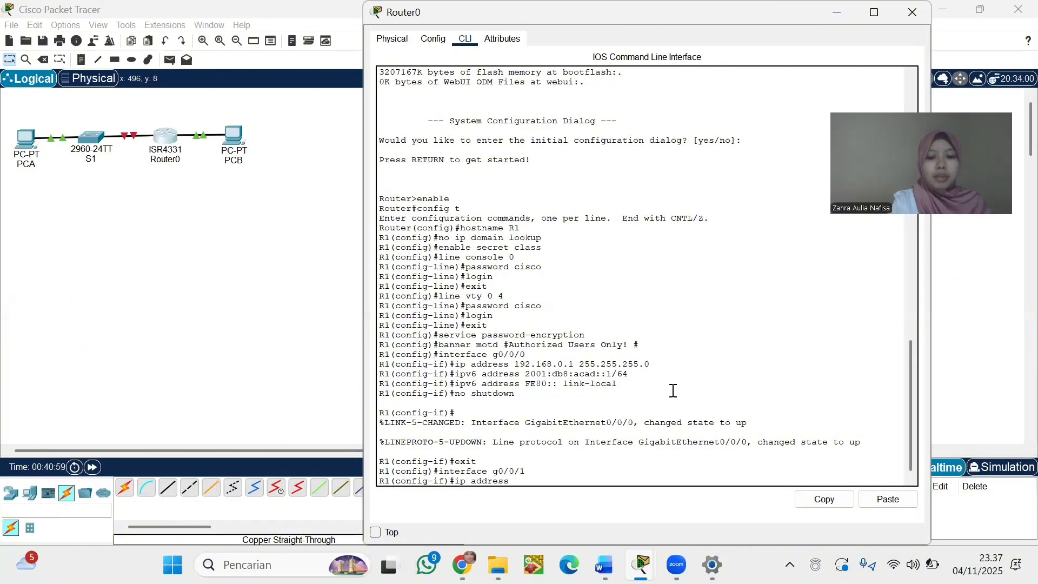
text(1)
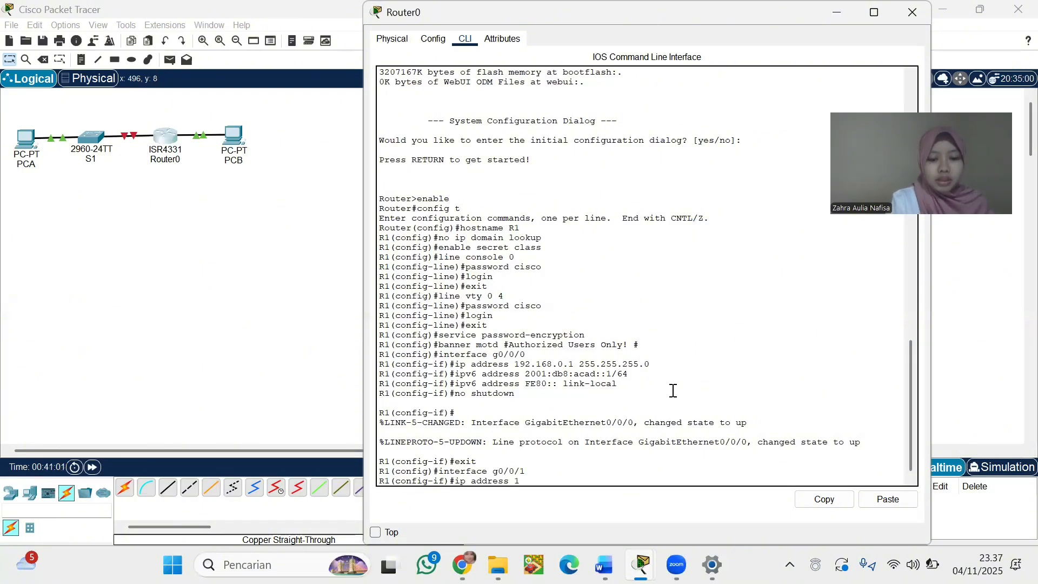
text(92.16)
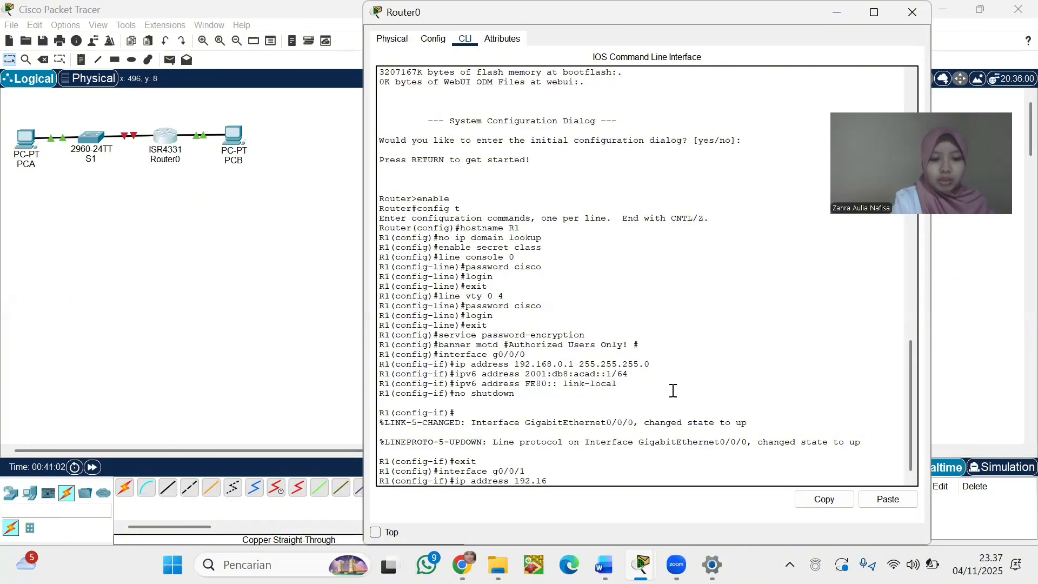
text(8.1.1)
text(2)
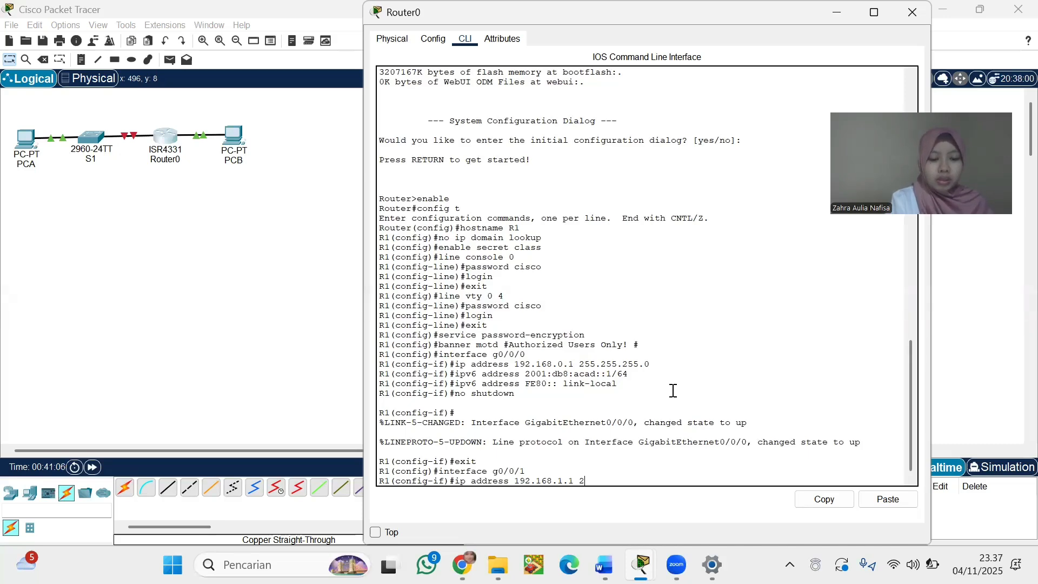
text(55.255.255)
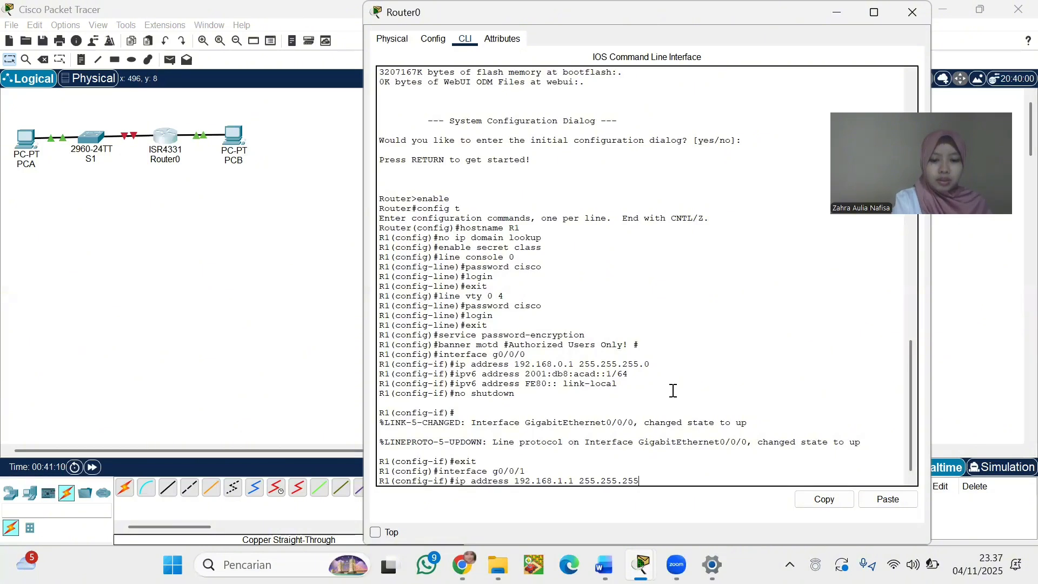
text(.0)
key(Return)
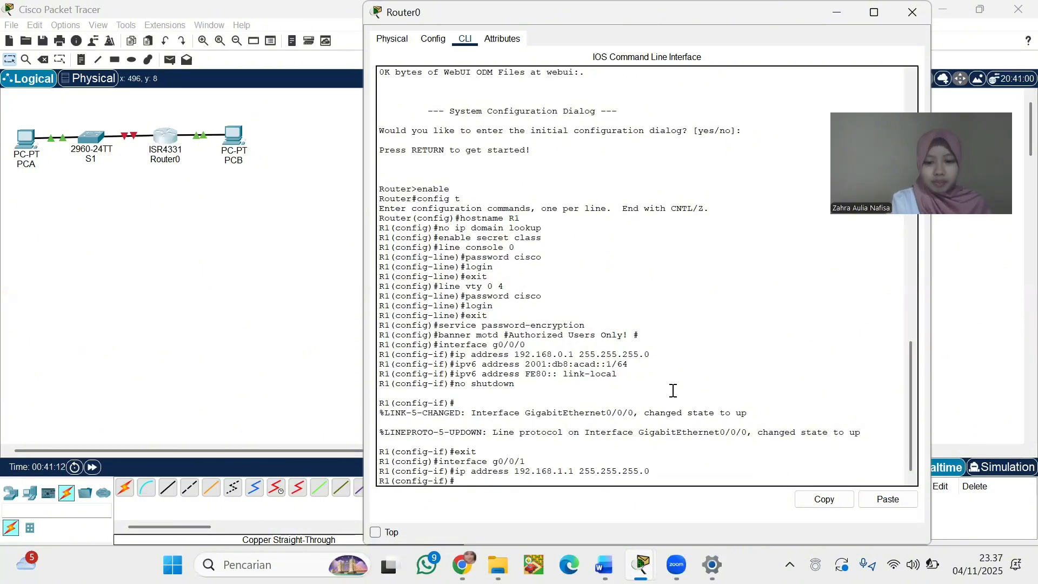
text(ipv6)
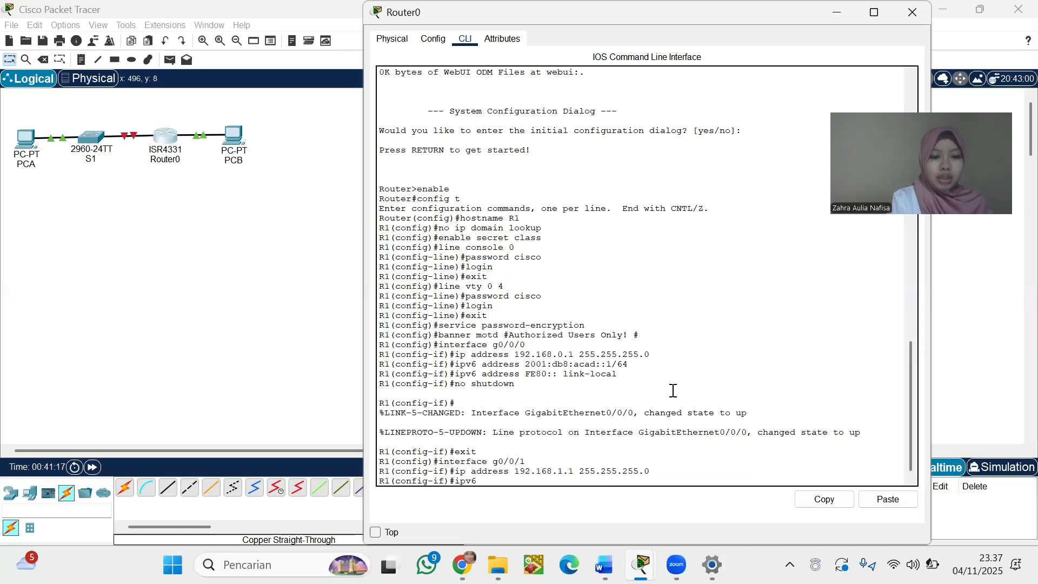
text( address)
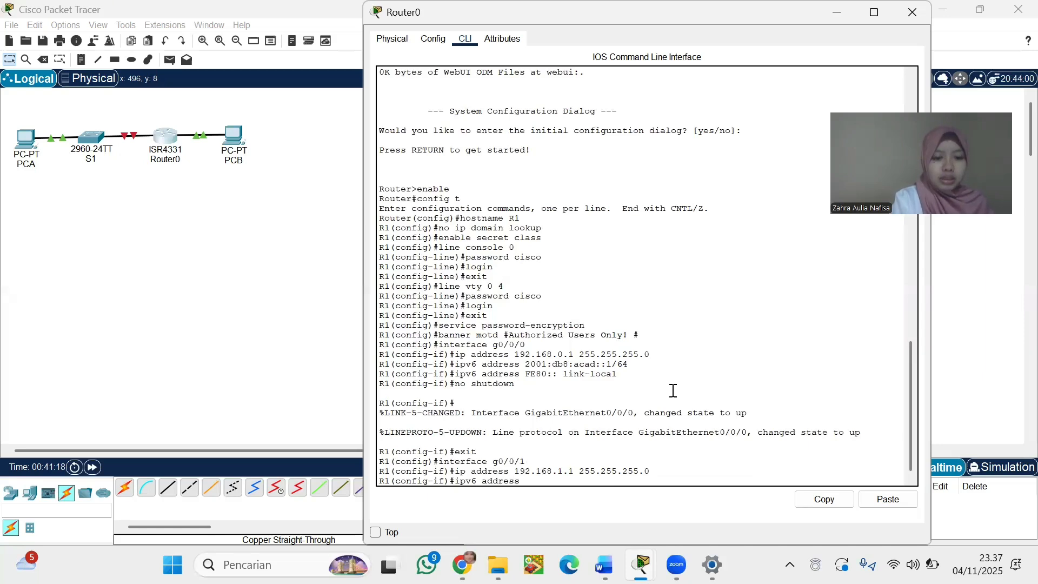
text( 192.168)
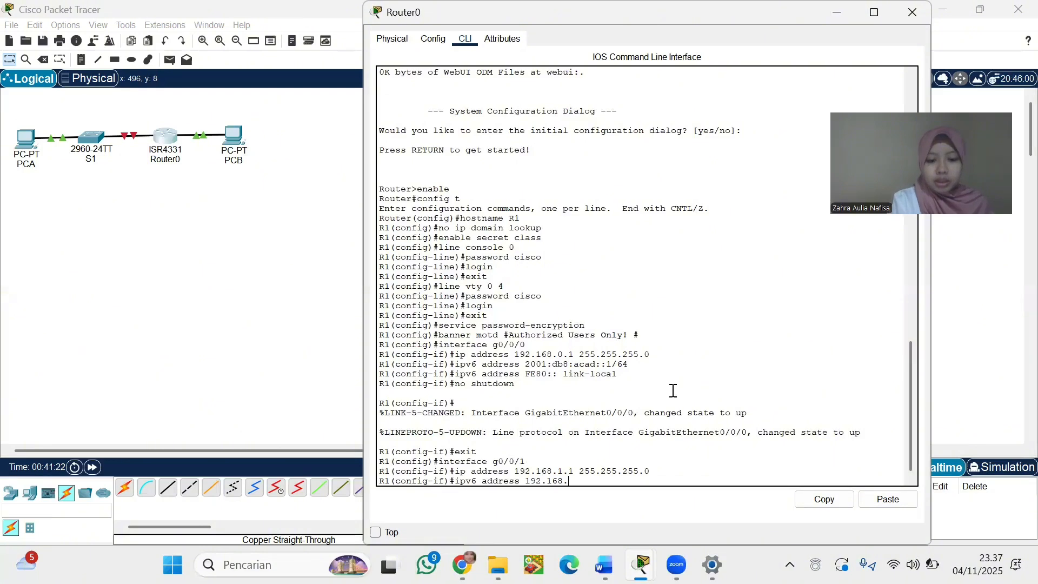
text(.1.1)
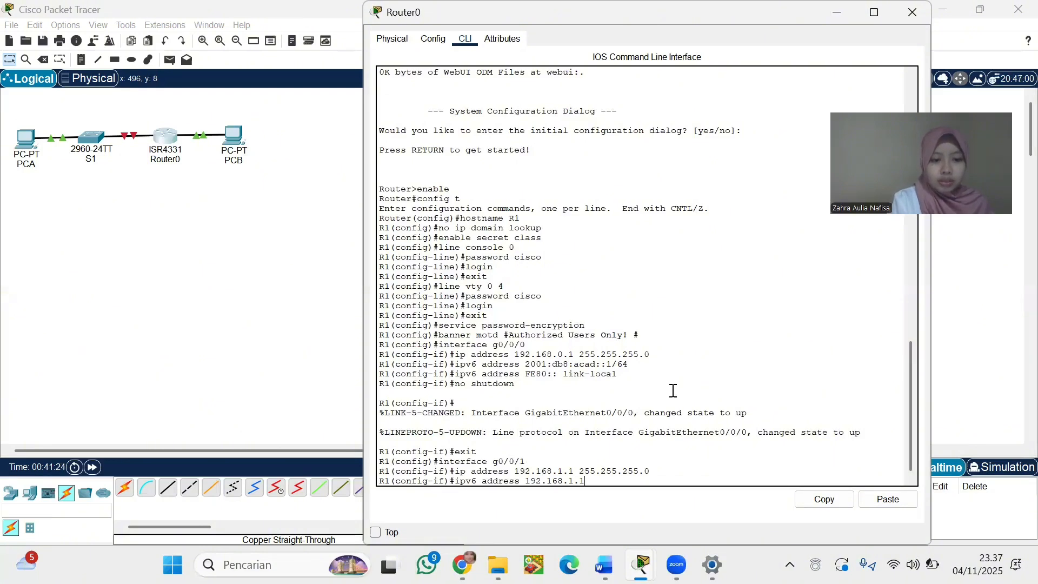
key(BackSpace)
key(BackSpace)
key(BackSpace)
key(BackSpace)
key(BackSpace)
key(BackSpace)
key(BackSpace)
key(BackSpace)
key(BackSpace)
key(BackSpace)
key(BackSpace)
key(BackSpace)
key(BackSpace)
key(BackSpace)
key(BackSpace)
key(BackSpace)
key(BackSpace)
key(BackSpace)
key(BackSpace)
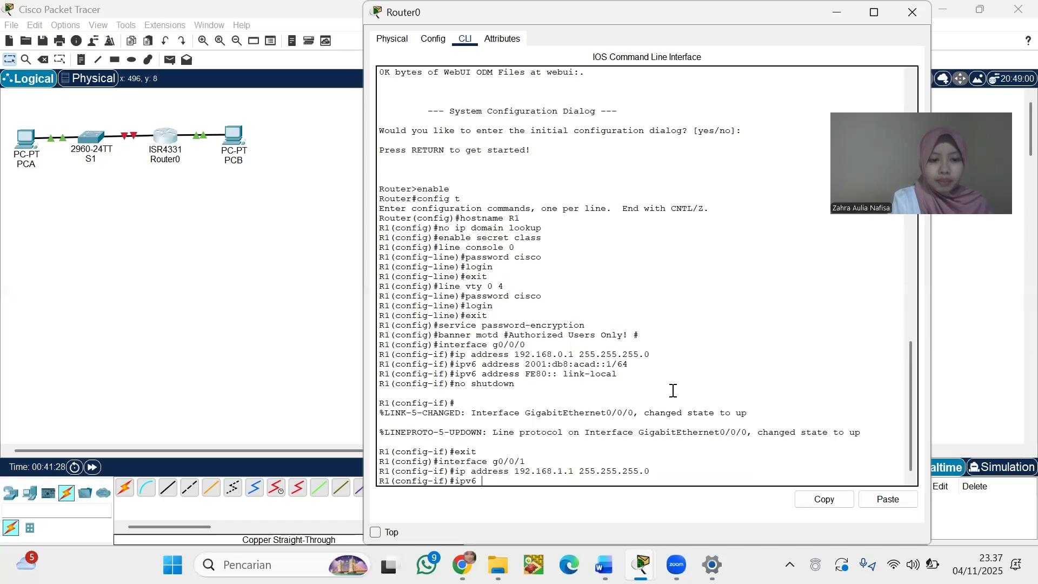
Give g0/0/1 IPv6 2001:db8:acad:1::1/64 and link-local address fe80::1
text(address 2001:)
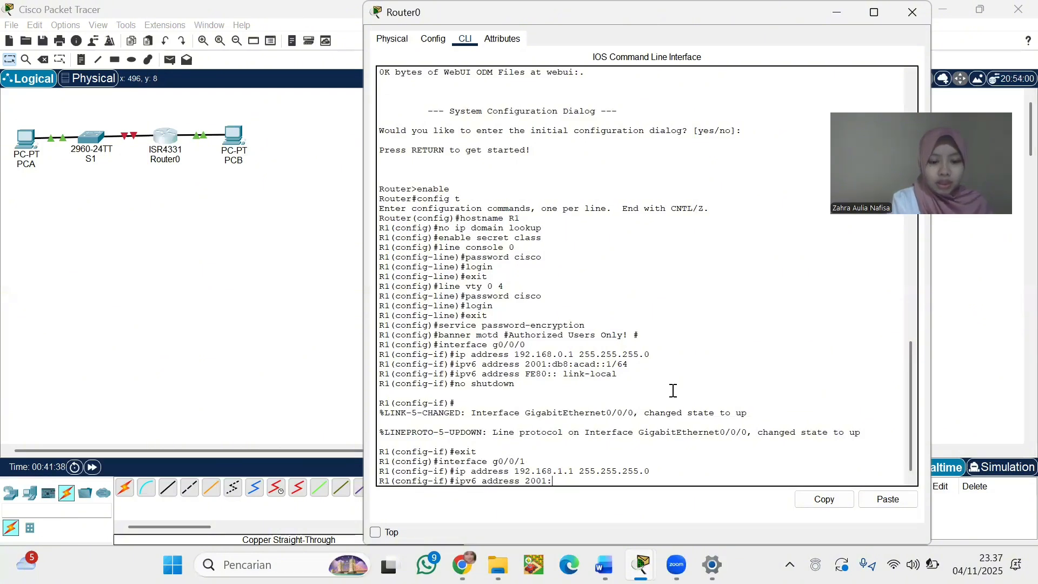
text(db8)
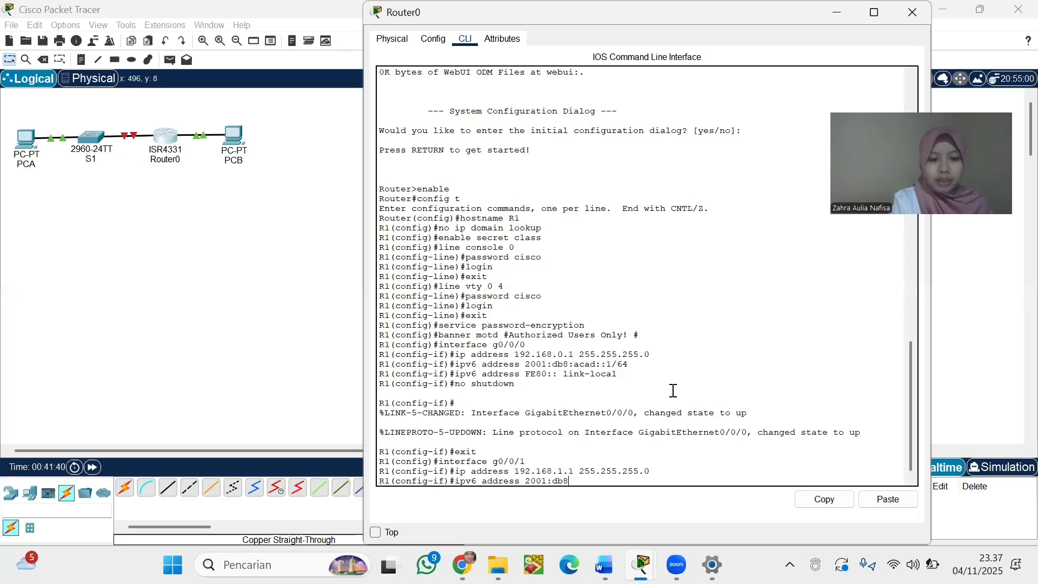
text(:acad)
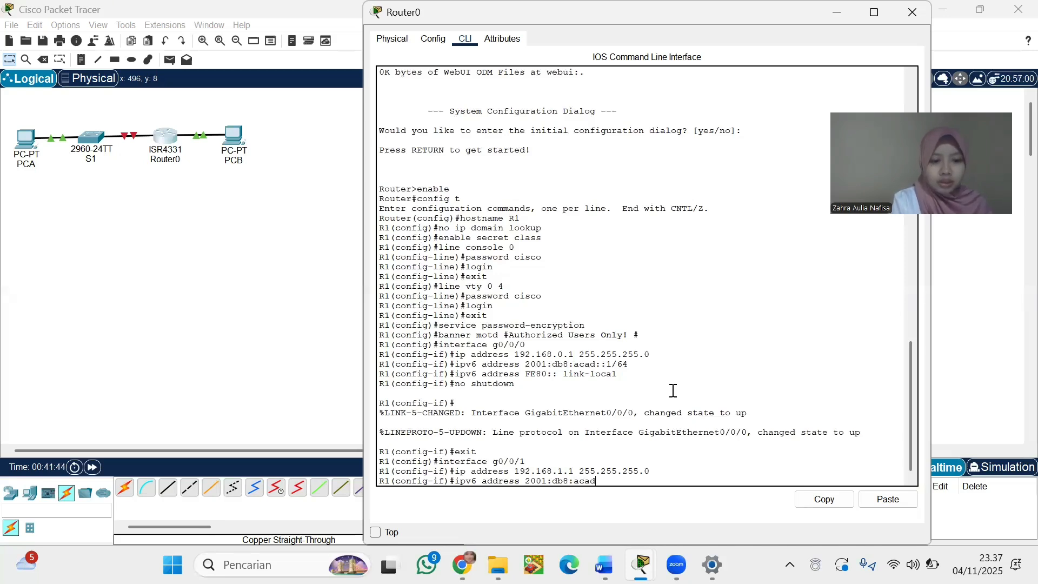
text(:1::1)
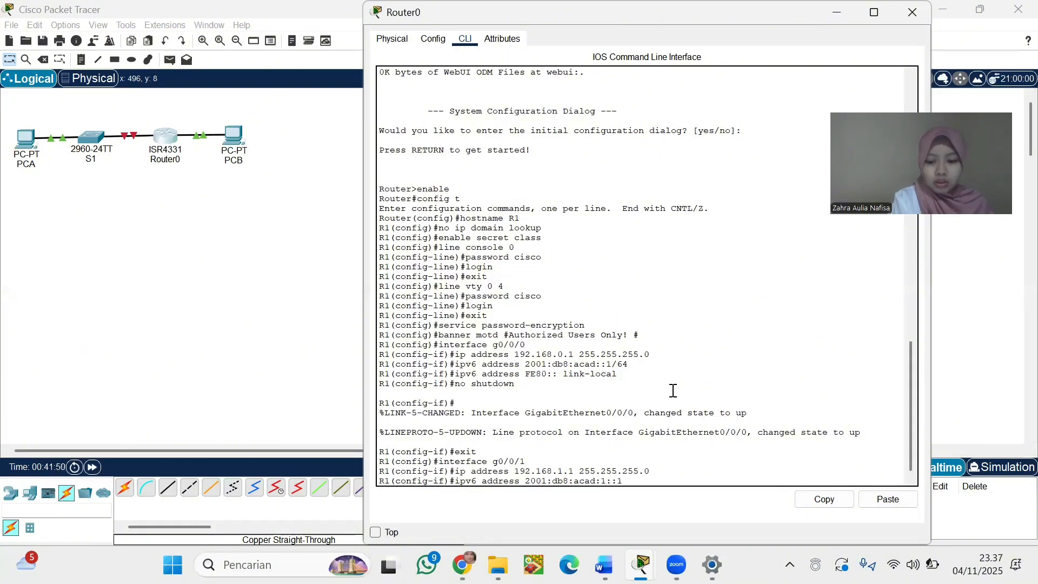
text(/64)
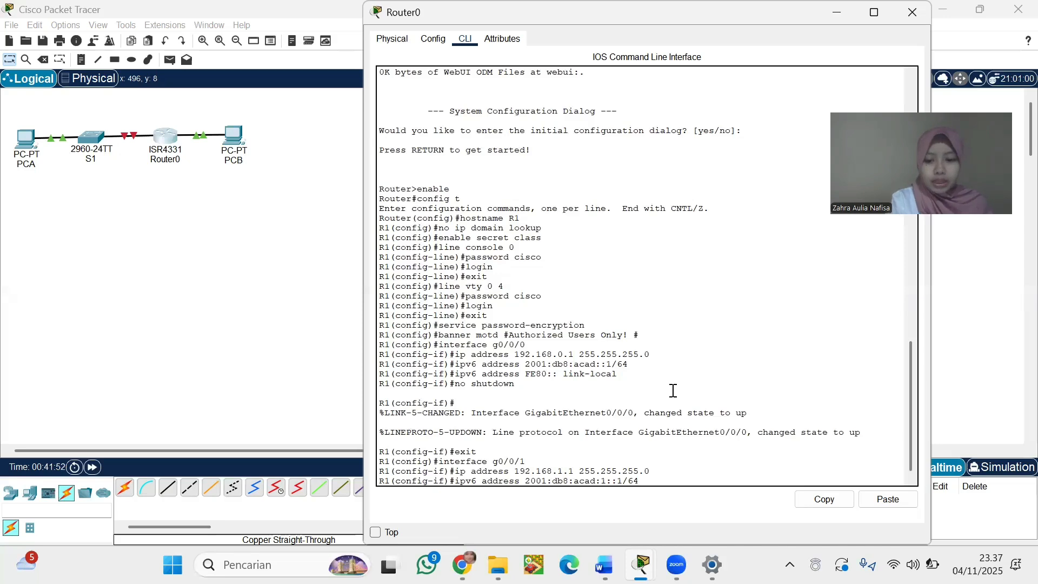
key(Return)
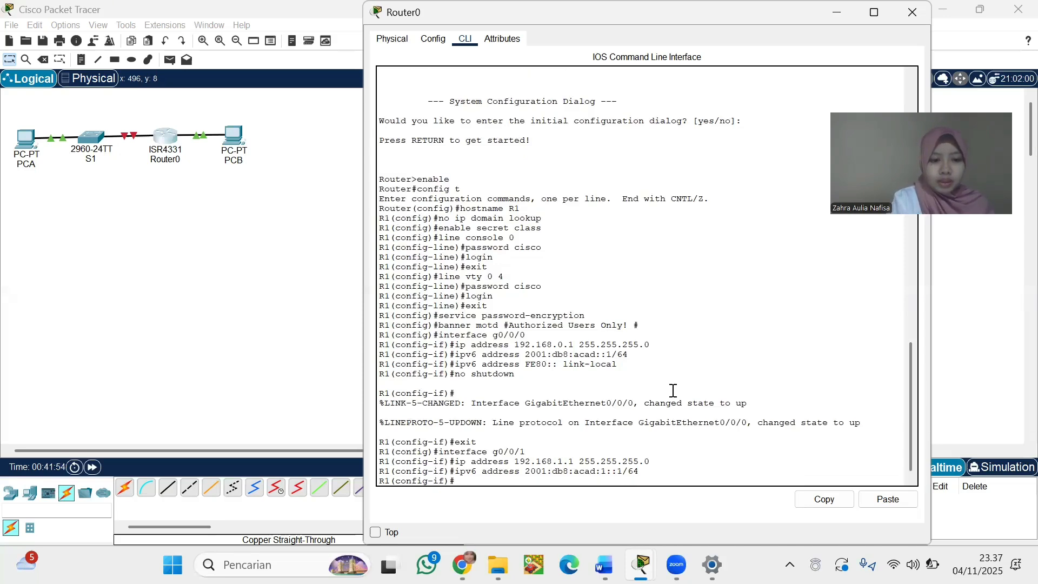
text(ipv6 address fe)
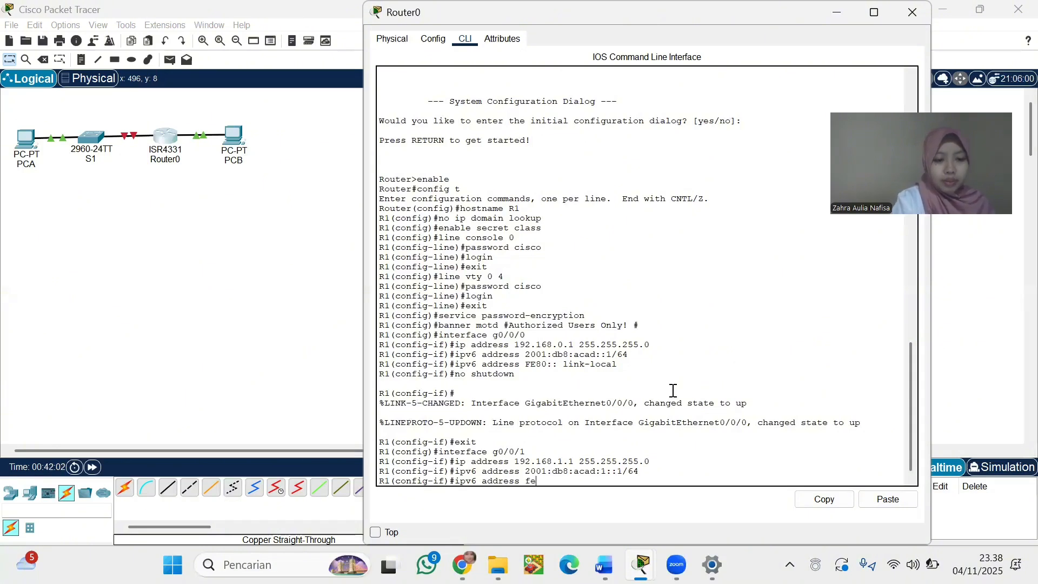
text(80)
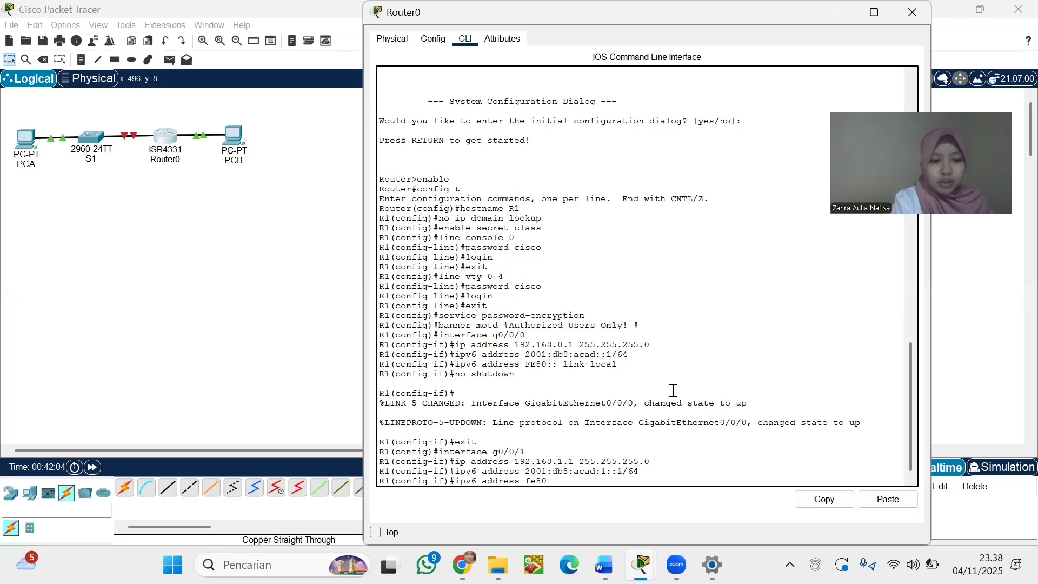
text(::1 link-)
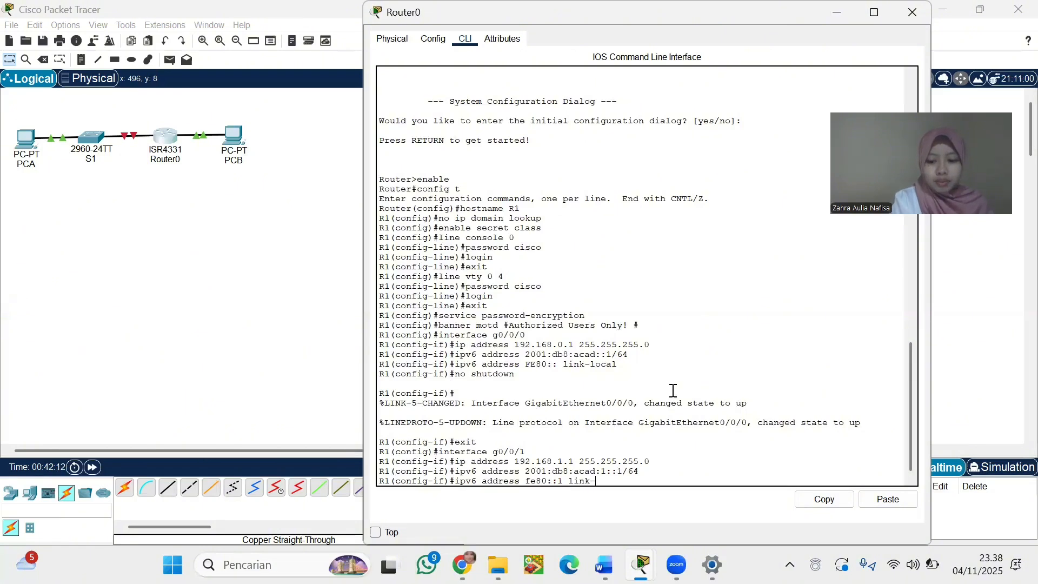
text(local)
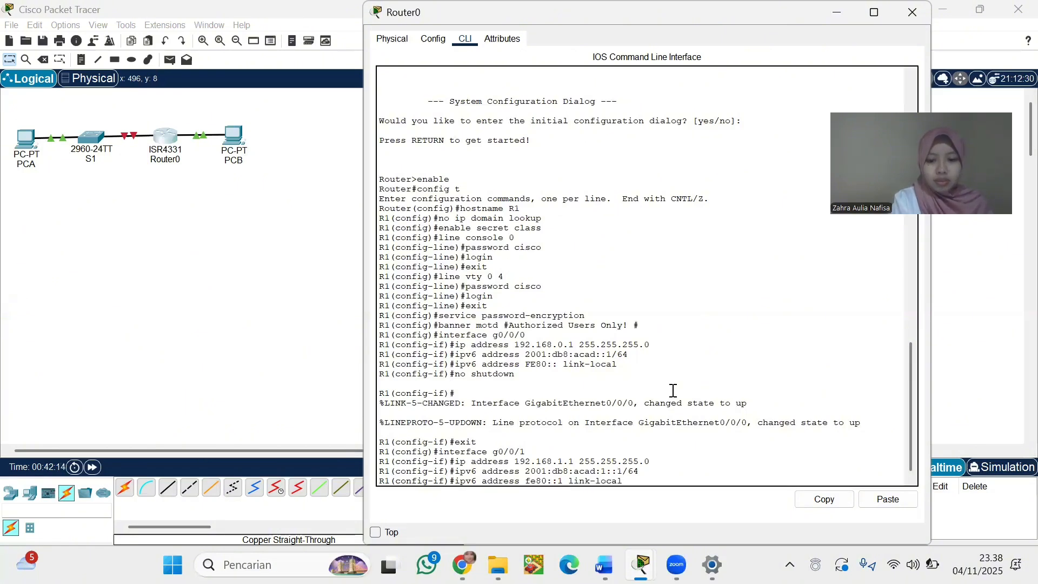
key(Return)
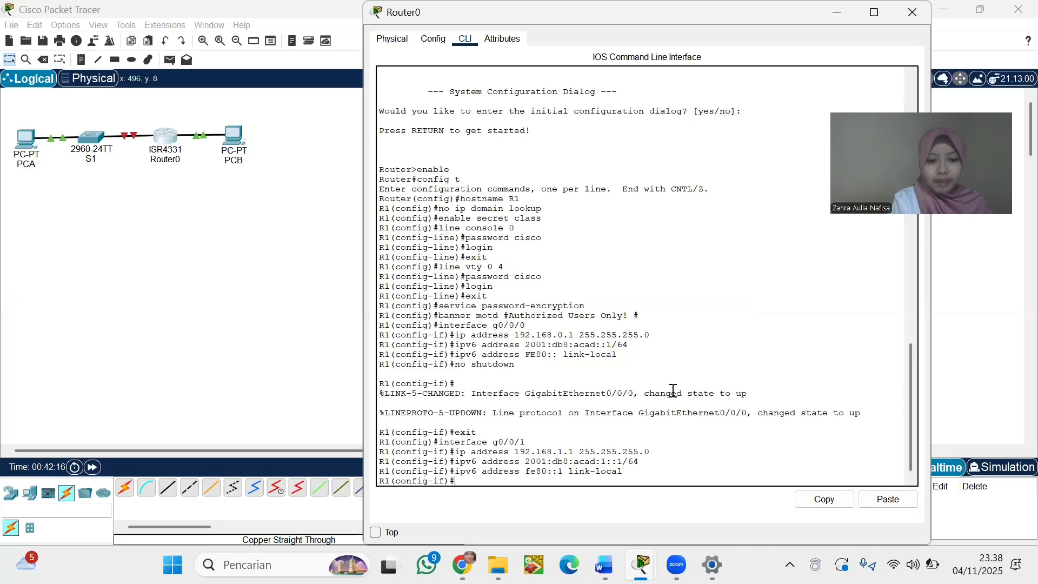
Bring g0/0/1 up with no shutdown
text(no)
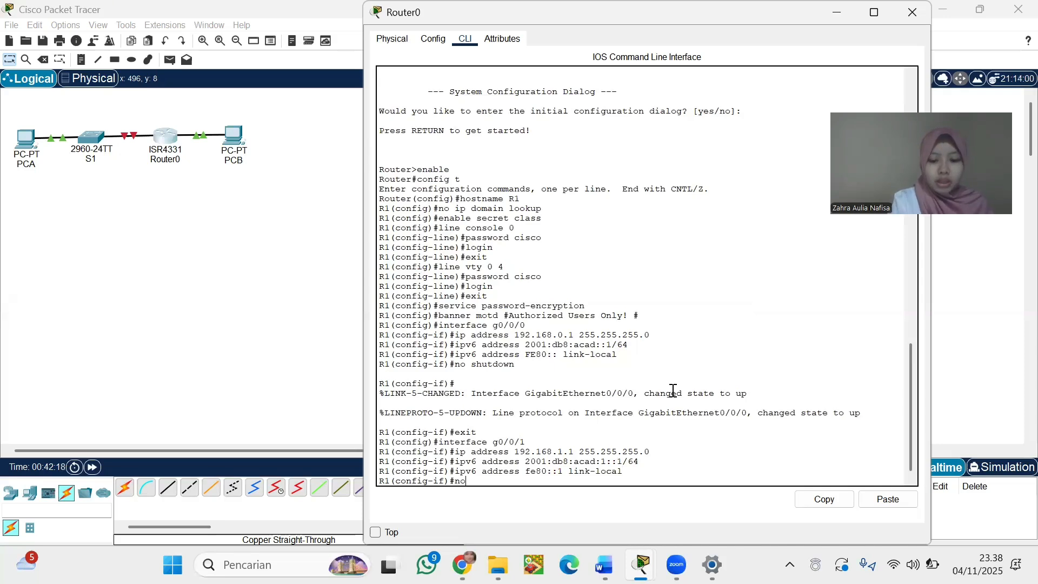
text( shutdown)
key(Return)
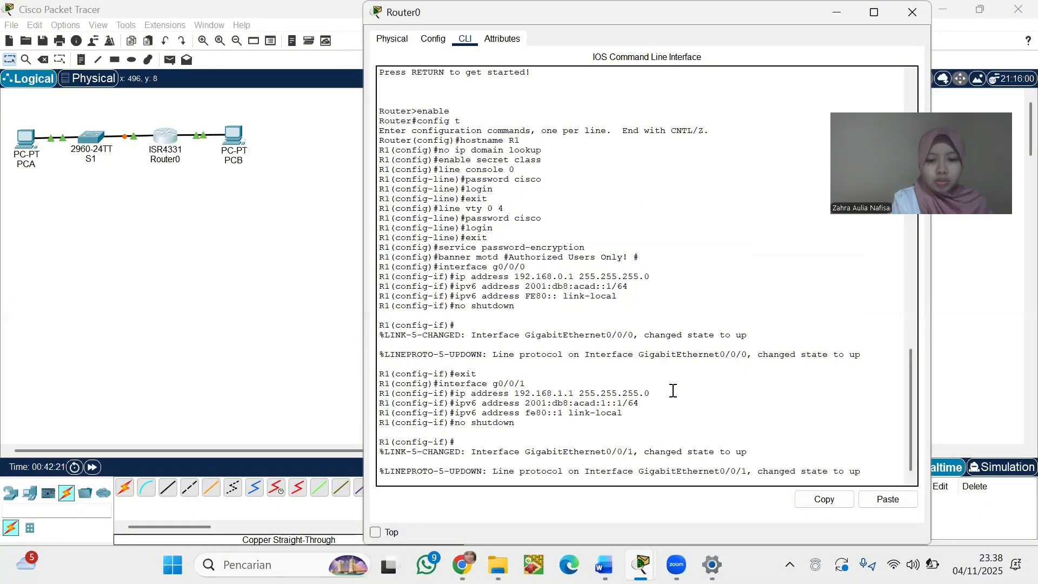
key(Return)
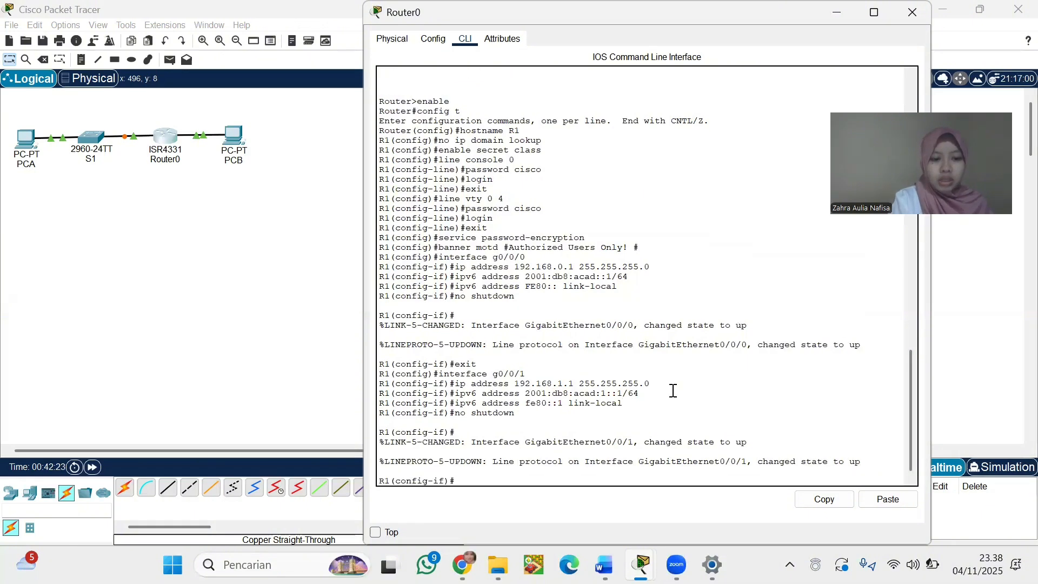
text(exit)
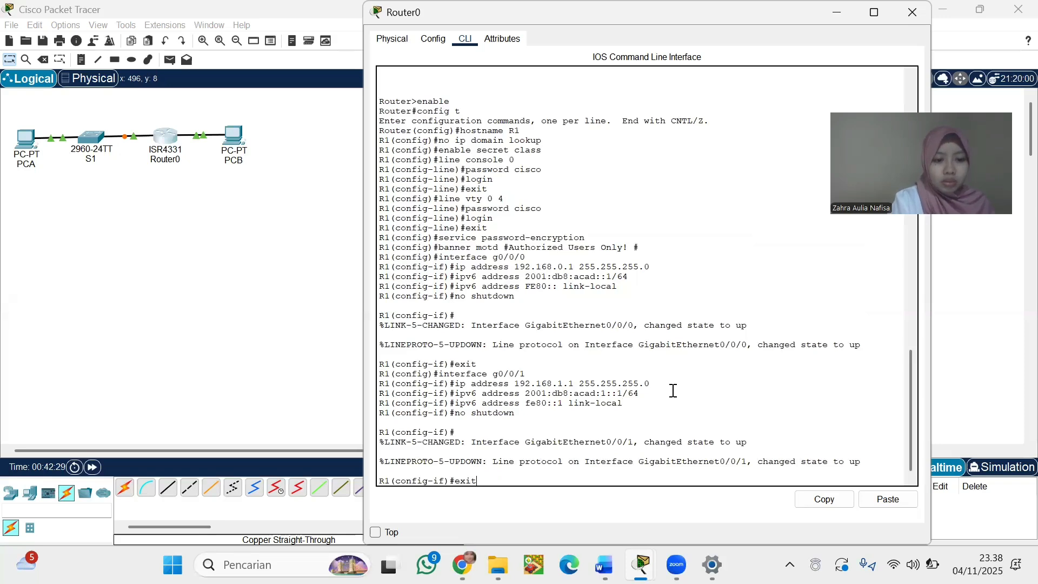
Re-enter interface g0/0/1 and set its description to 'Connected to f0/5 on S1'
key(Return)
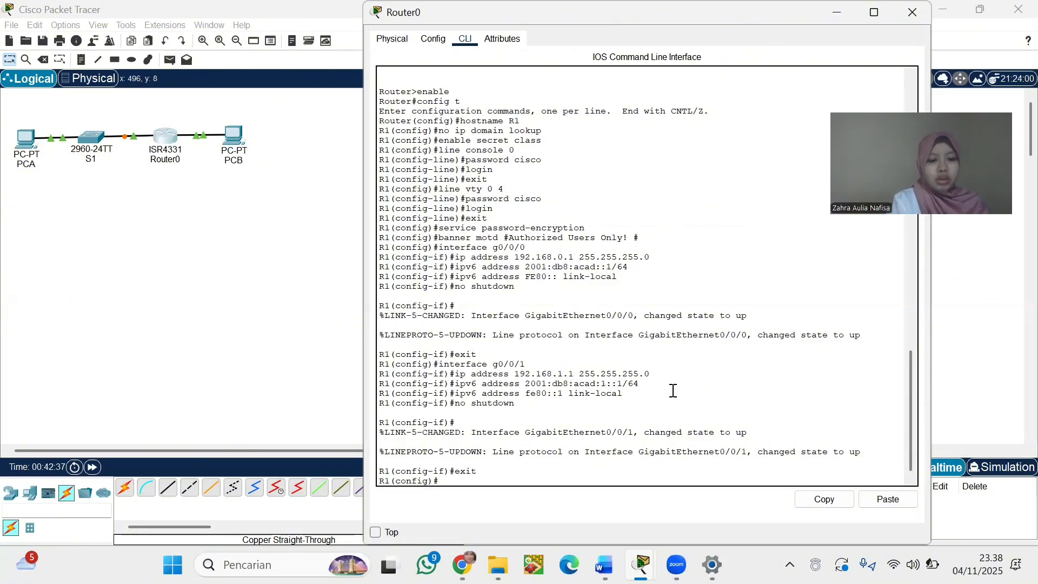
text(interface)
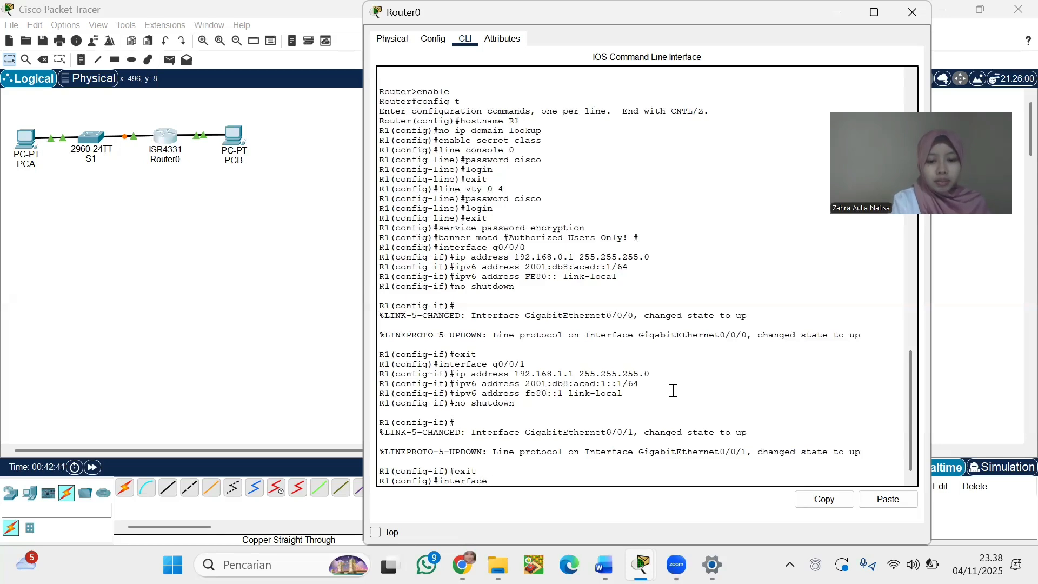
text( 0)
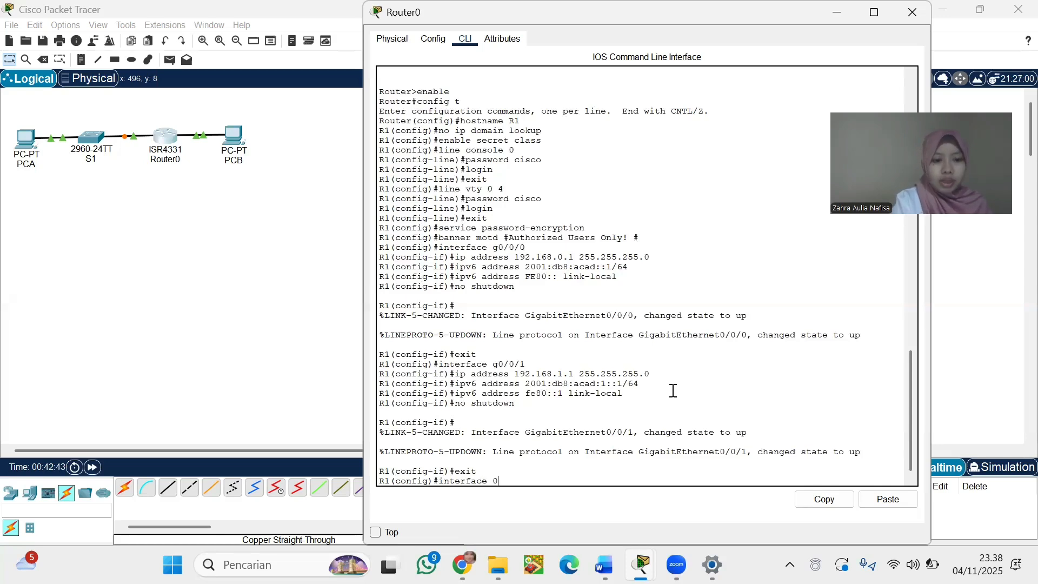
key(BackSpace)
text(g0)
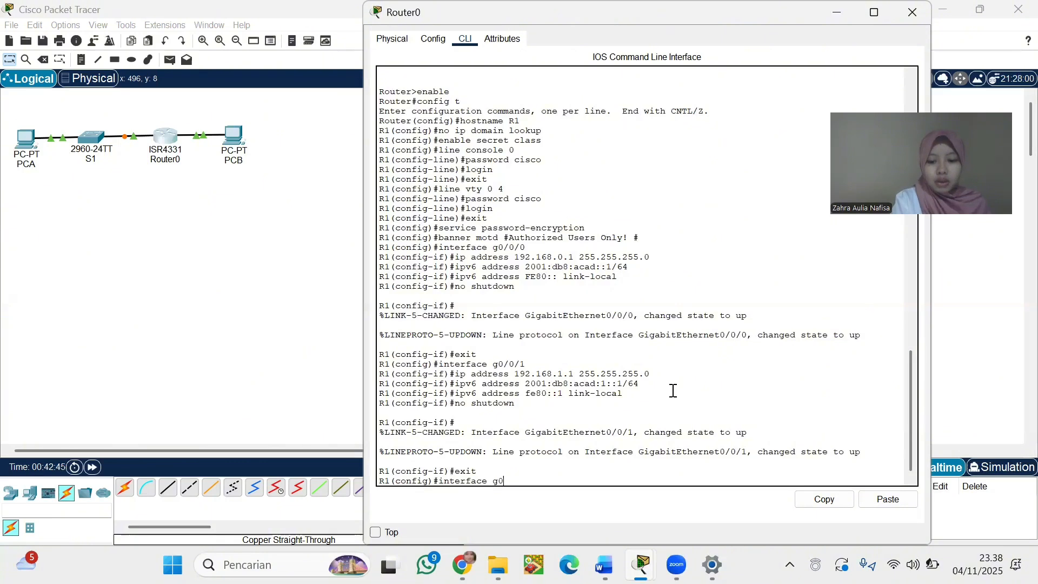
text(/0/1)
key(Return)
text(description Conne)
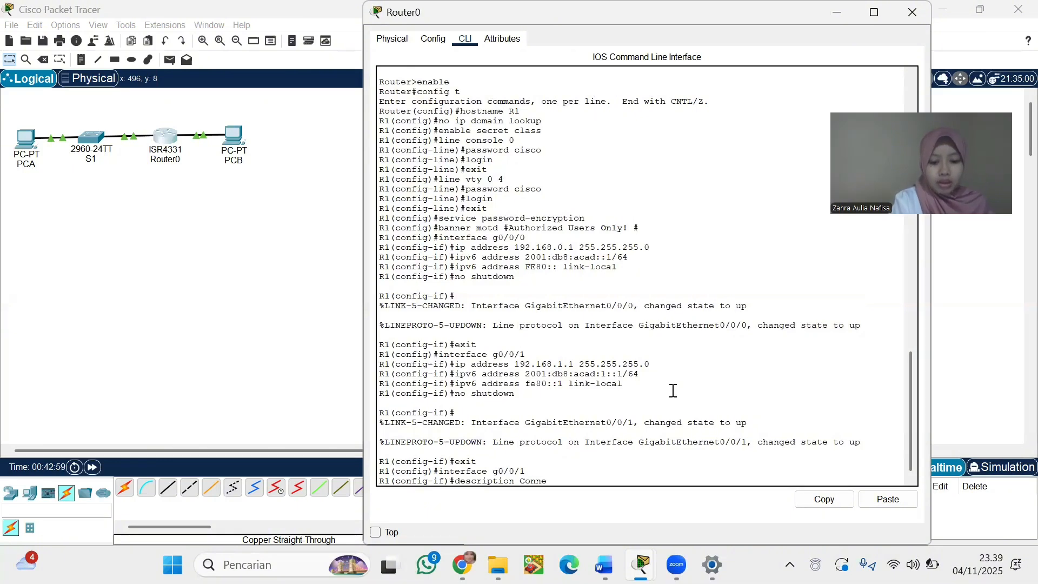
text(cted to f0/5 on S1)
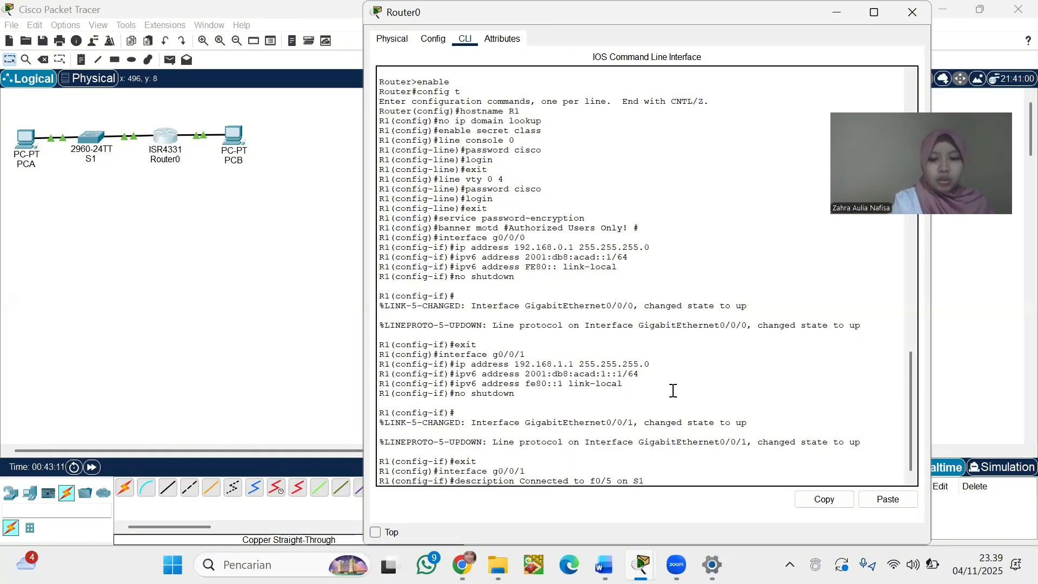
key(Return)
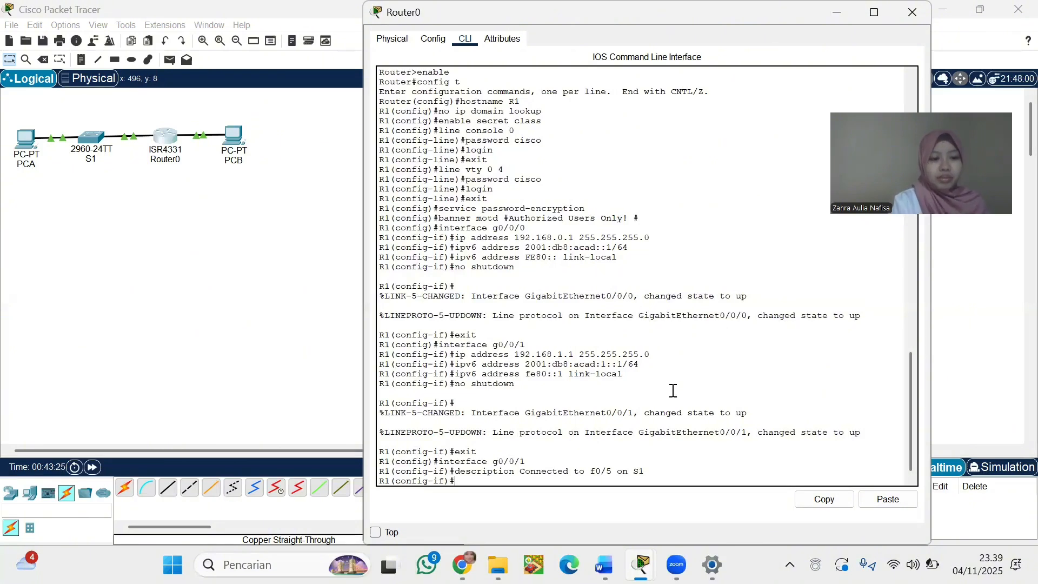
Move to interface g0/0/0 and set its description to 'Connected to Host PC-B'
text(exit)
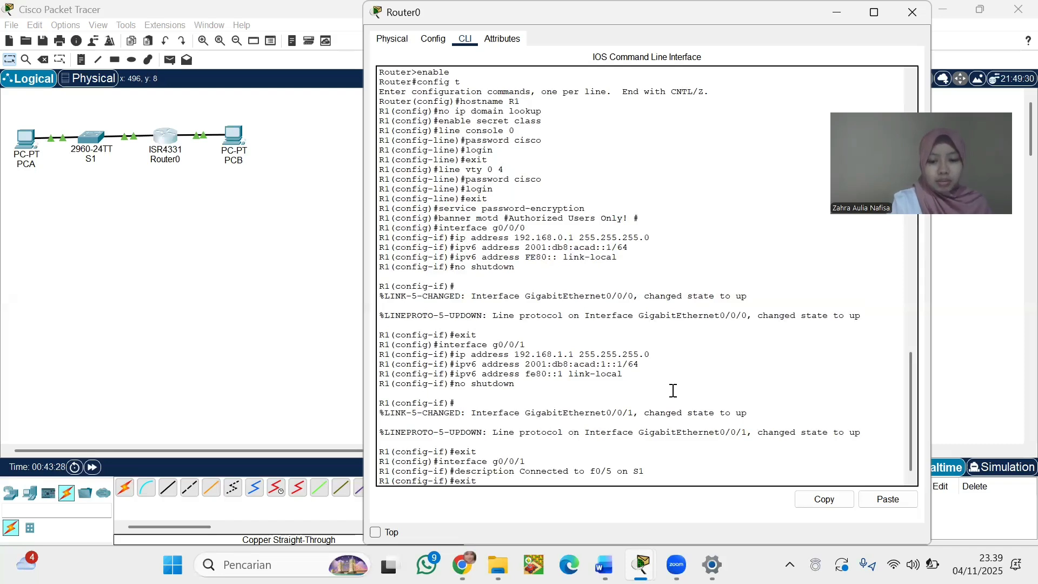
key(Return)
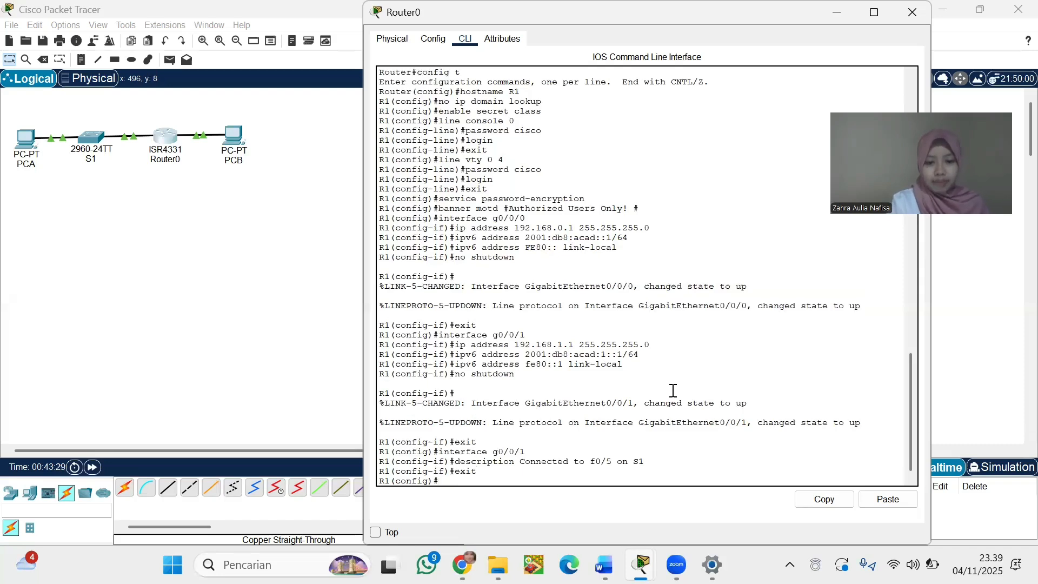
text(in)
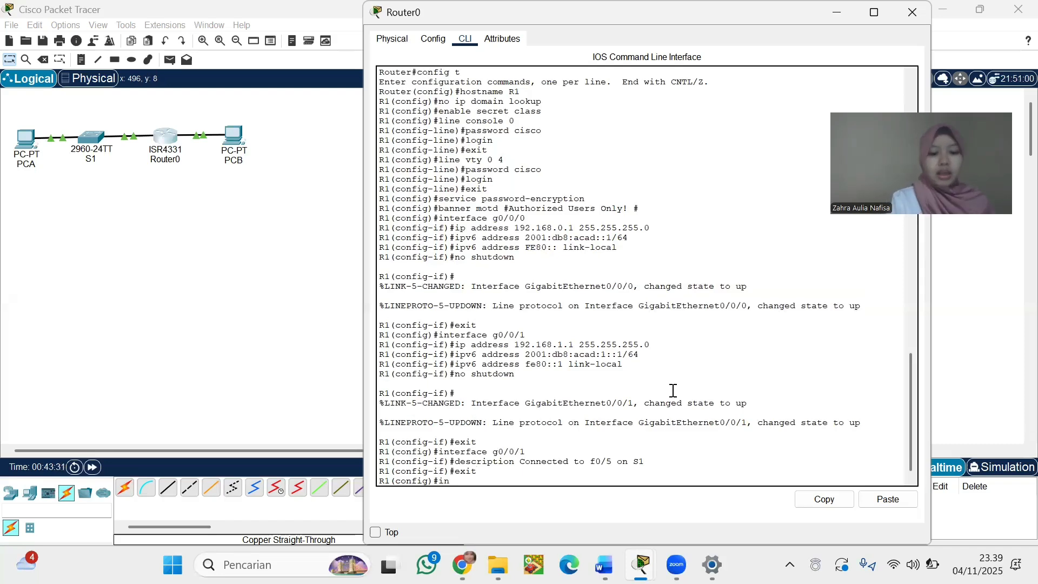
text(terface)
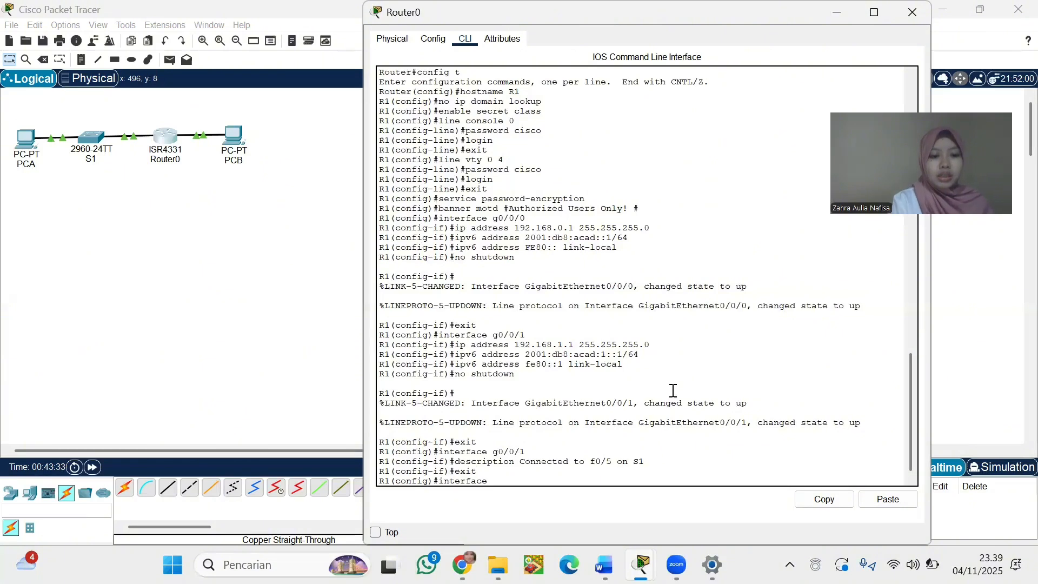
text( g)
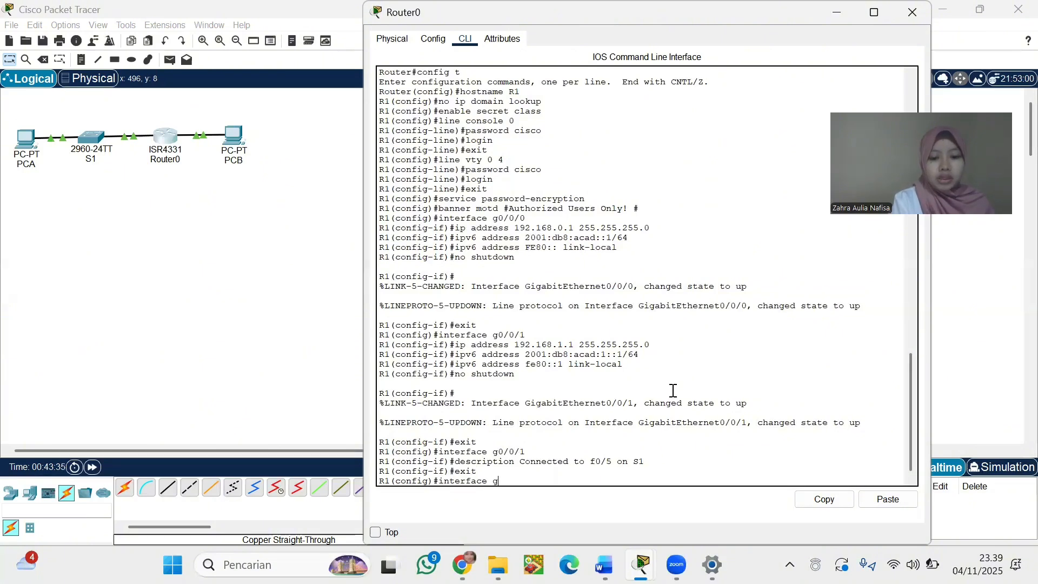
text(0/0/0)
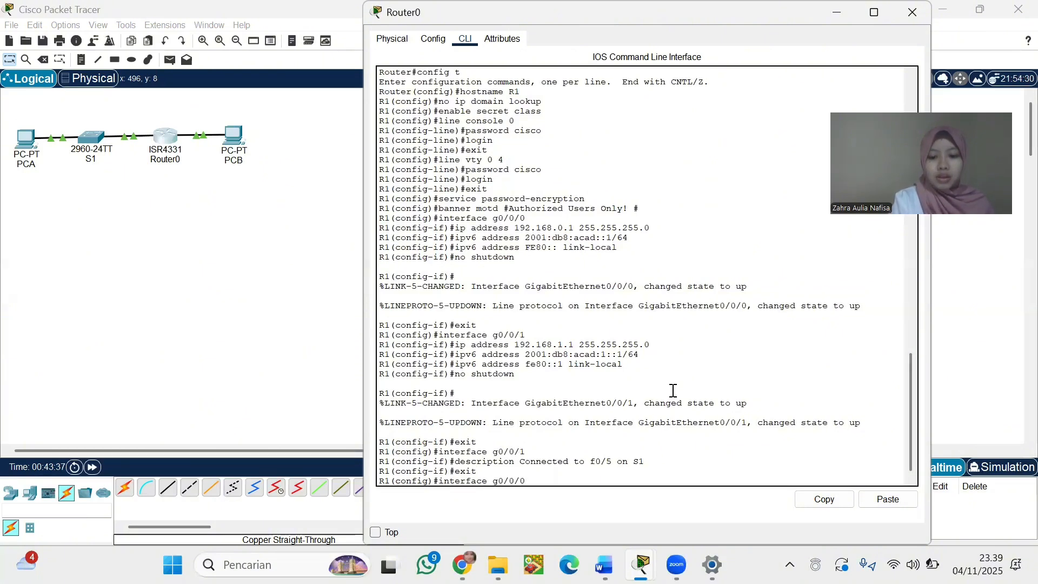
key(Return)
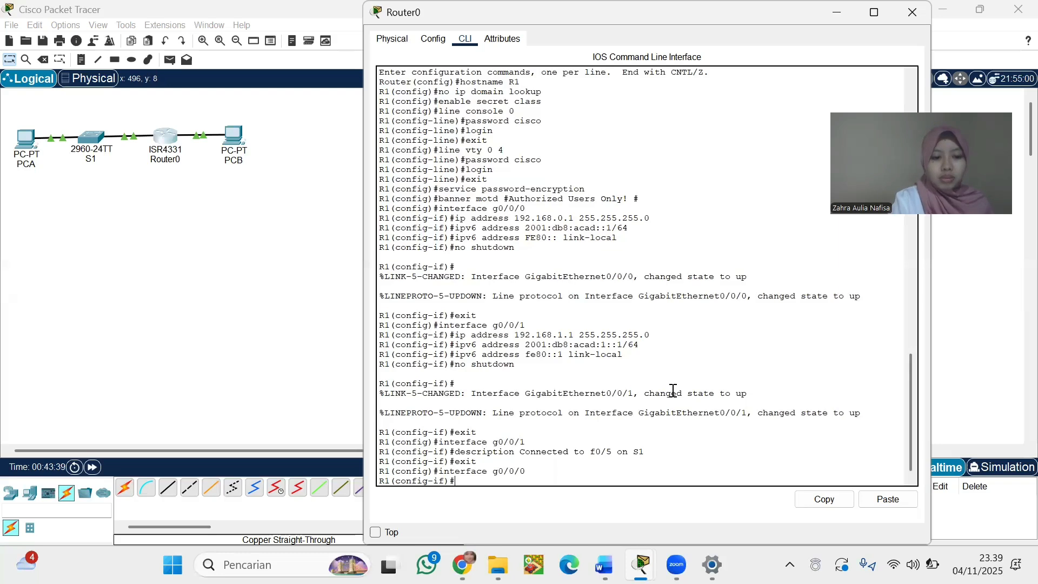
text(de)
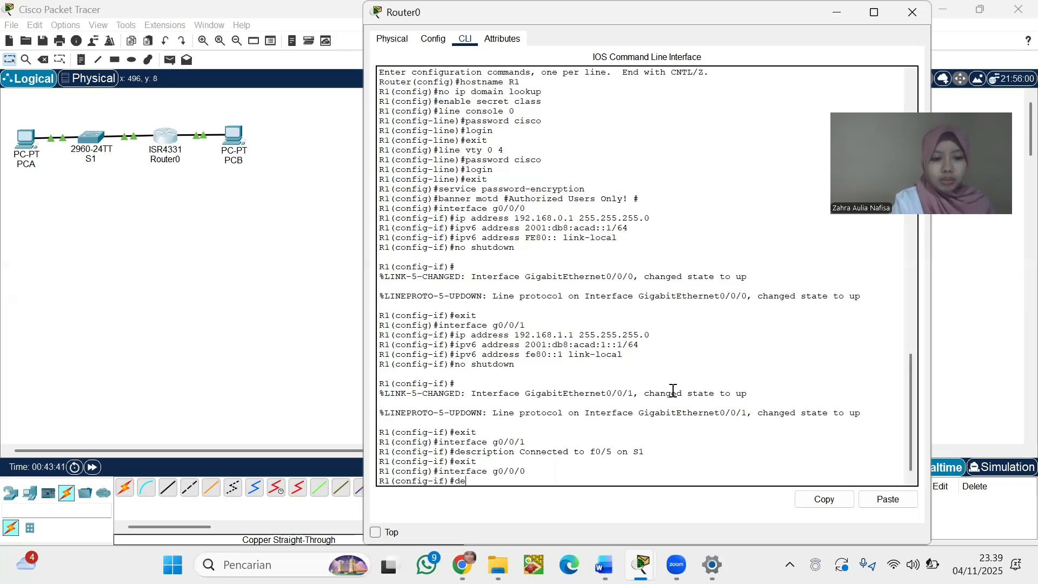
text(s)
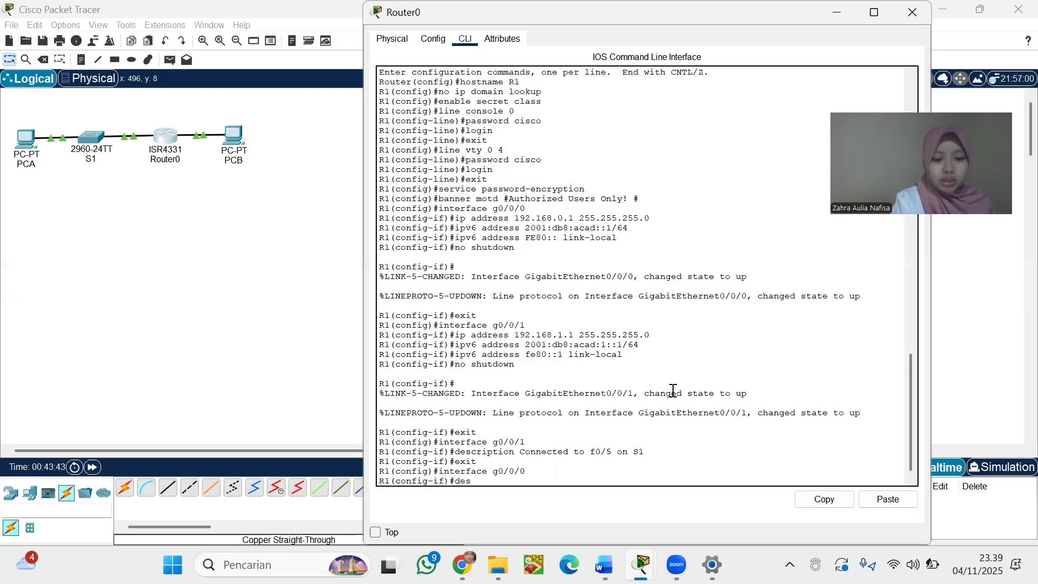
text(criptio)
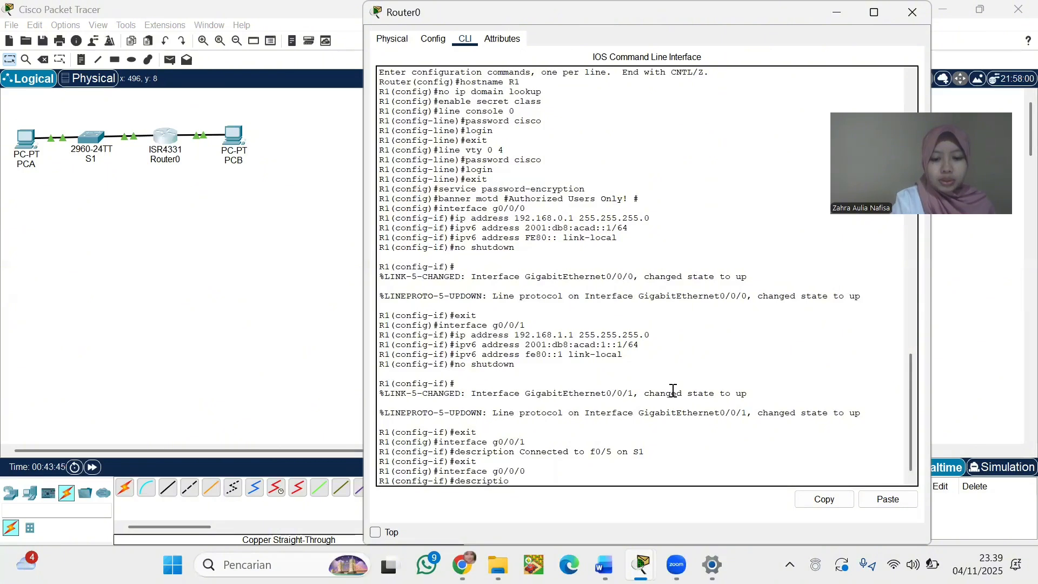
text(n Connec)
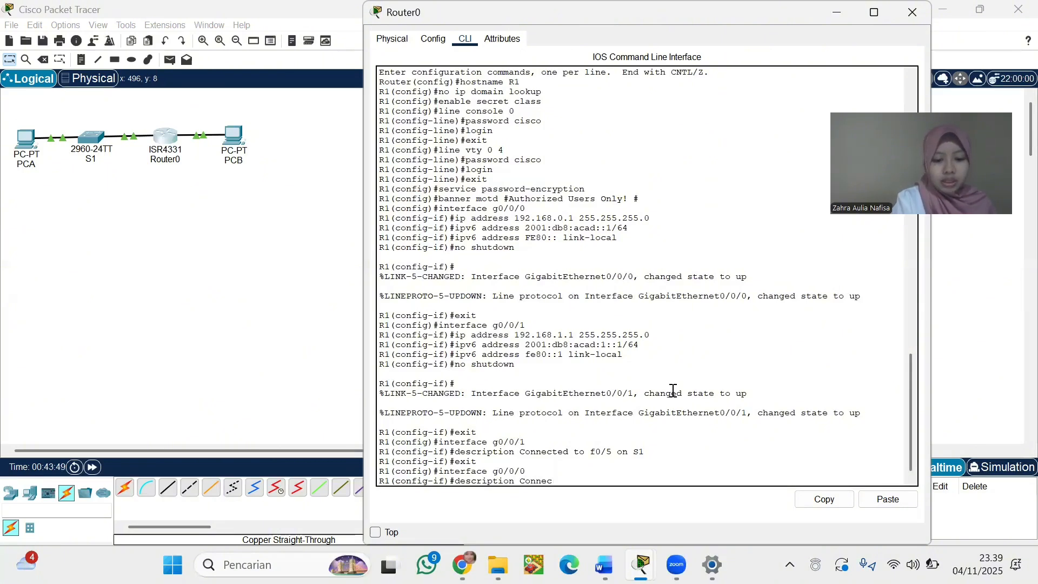
text(ted to Ho)
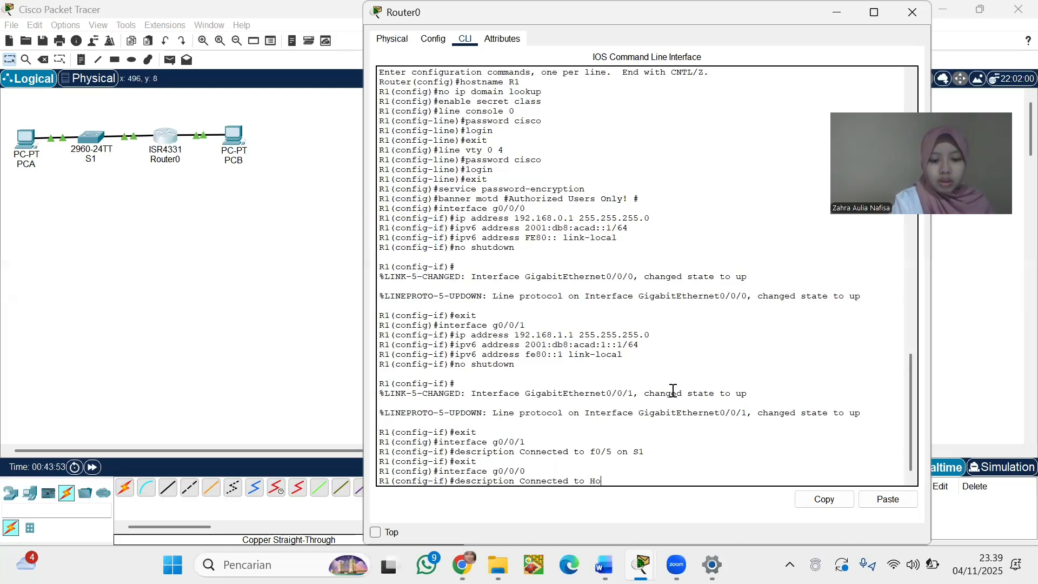
text(st PC-B)
key(Return)
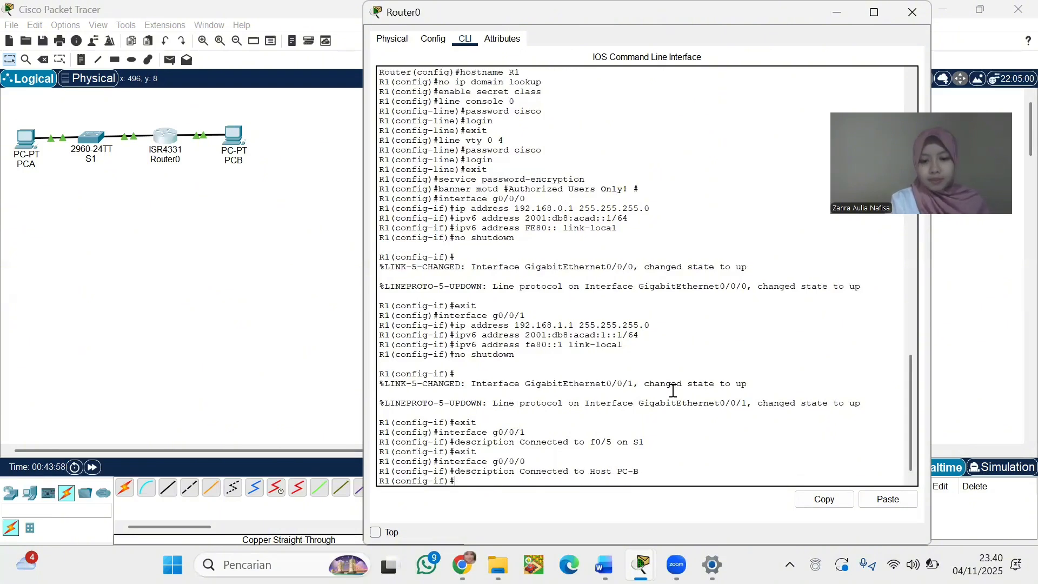
Enable ipv6 unicast-routing on R1 and exit back to the R1# prompt
text(exit)
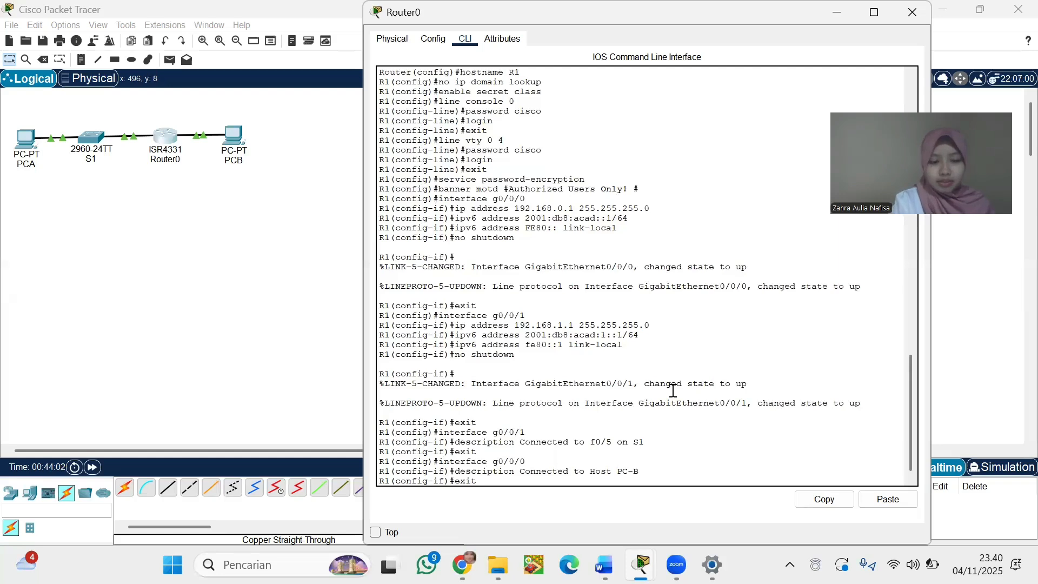
key(Return)
text(ipv)
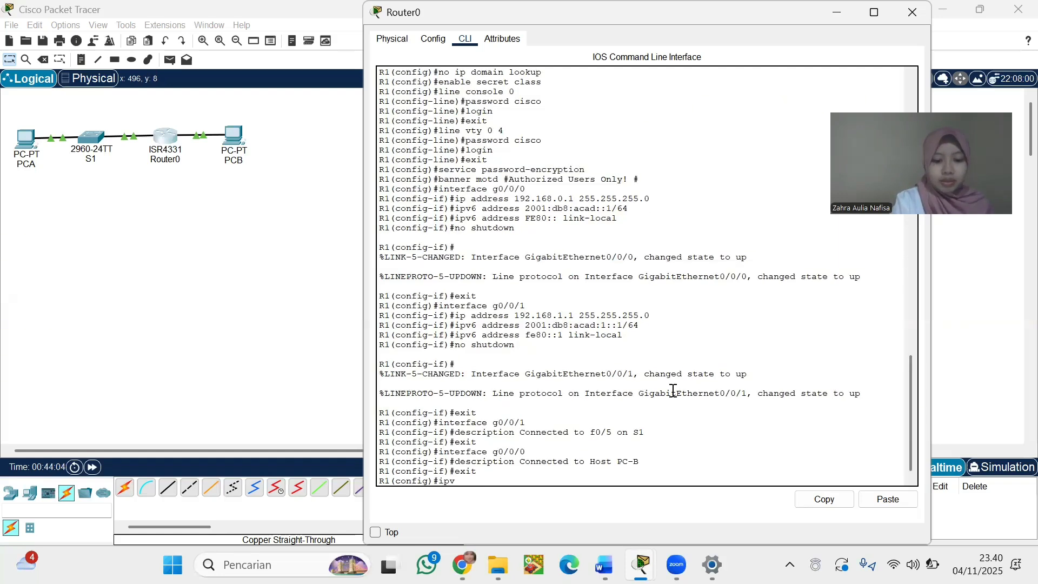
text(6 unicas)
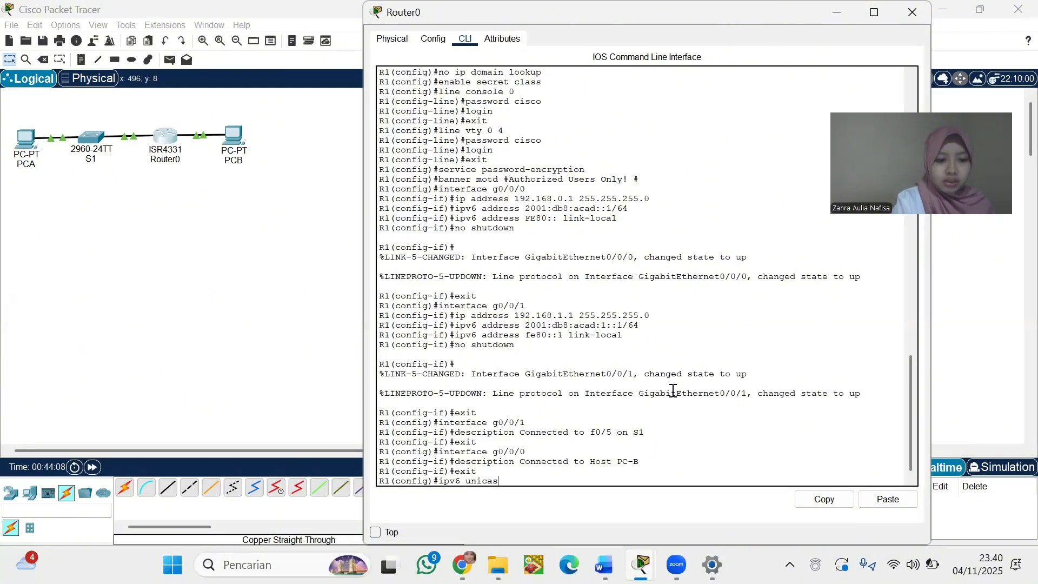
text(t-r)
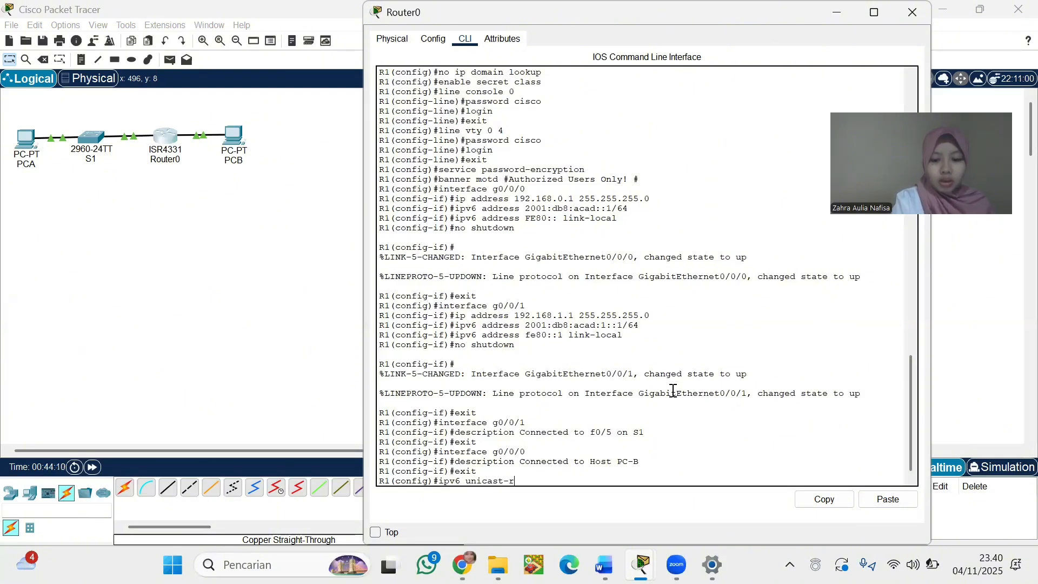
text(outing)
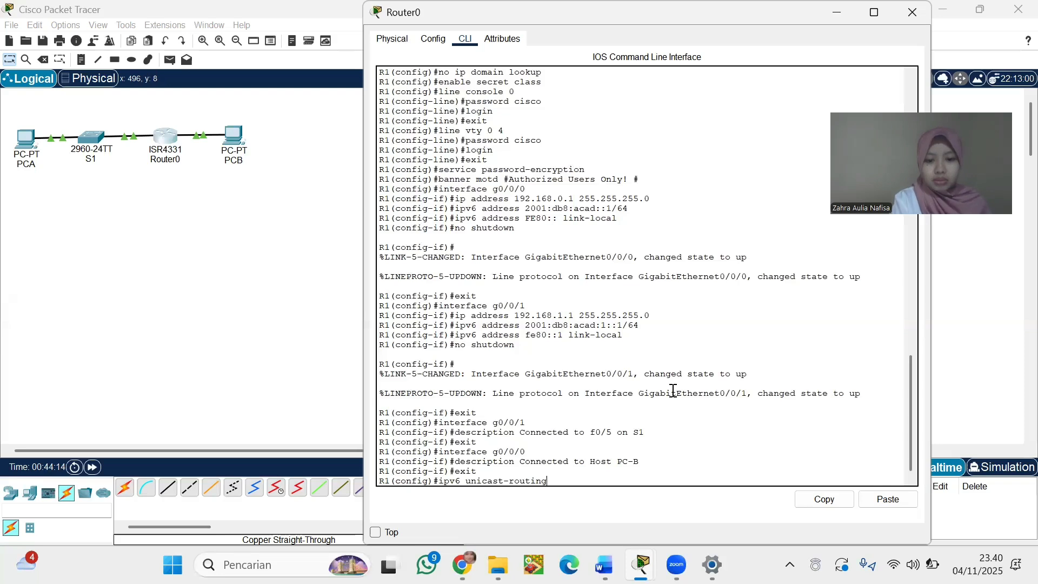
key(Return)
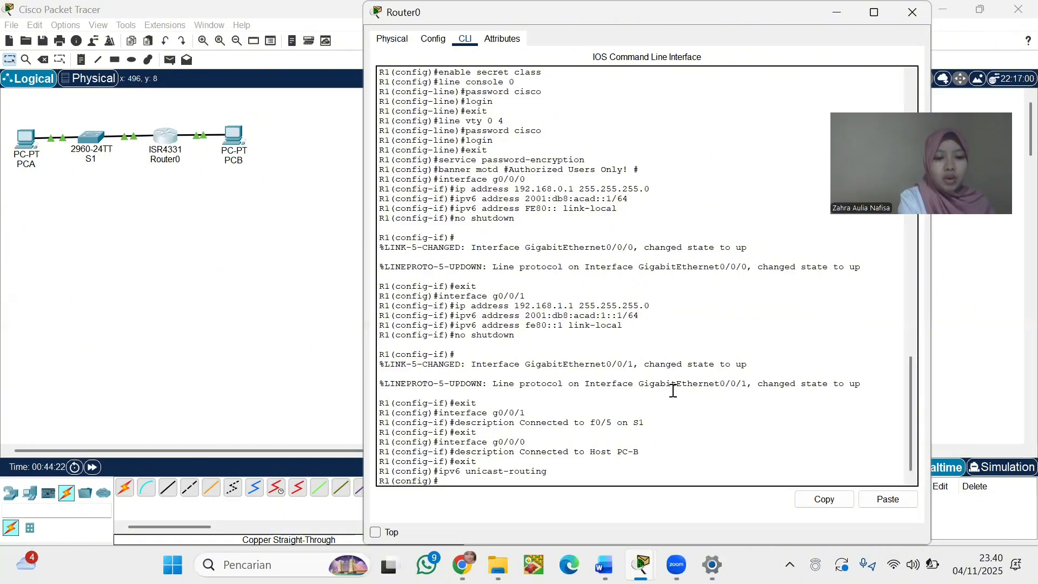
text(exit)
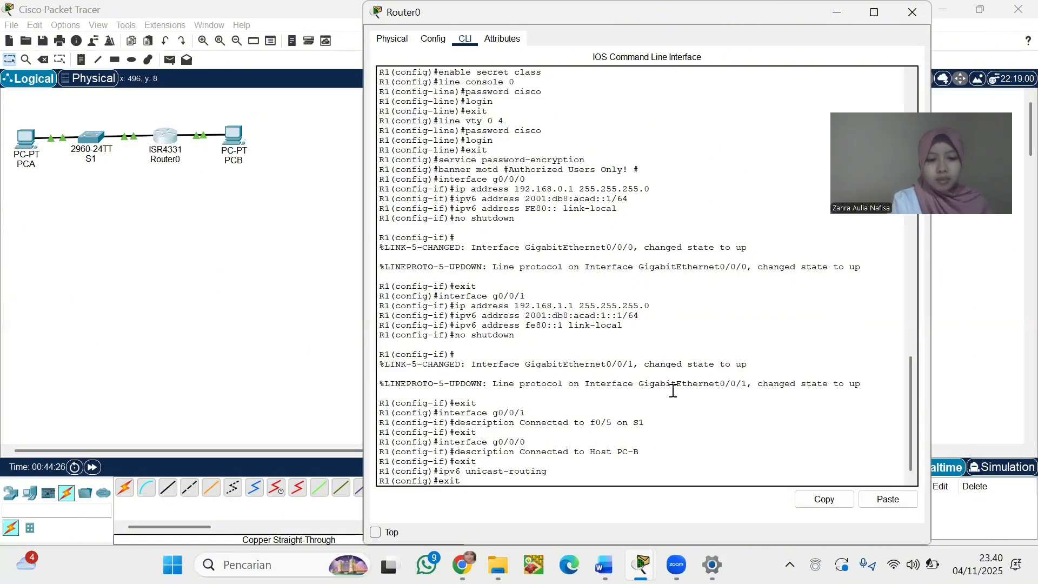
key(Return)
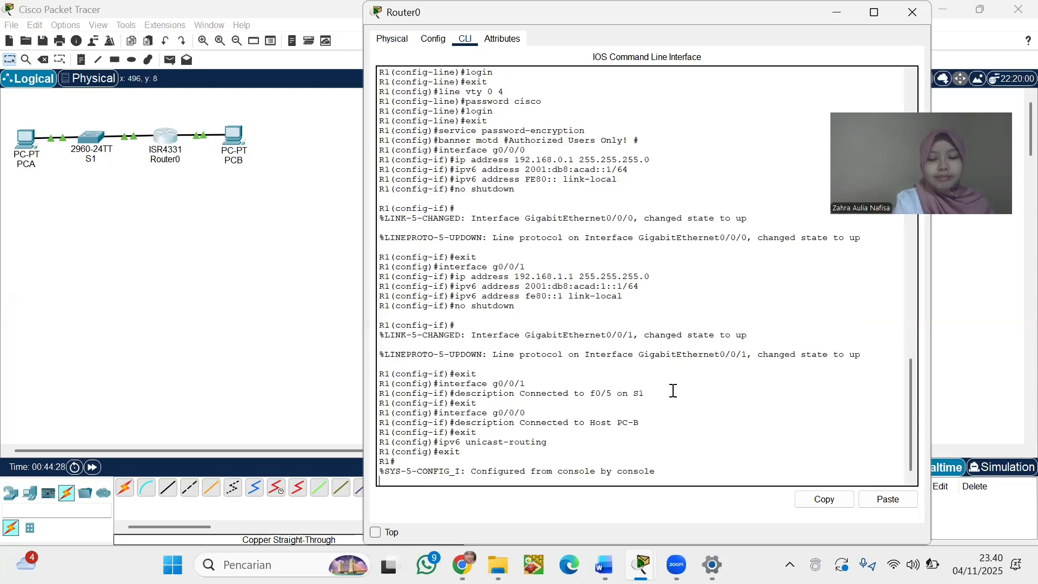
key(Return)
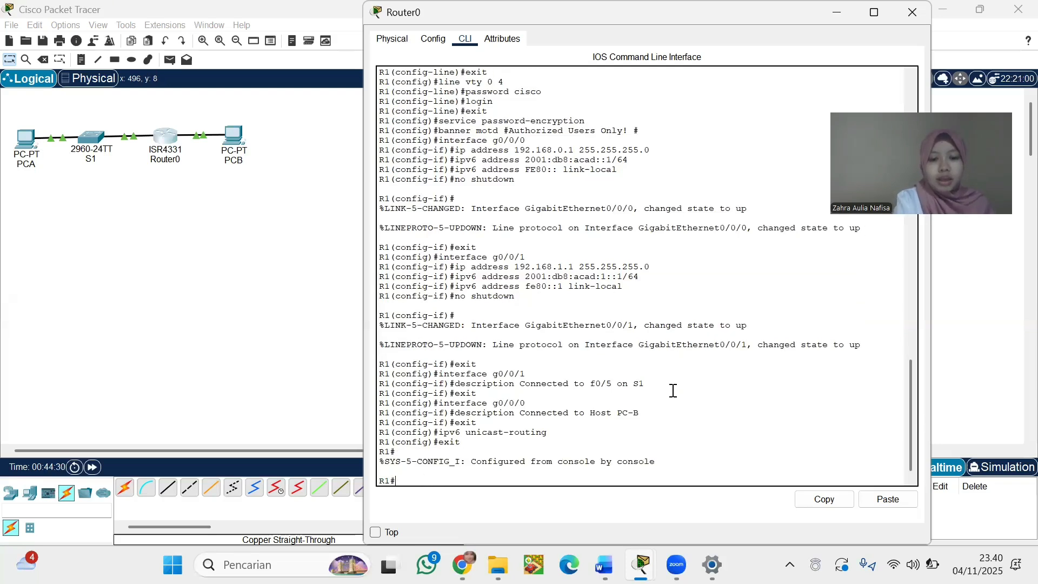
Run copy running-config startup-config, accepting the default startup-config filename
text(copy ru)
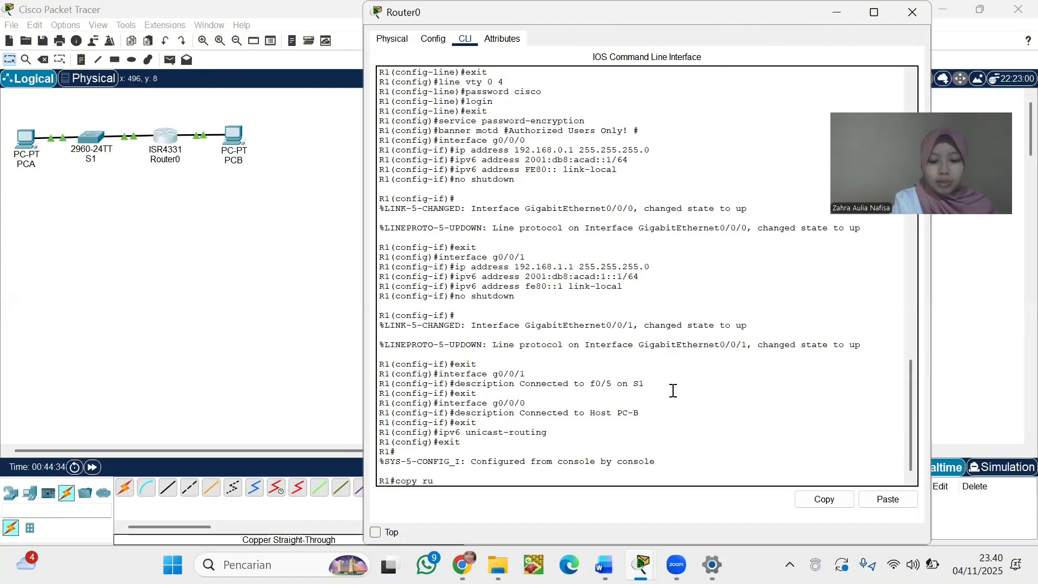
text(nning-confi)
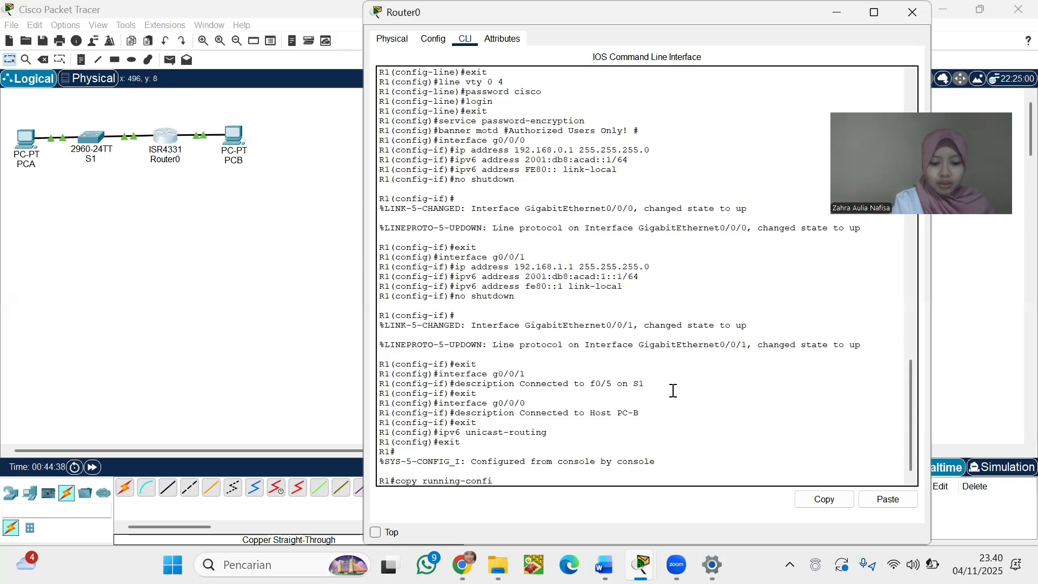
text(g sta)
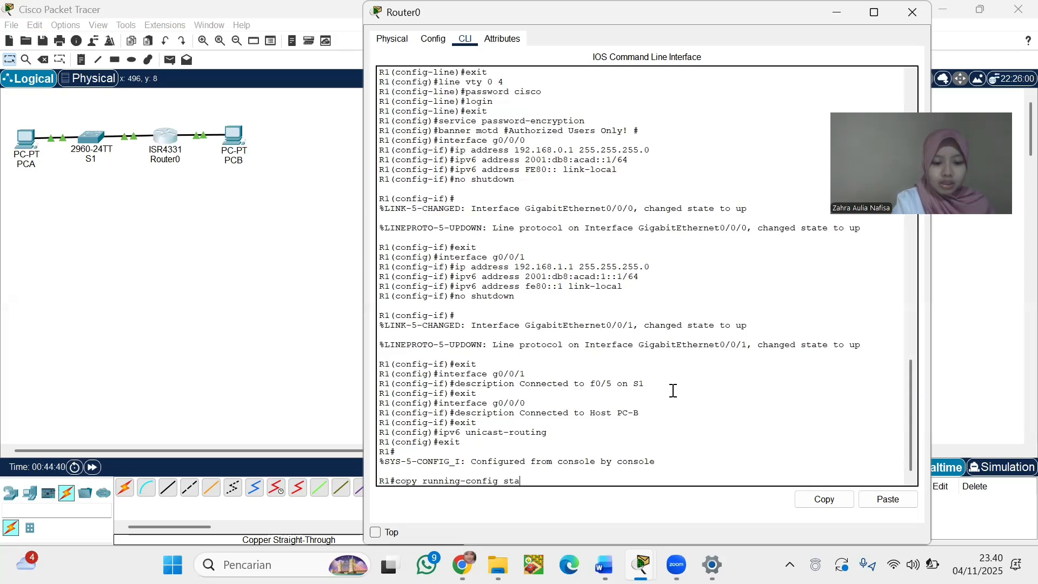
text(rtup-config)
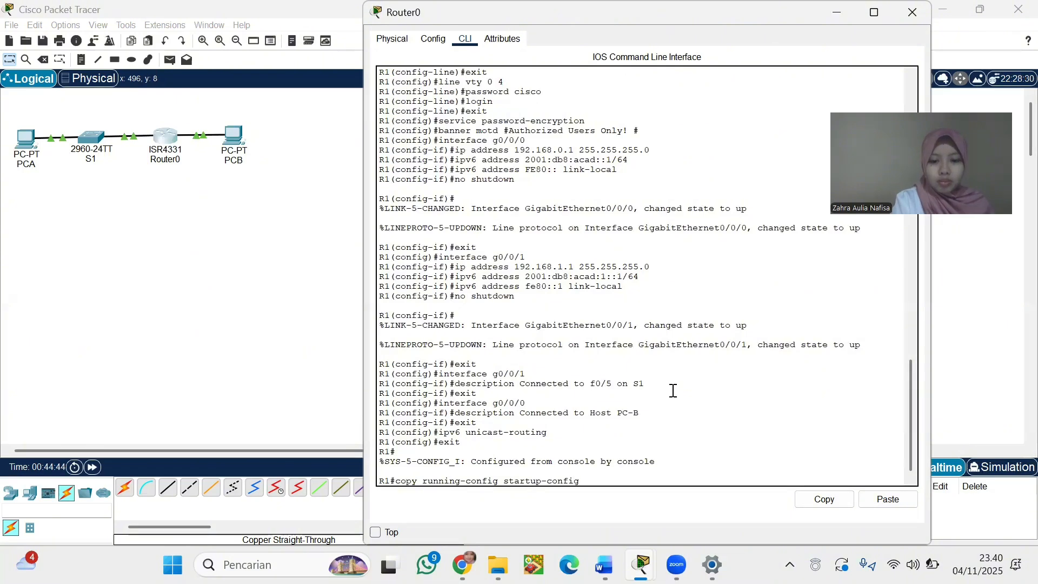
key(Return)
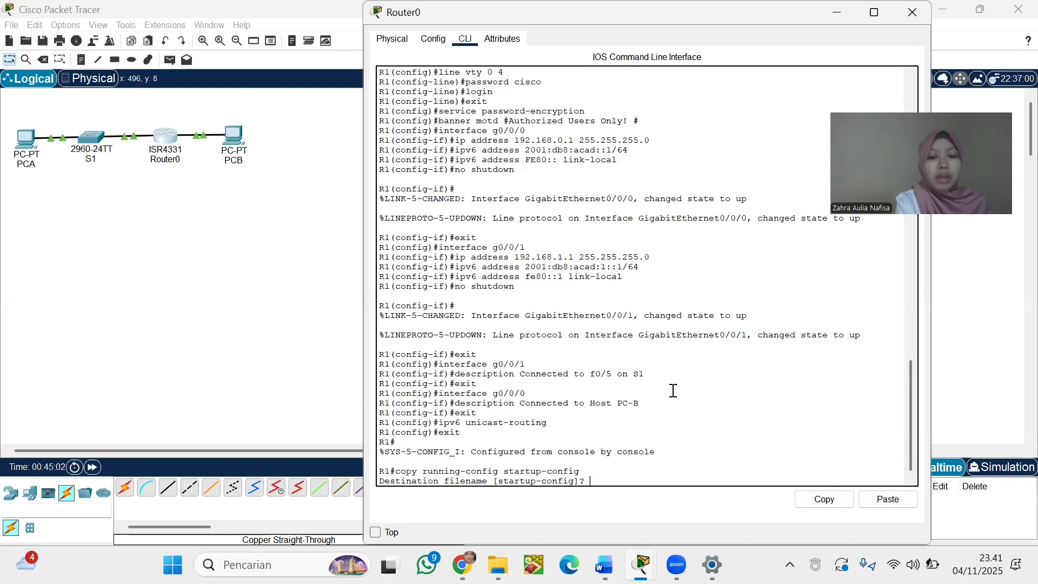
key(Return)
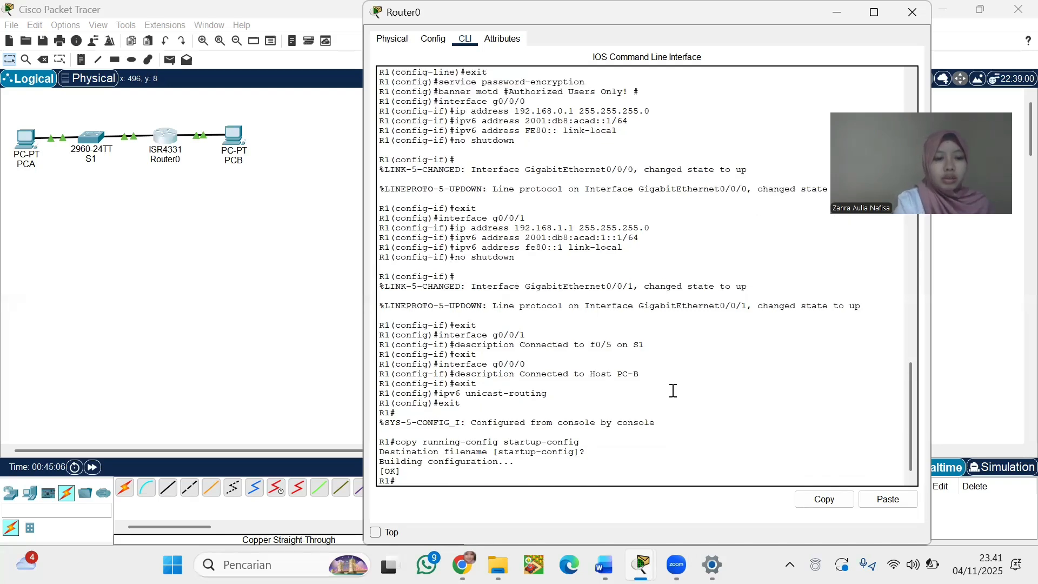
Run clock set 15:30:00 27 Aug 2019 at the R1# prompt
text(c)
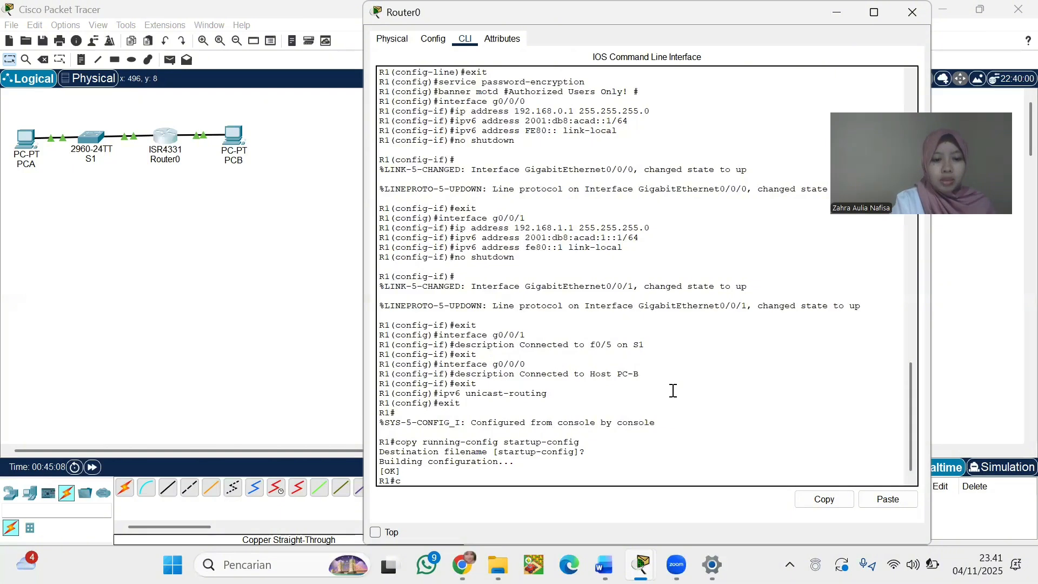
text(loc)
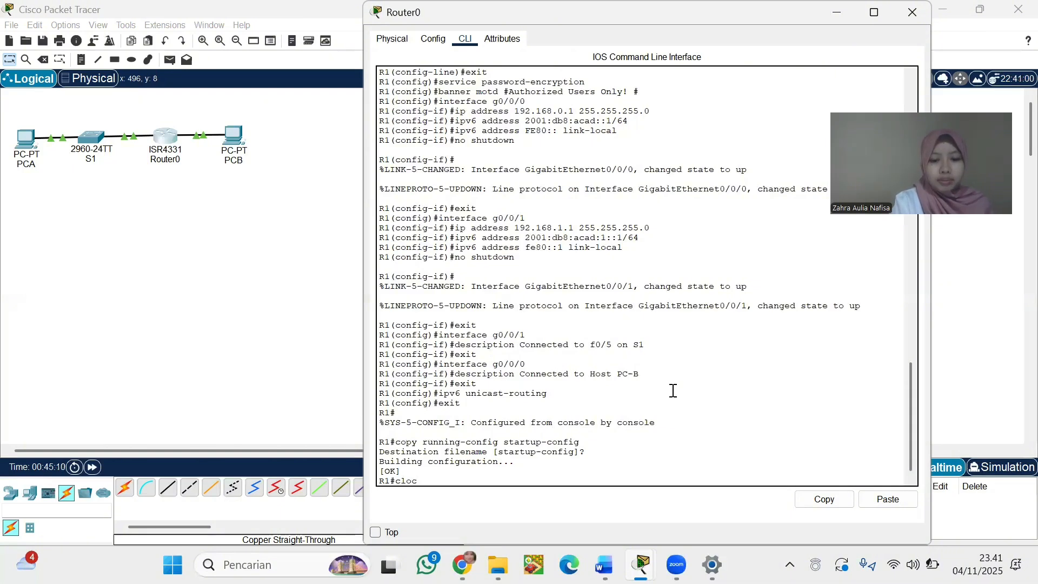
text(k)
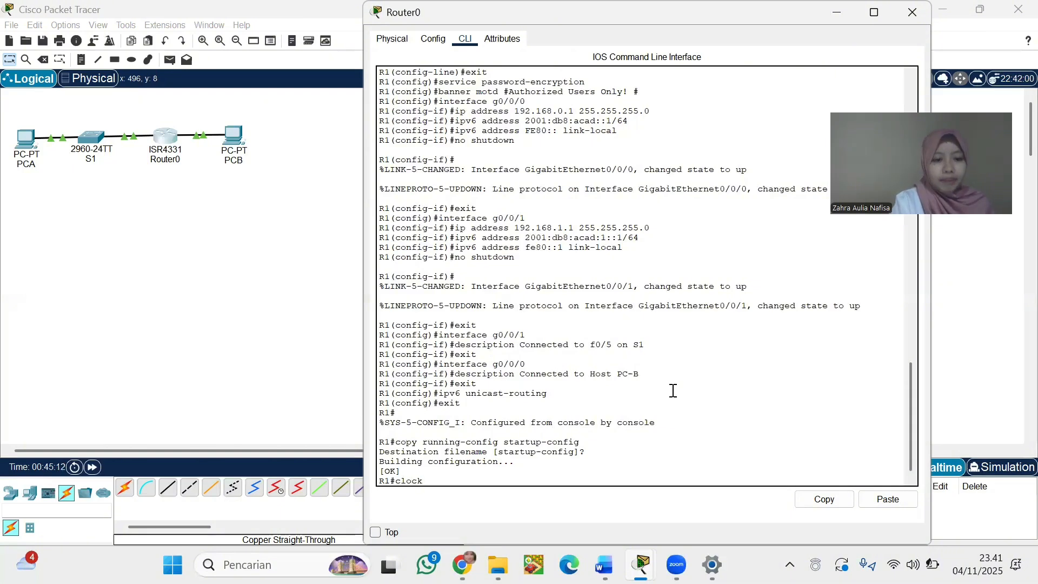
text( set 15)
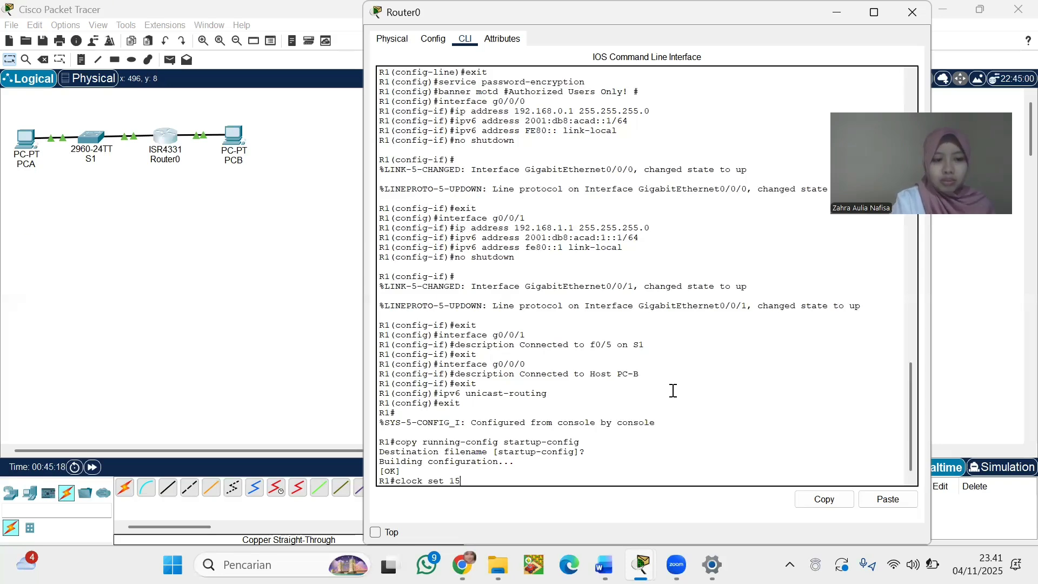
text(:30:00)
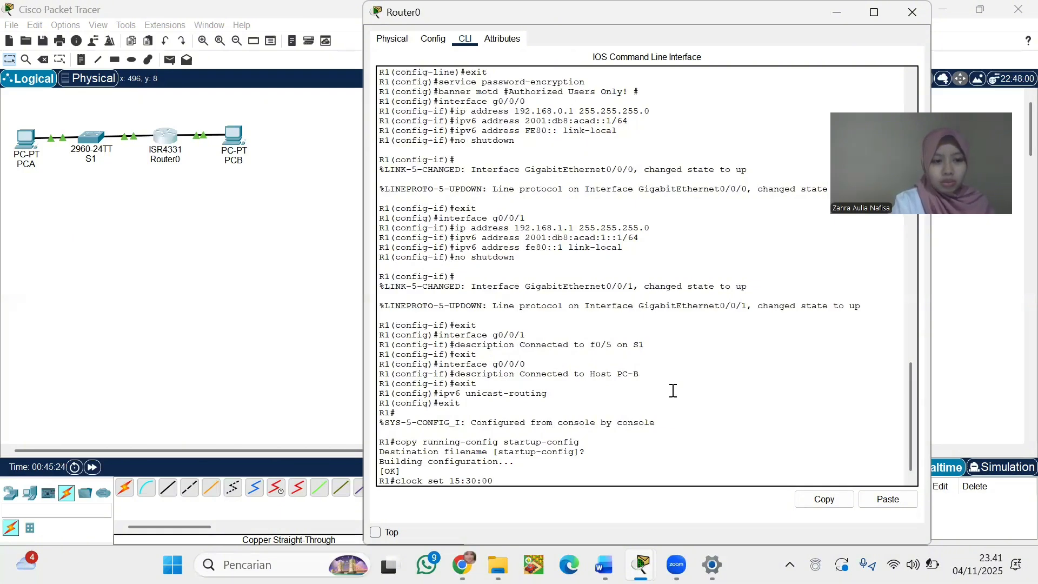
text( 27 Aug)
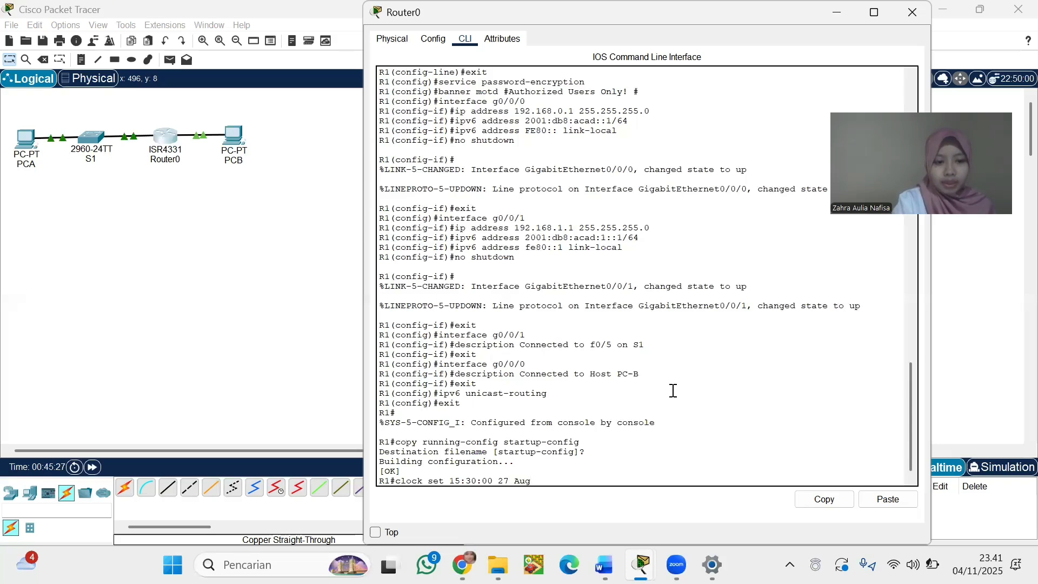
text( 2019)
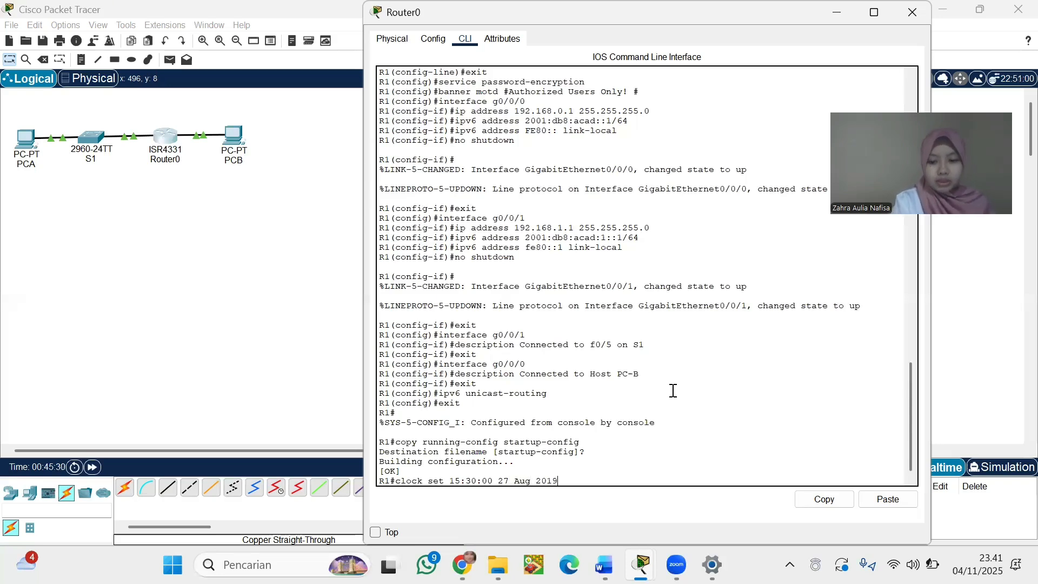
key(Return)
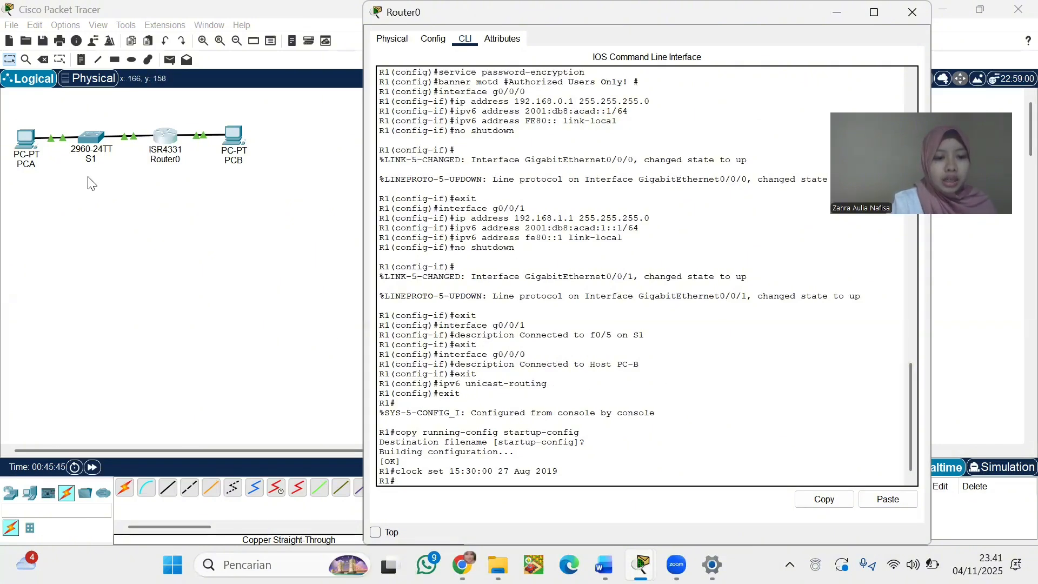
Close Router0's console window and show PCA's Desktop applications without the IP Configuration panel
click(916, 9)
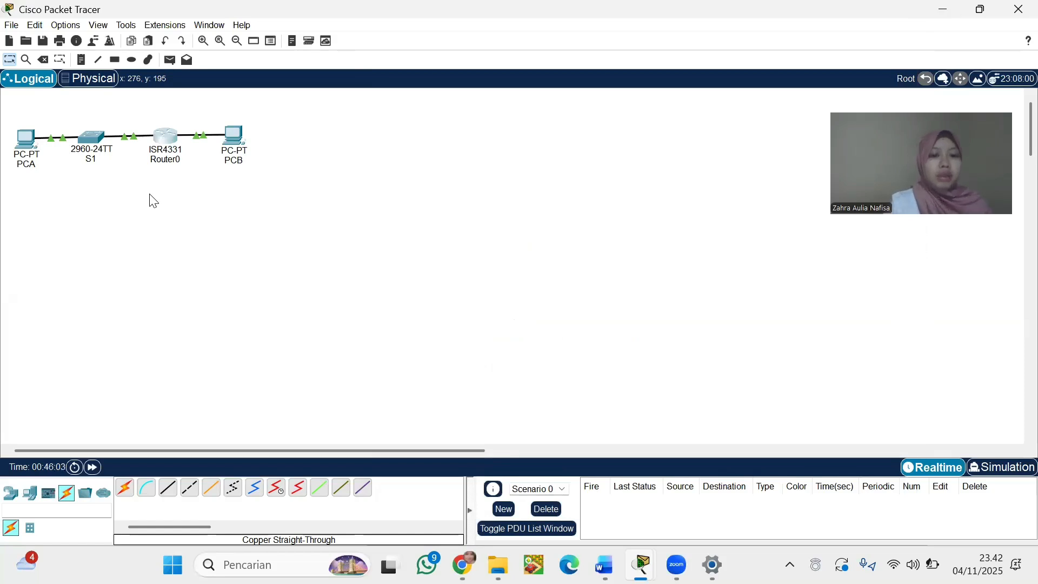
click(27, 153)
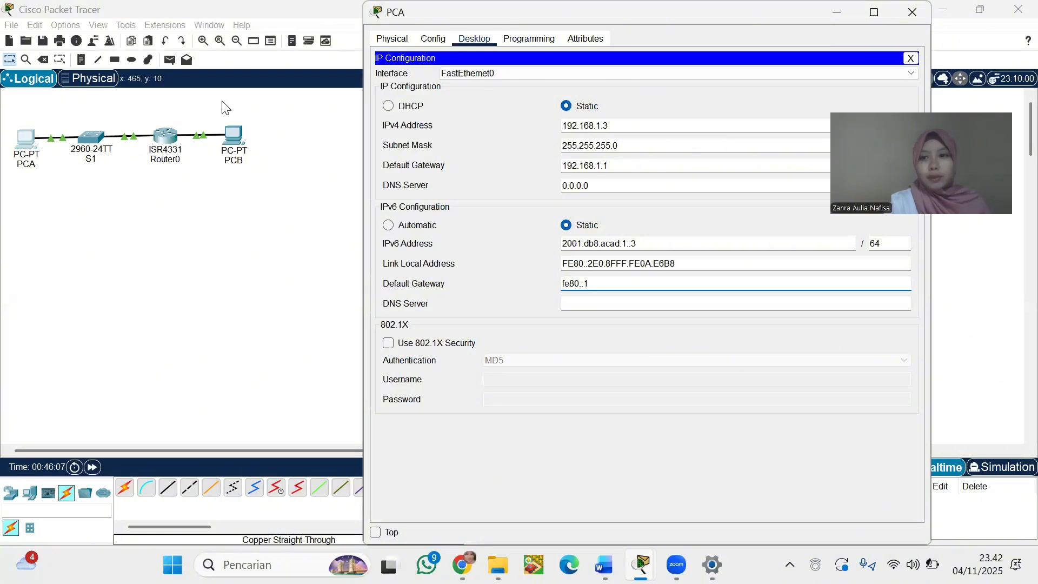
click(911, 59)
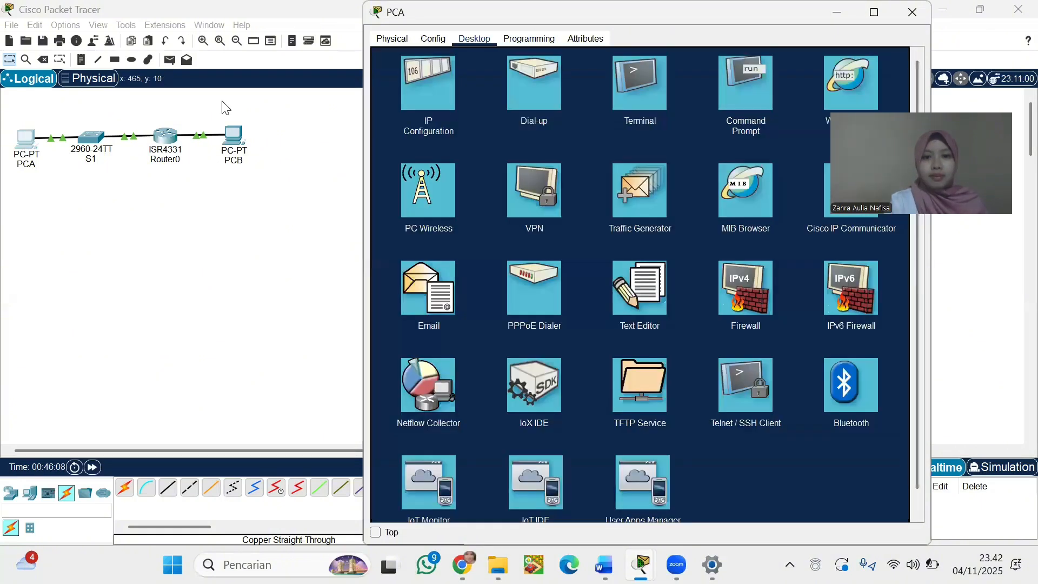
Ping 192.168.0.3 from PCA's Command Prompt, getting 3 of 4 replies back
click(747, 105)
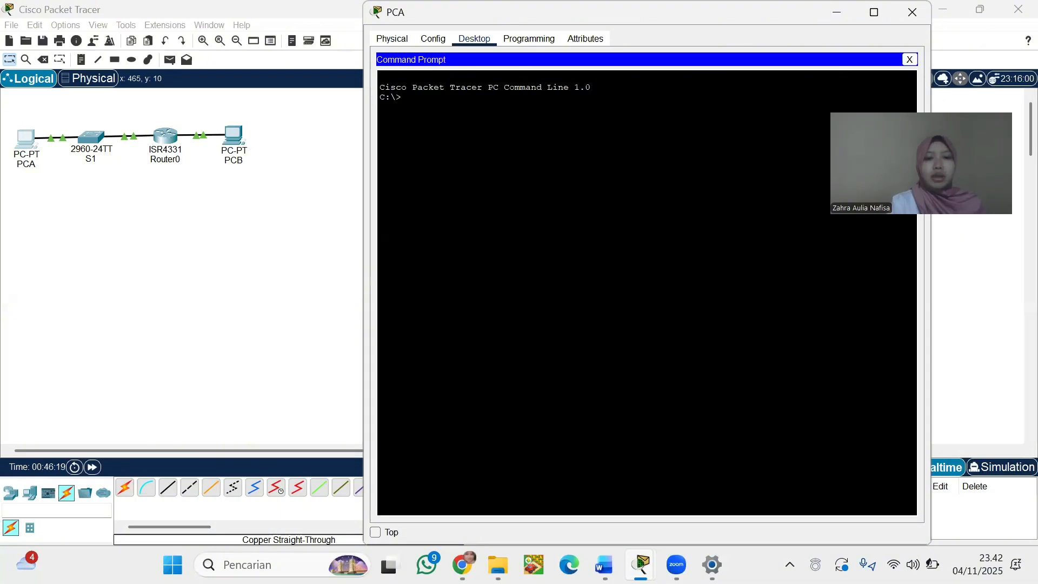
text(pin)
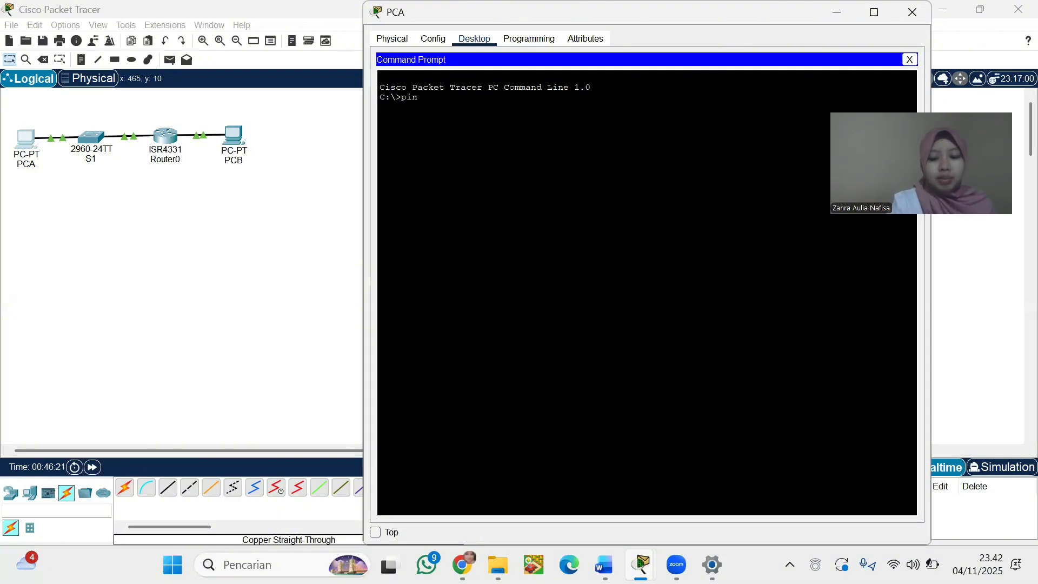
text(g 192.168)
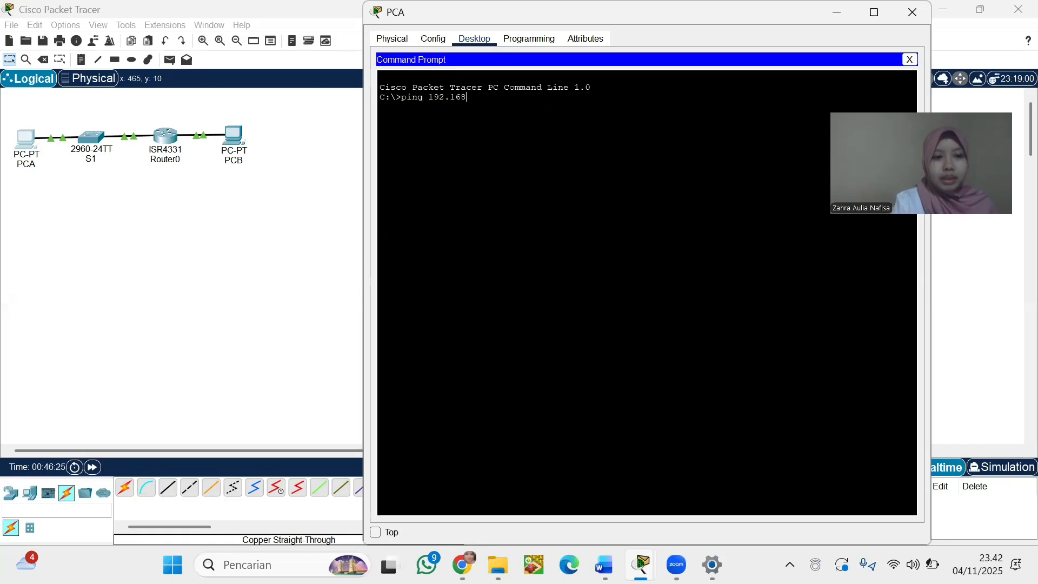
text(.0.3)
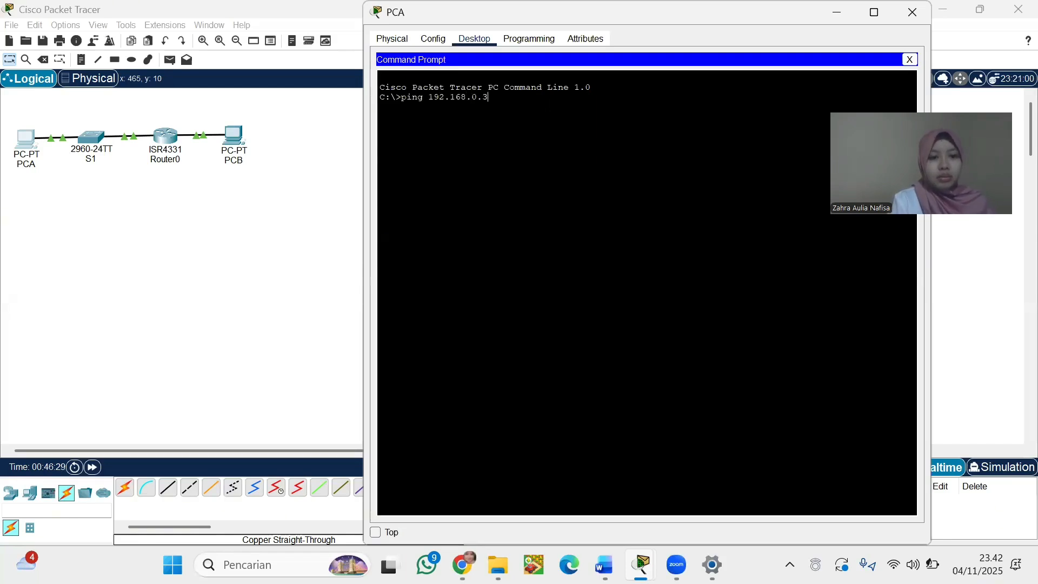
key(Return)
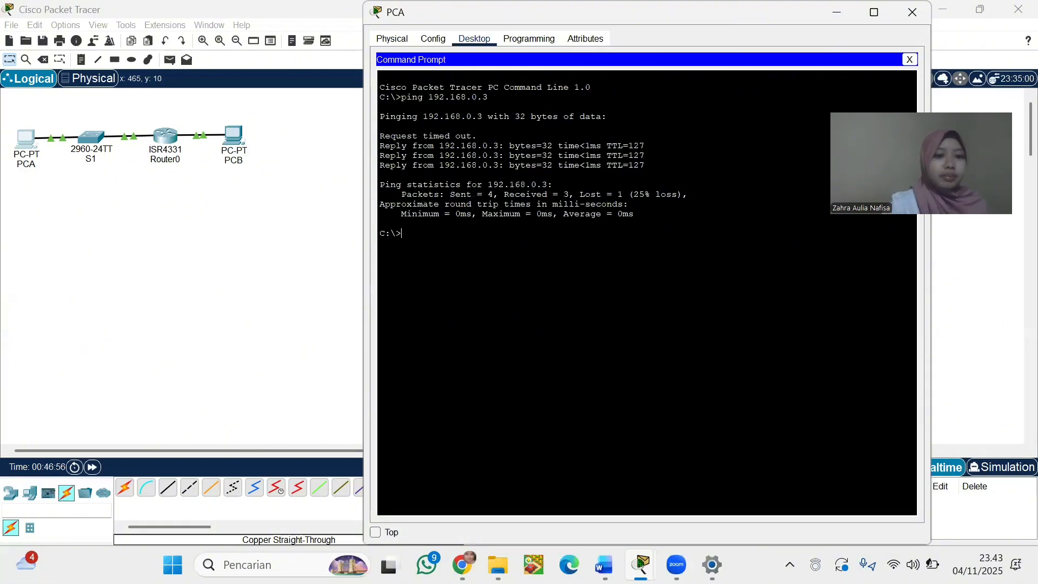
click(93, 145)
Open switch S1's CLI and enter privileged mode, then global configuration mode, with enable and config t
click(93, 144)
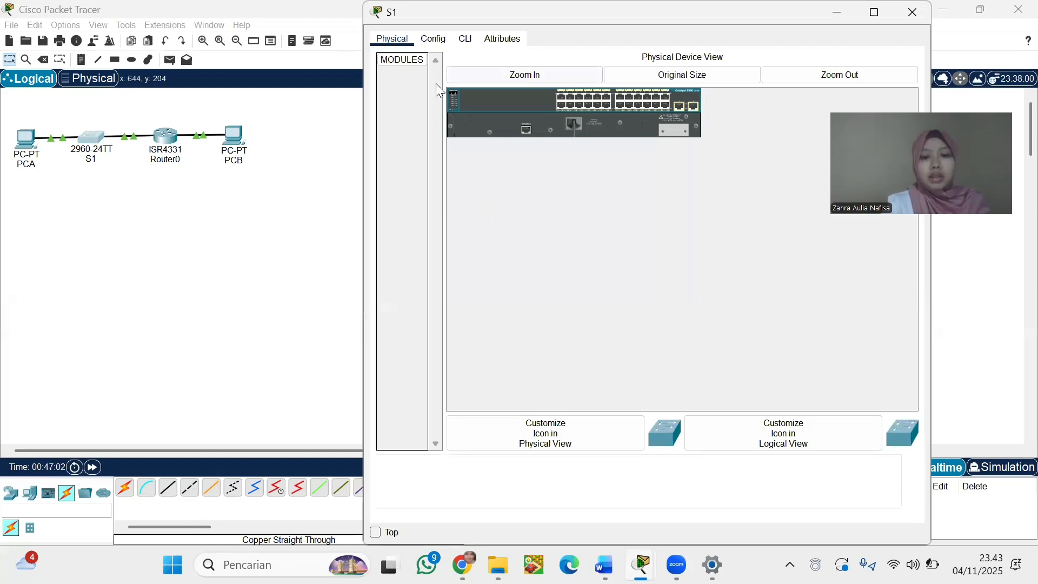
click(465, 39)
text(enabl)
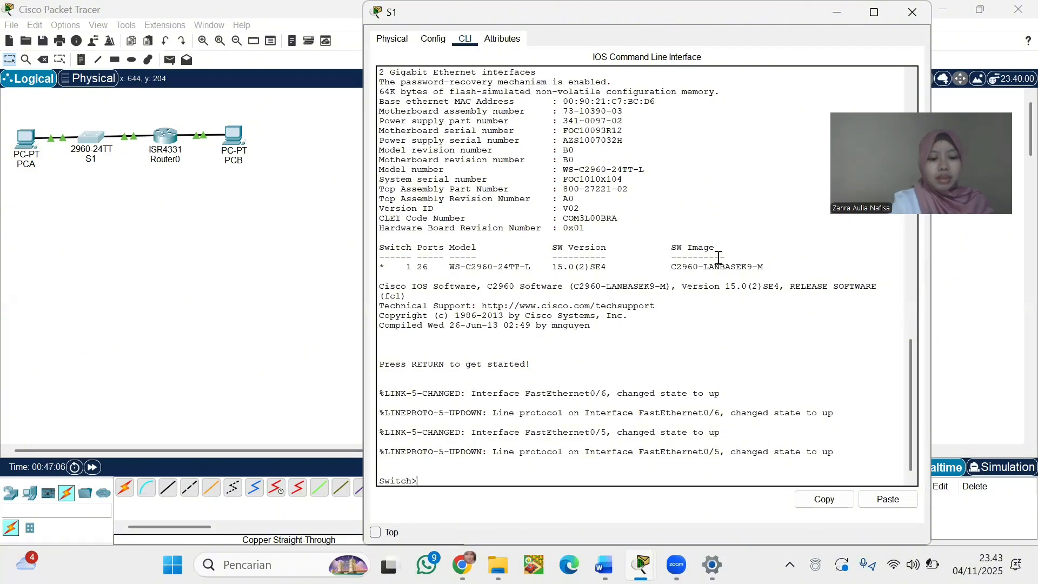
text(e)
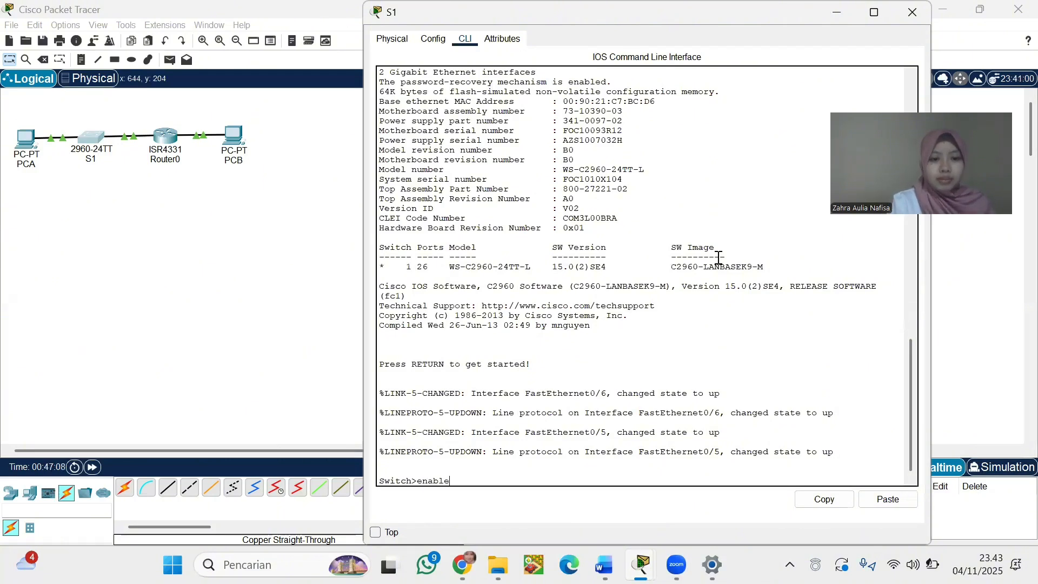
key(Return)
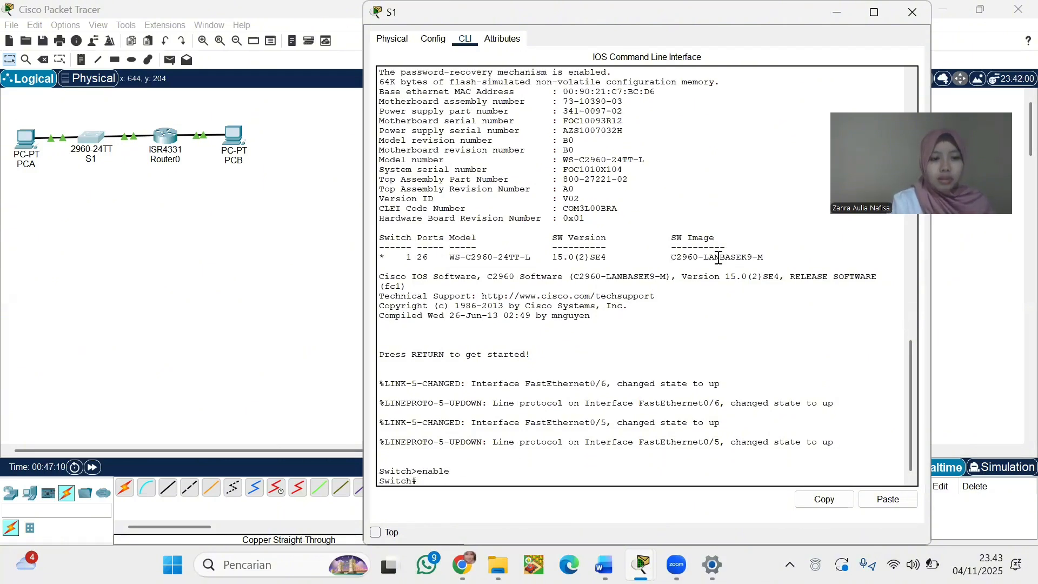
text(con)
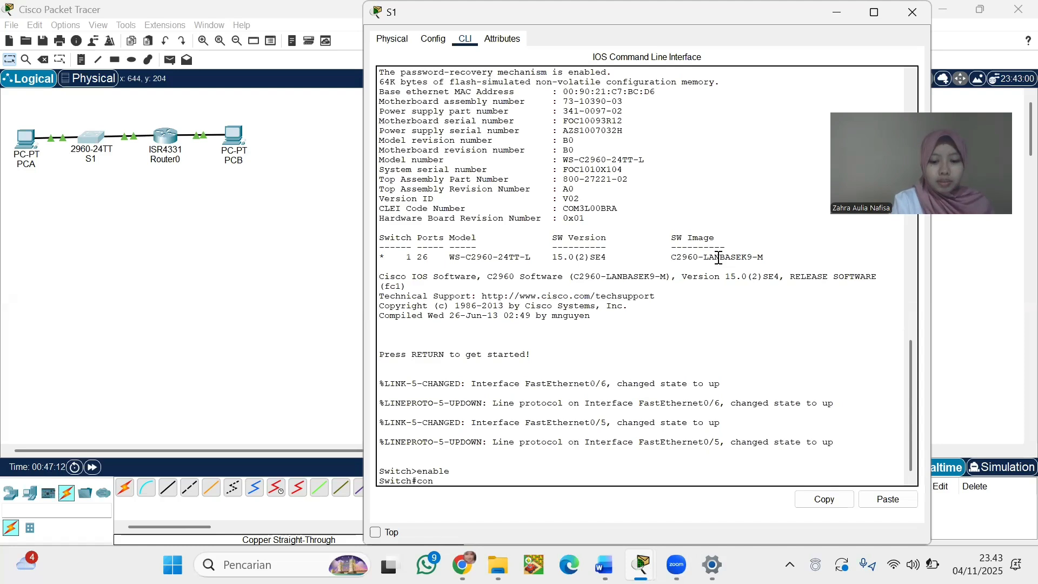
text(fig t)
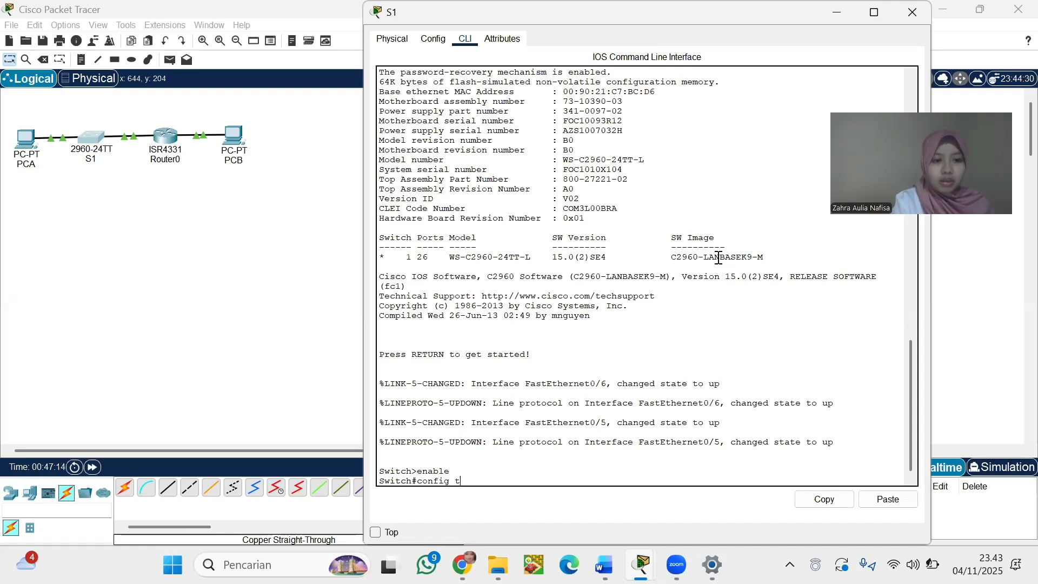
key(Return)
Set hostname S1, disable IP domain lookup, and begin entering 'interface vlan 1'
text(h(config)#h)
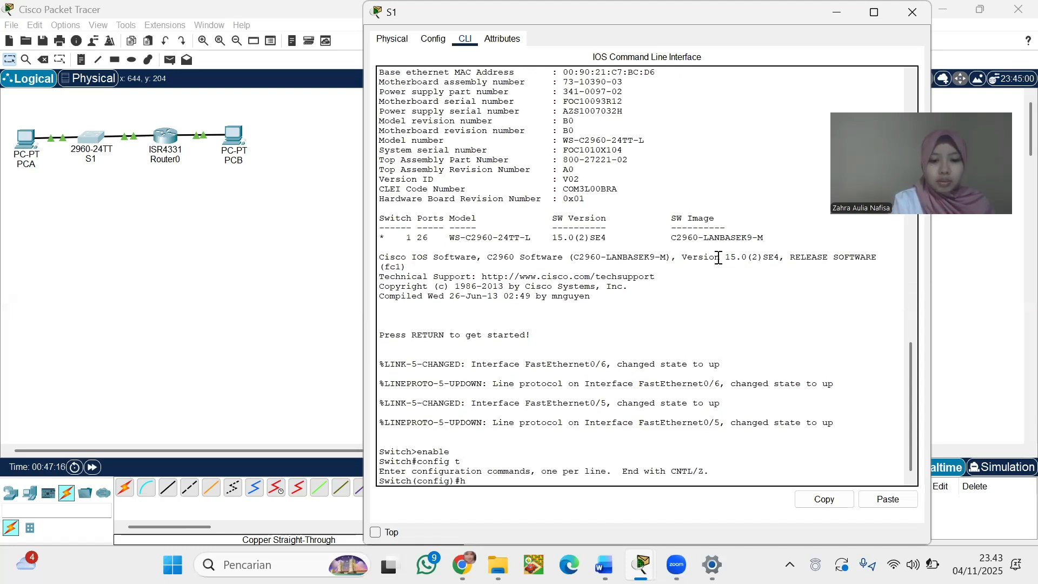
text(ost)
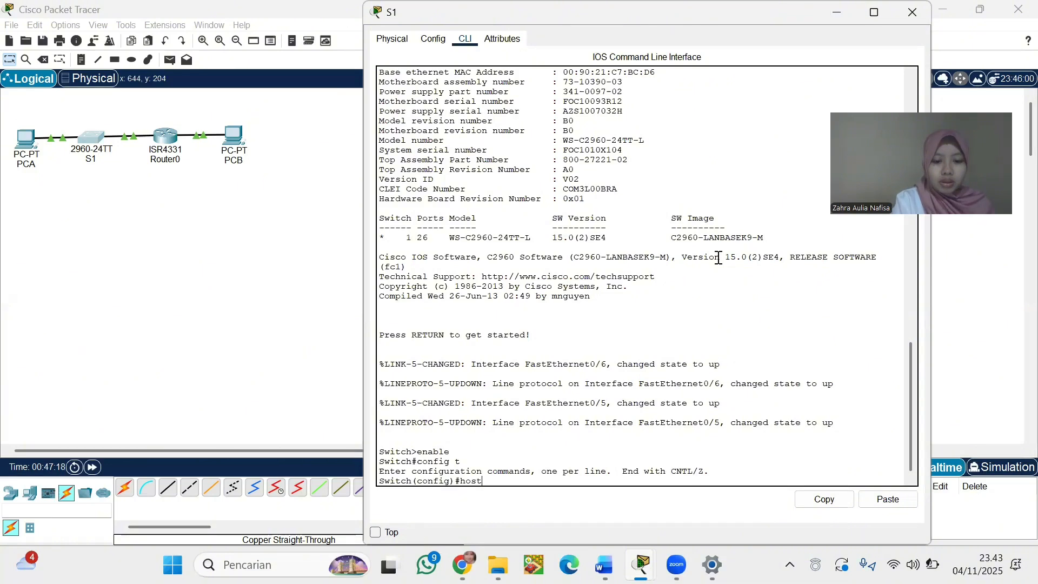
text(name S1)
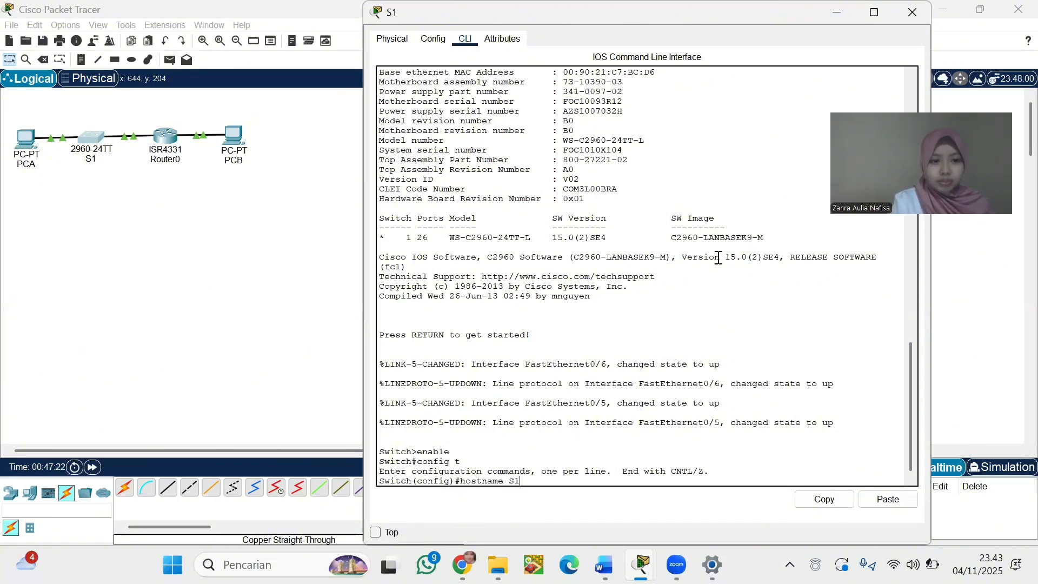
key(Return)
text(nfig)#no ip)
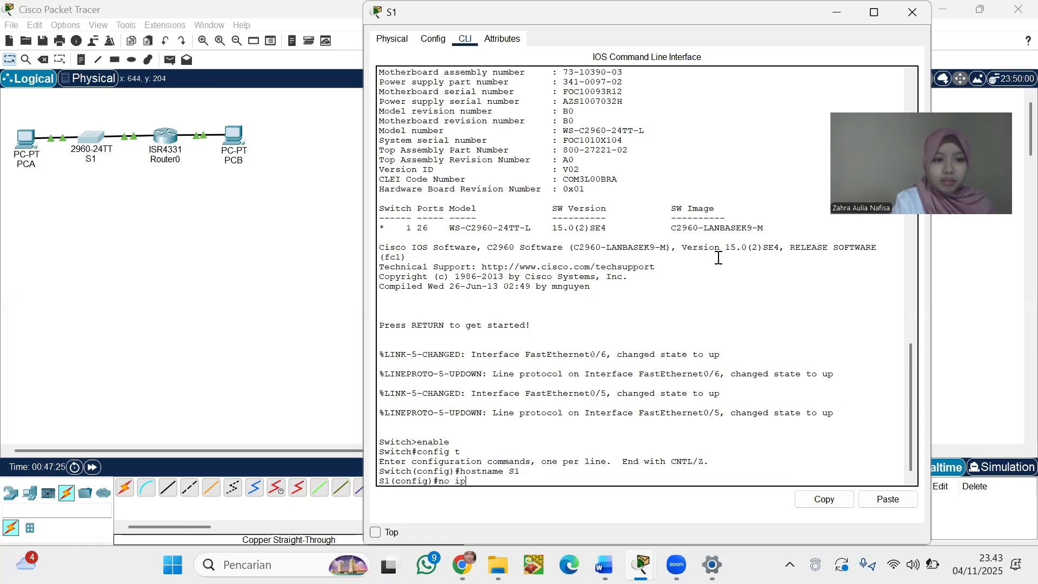
text( domain)
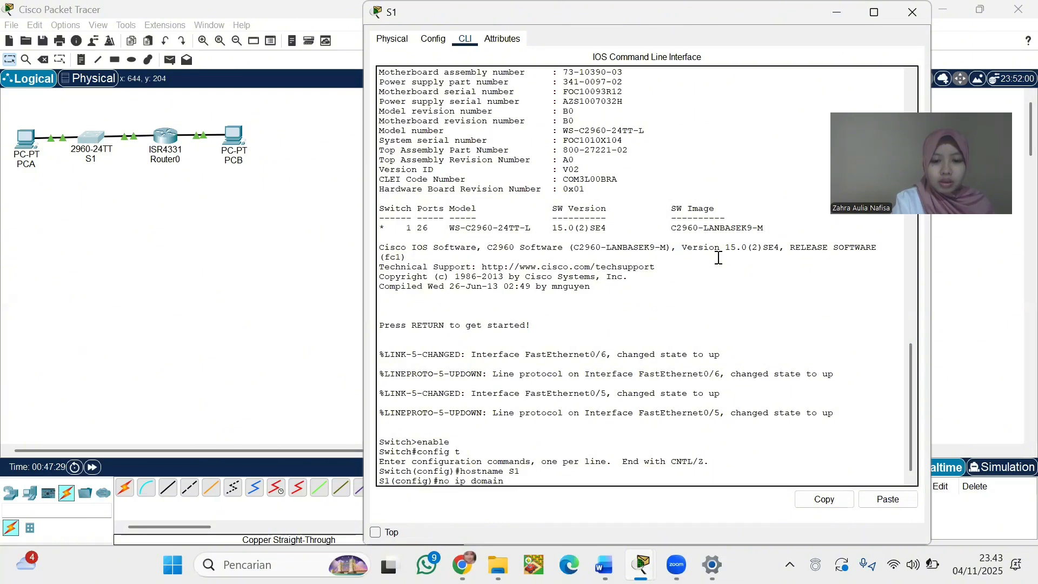
text(-lookup)
key(Return)
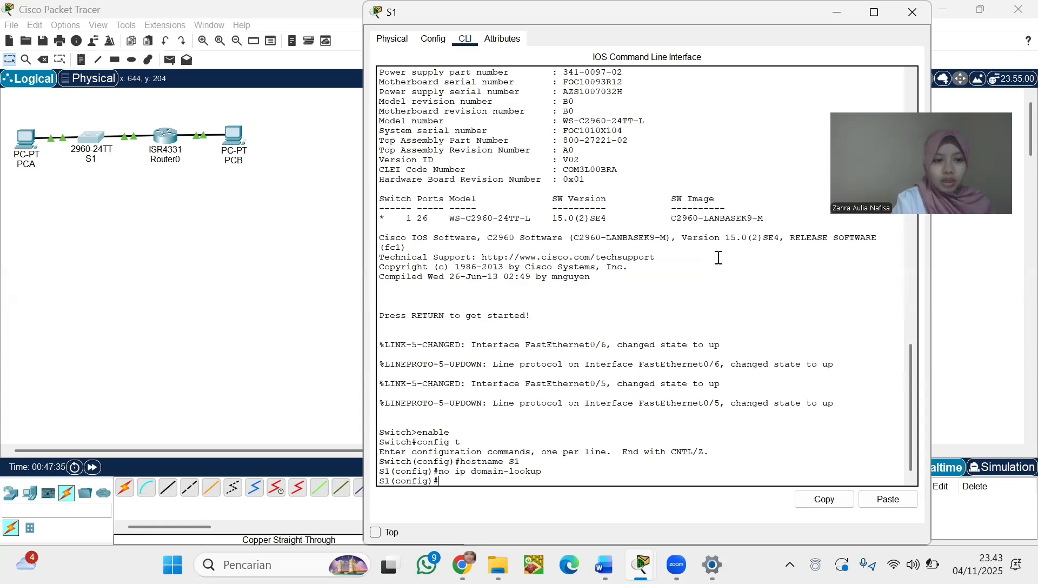
text(in)
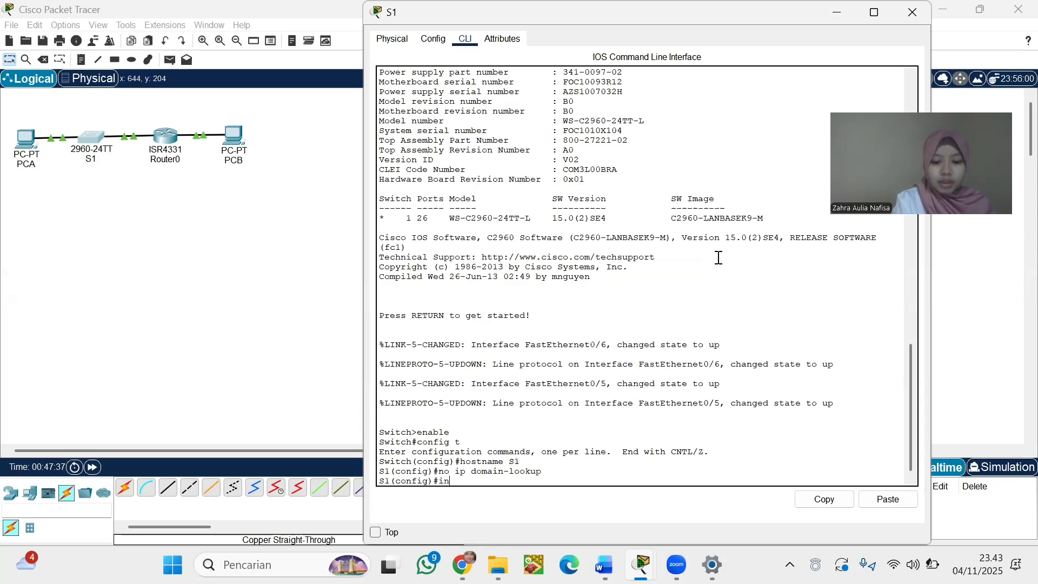
text(terface)
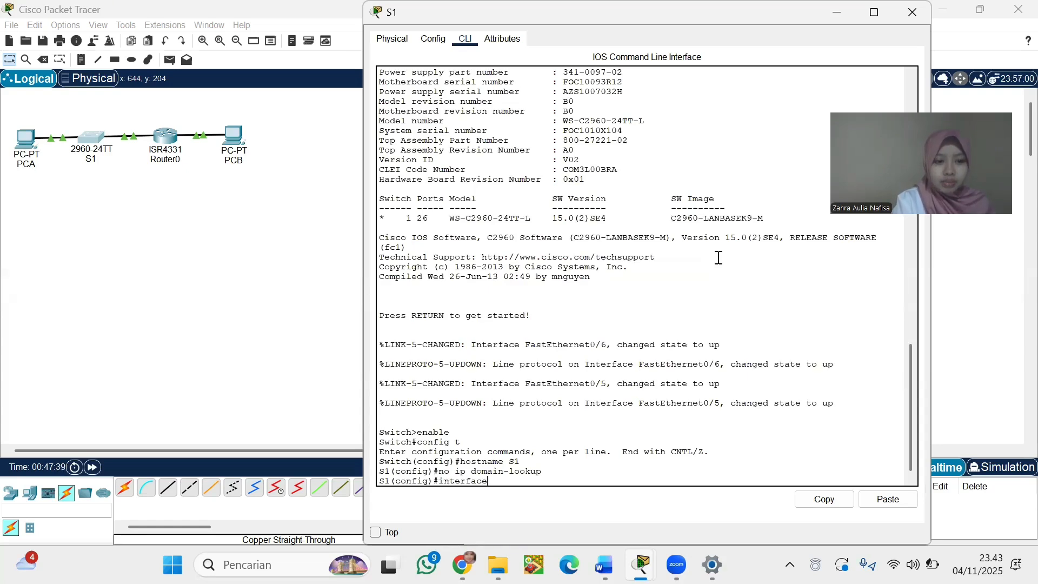
text(vlan 1)
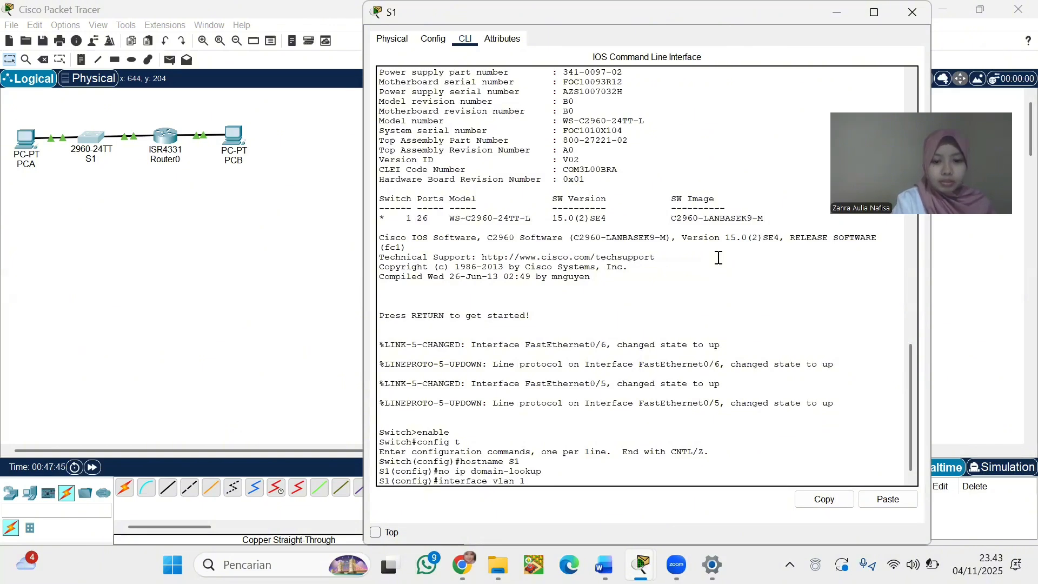
Assign VLAN 1 the address 192.168.1.2 255.255.255.0, enable it with no shutdown, and exit
key(Return)
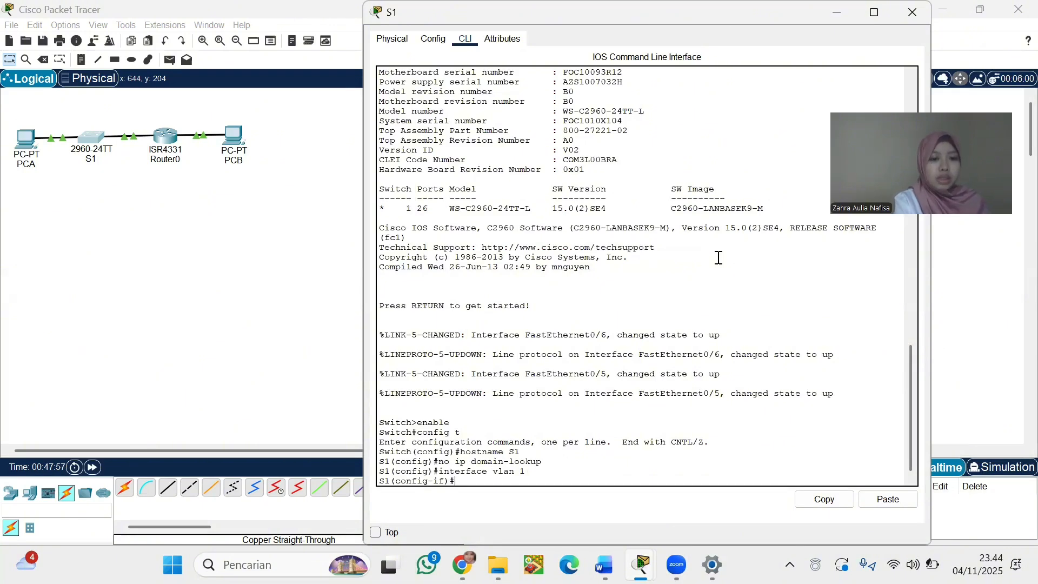
text(ip)
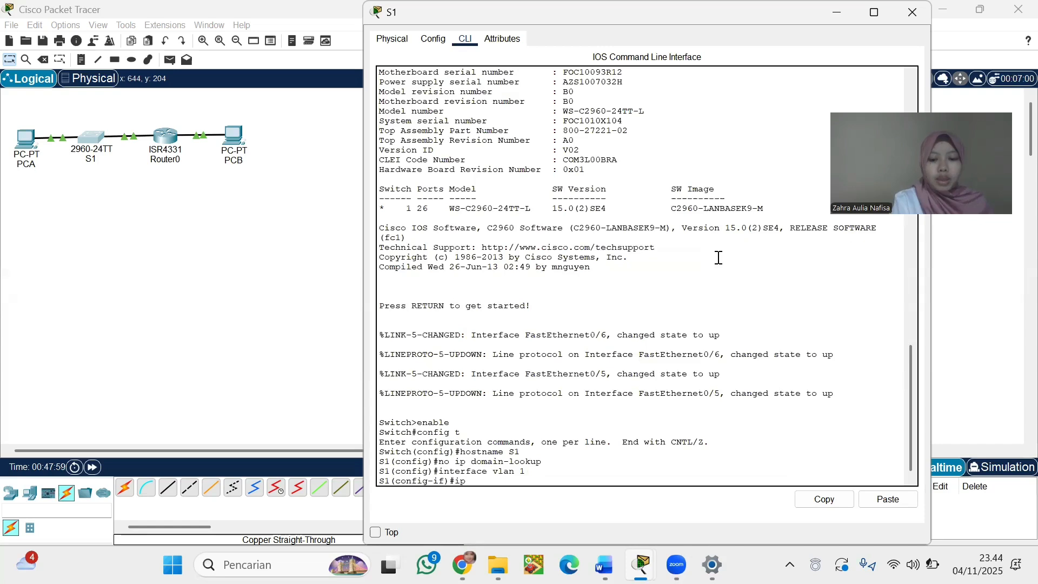
text( address)
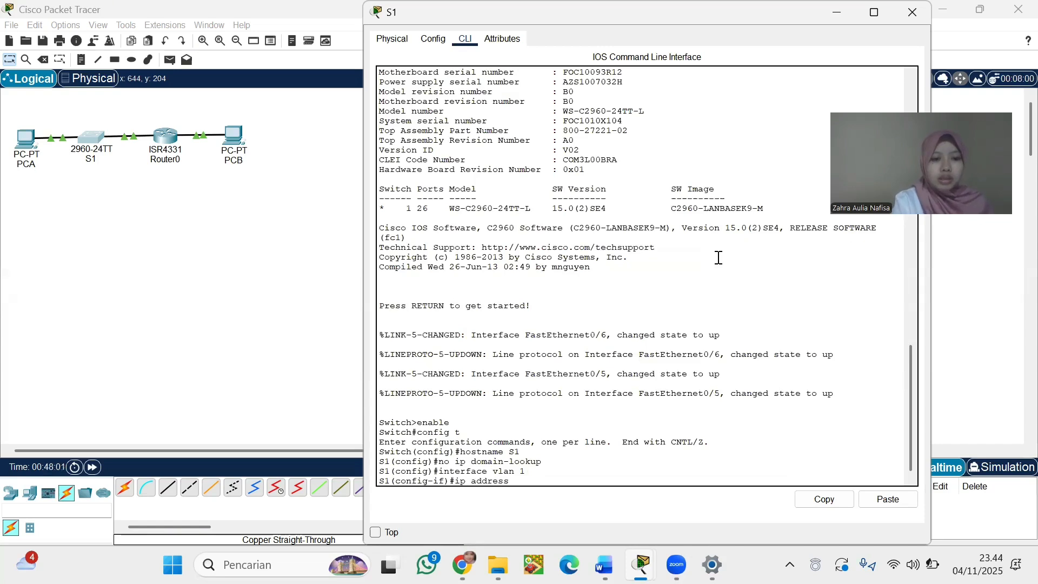
text( 192.168)
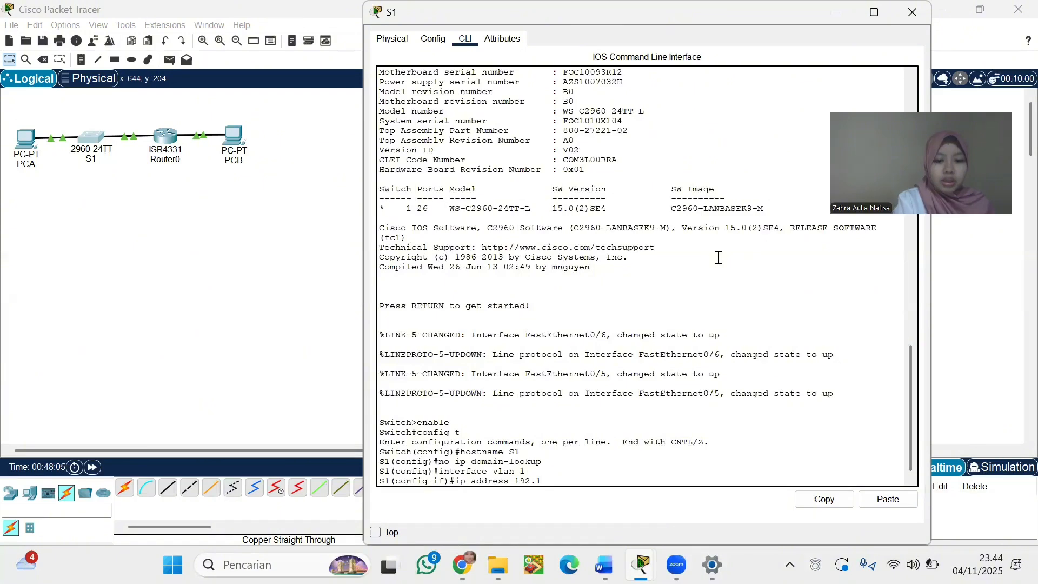
text(.1.2 255.2)
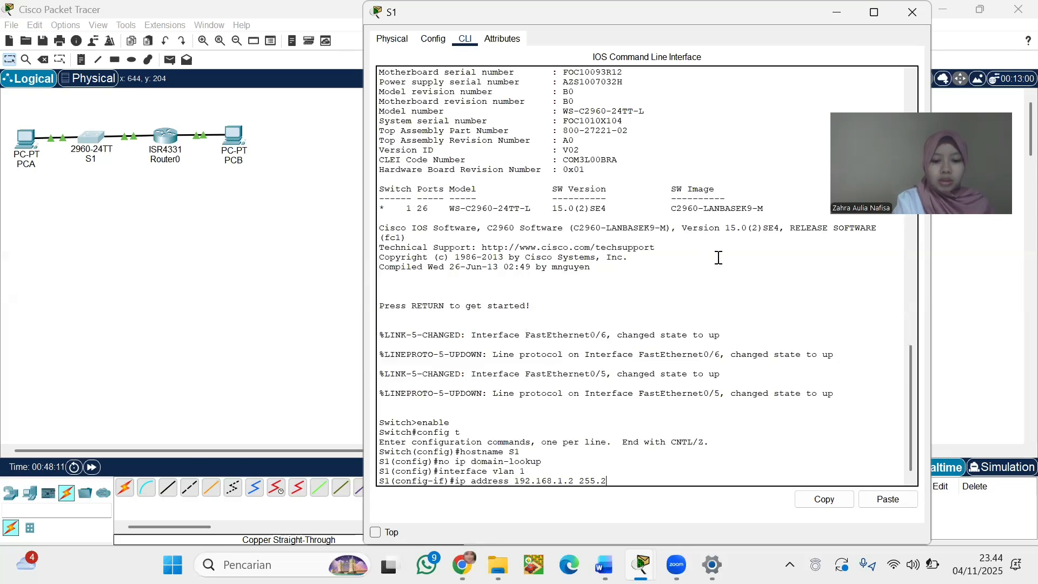
text(55.255.0)
key(Return)
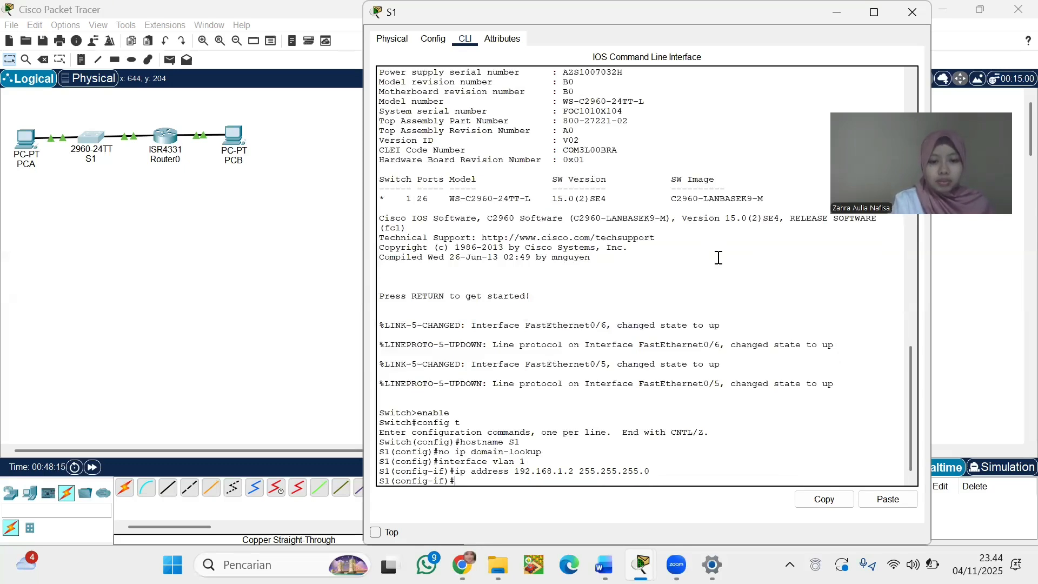
text(no shutdown)
key(Return)
key(Return)
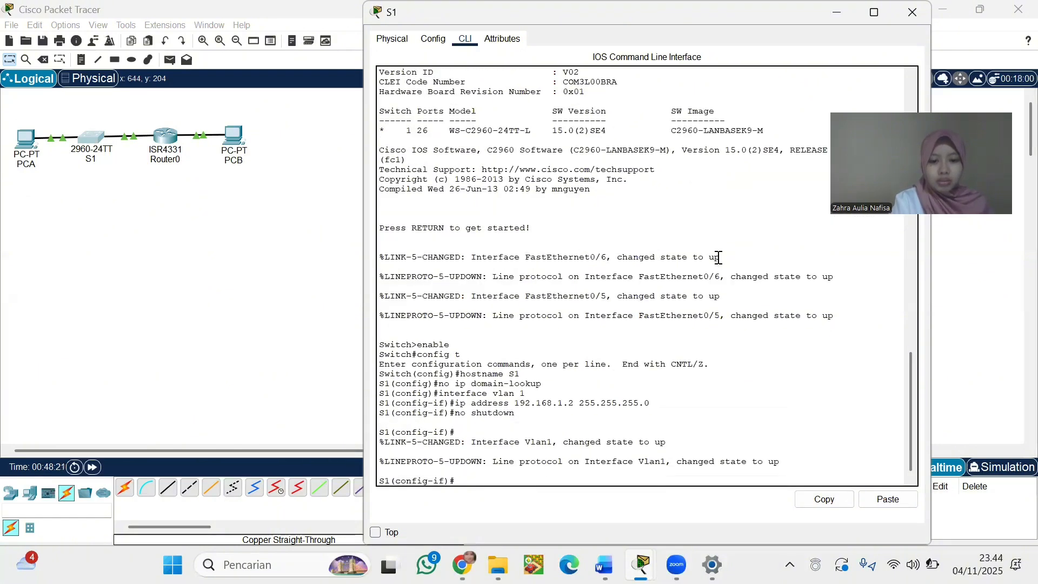
text(exit)
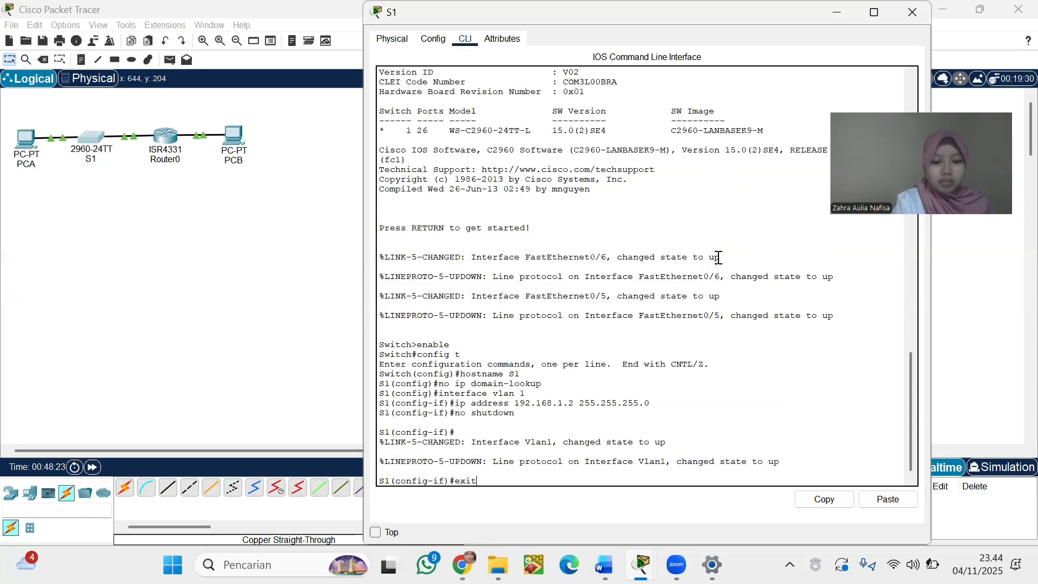
key(Return)
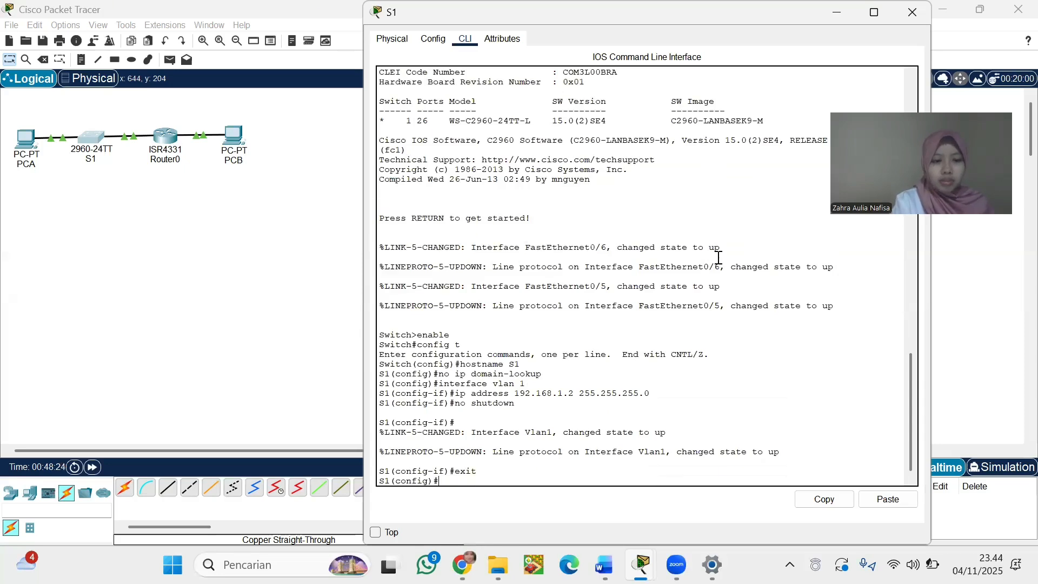
Set ip default-gateway 192.168.1.1 on S1 and exit to the S1# prompt
text(ip )
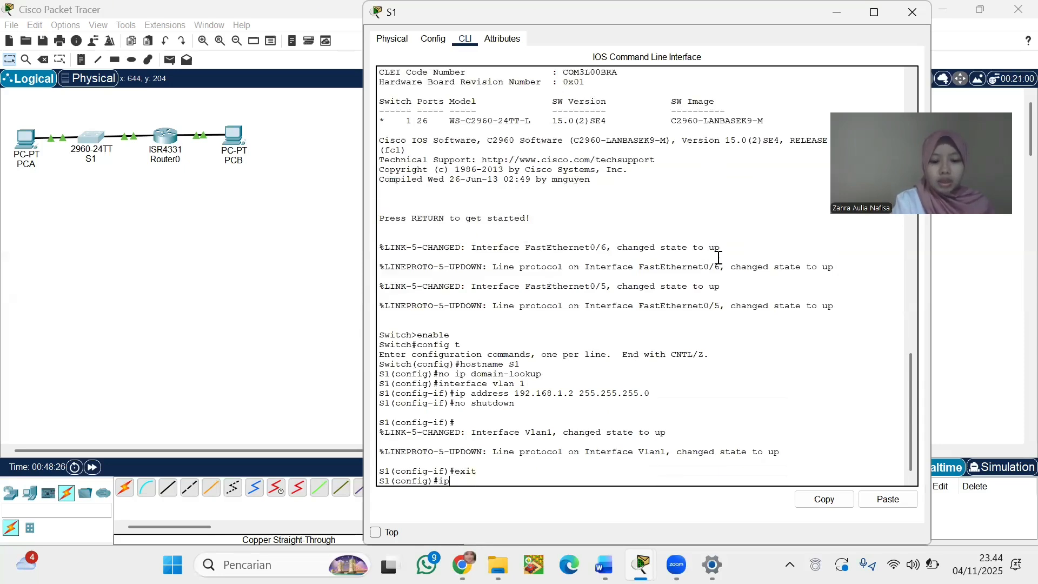
text(de)
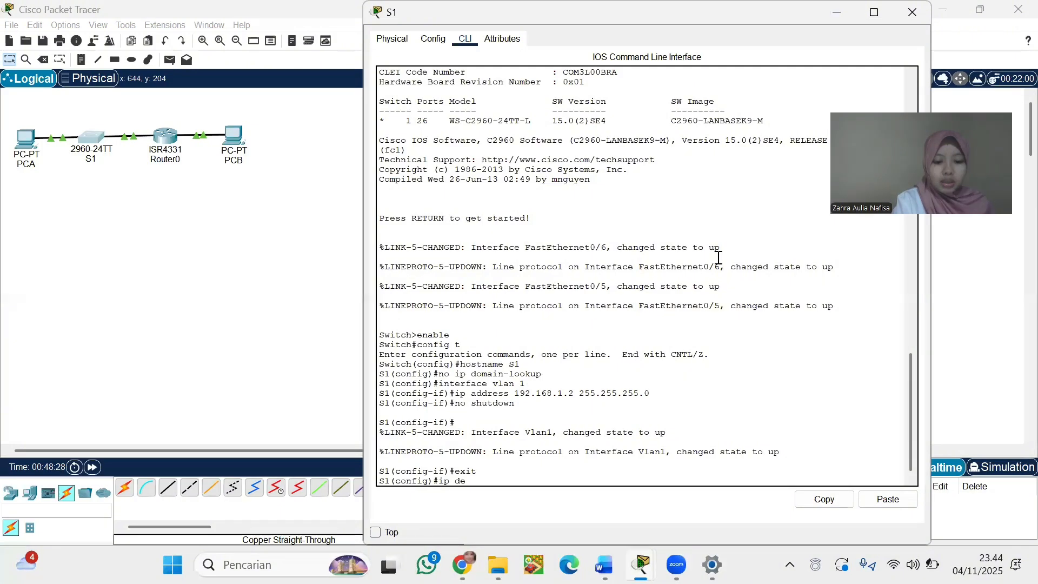
text(fault-gate)
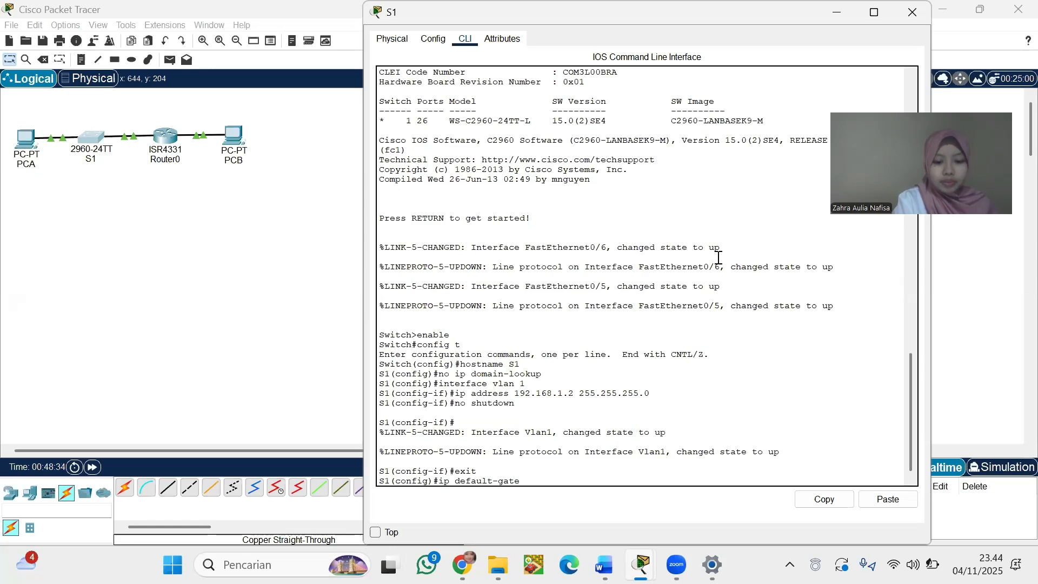
text(way 192.168)
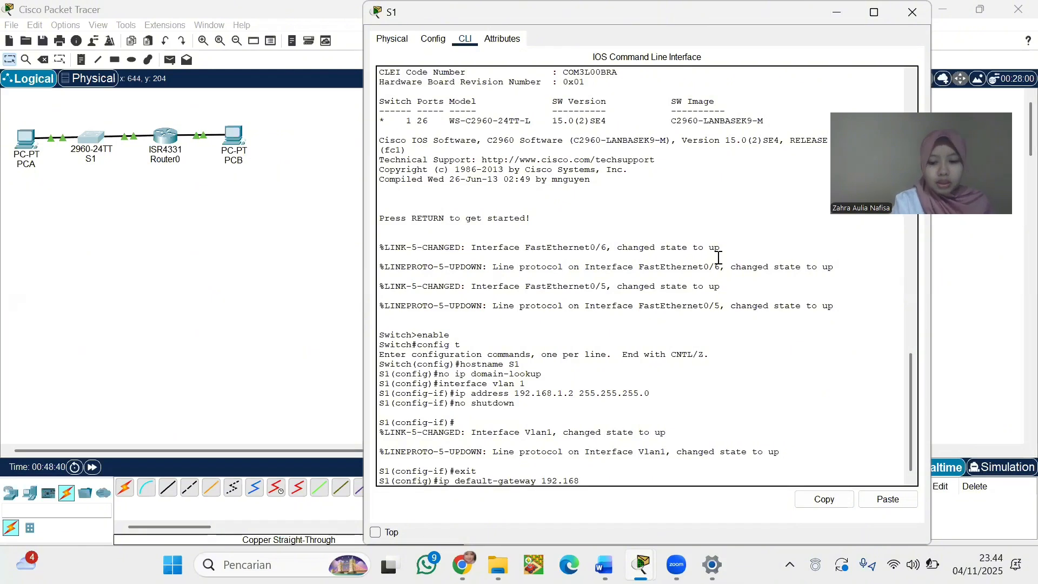
text(.1.1)
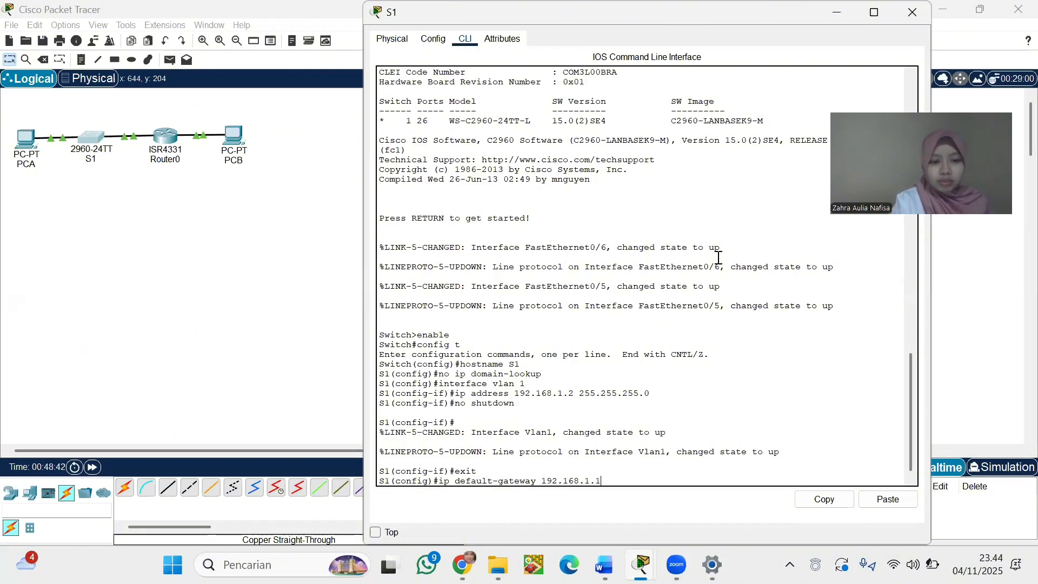
key(Return)
text(exit)
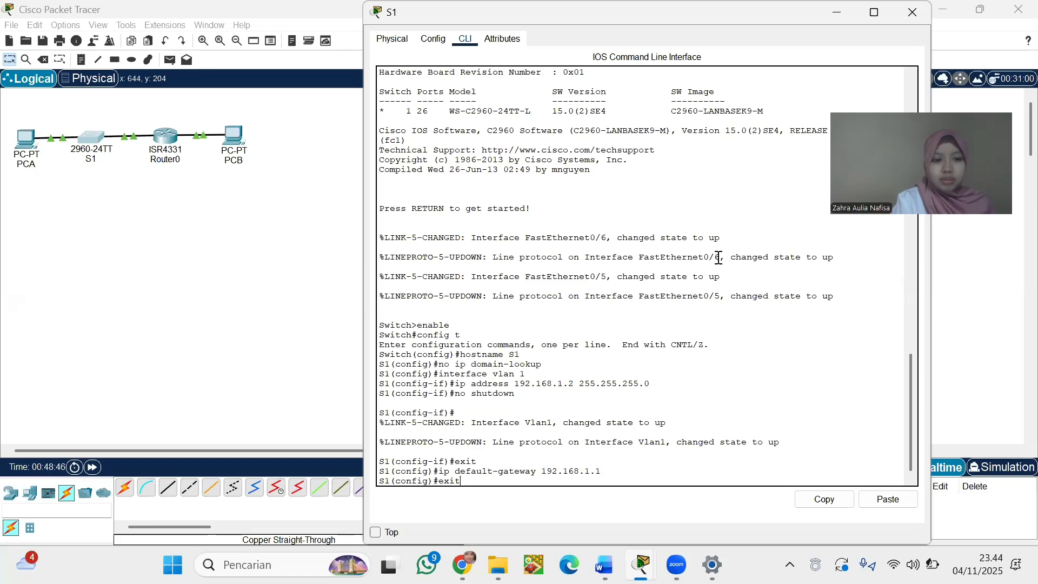
key(Return)
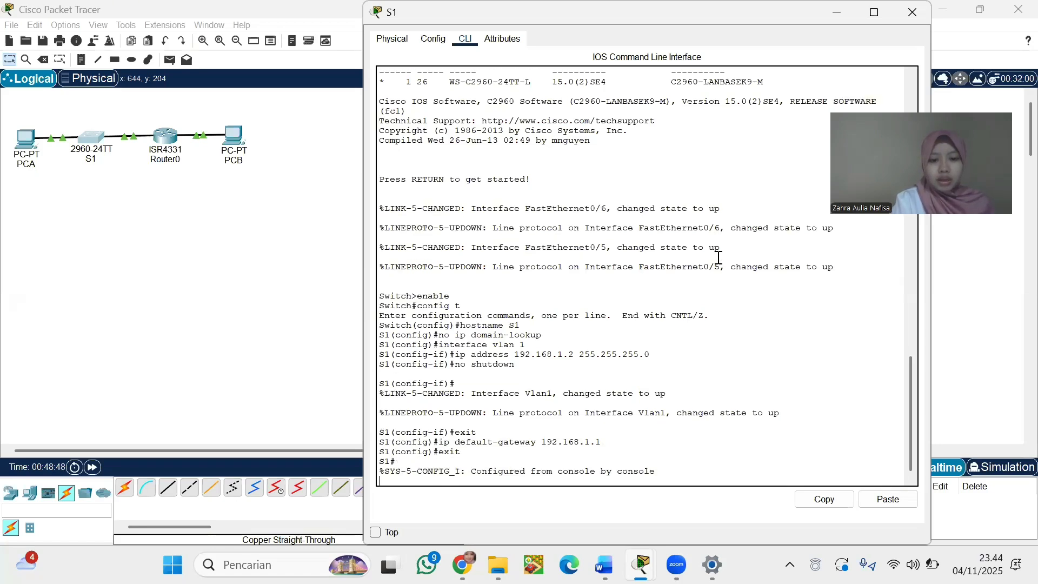
Open PCB, close its IP Configuration panel, and launch its Command Prompt
click(234, 137)
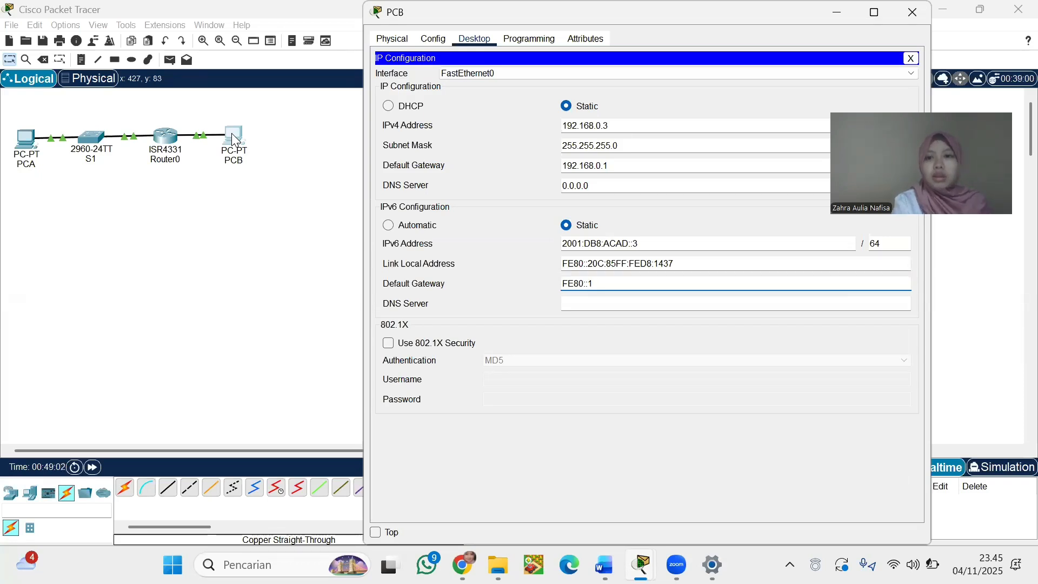
click(883, 84)
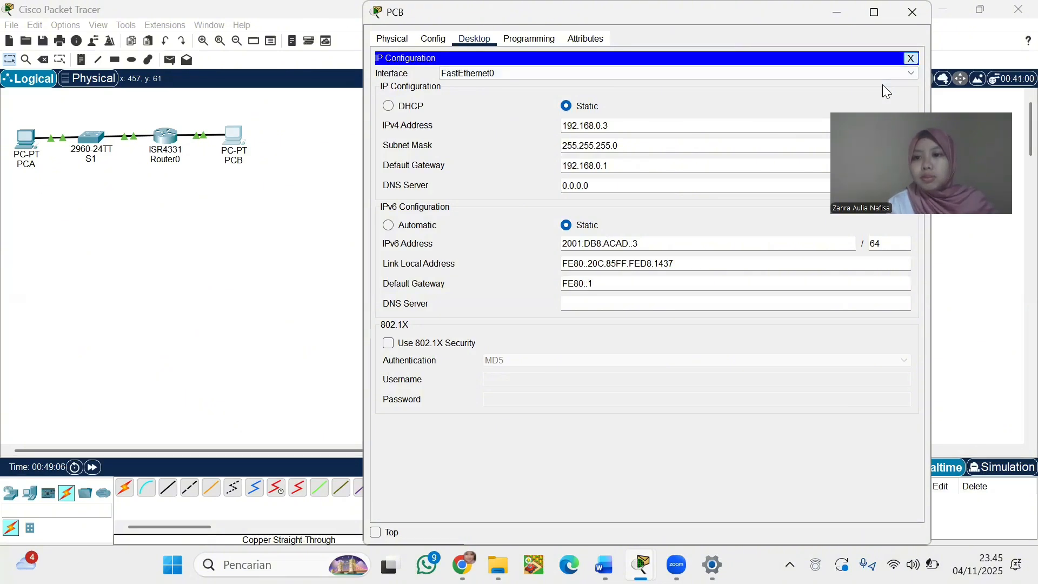
click(910, 58)
click(746, 104)
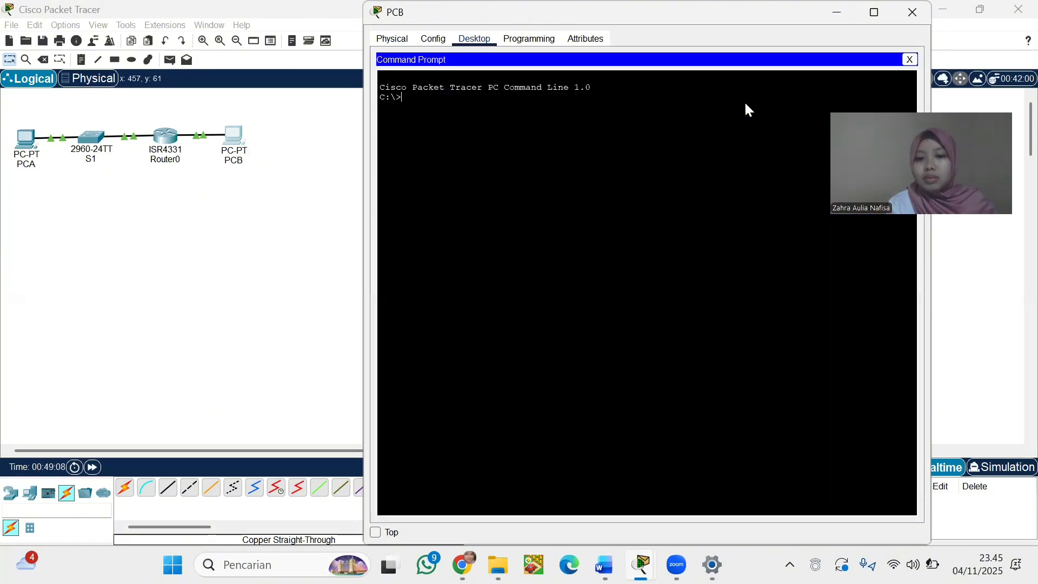
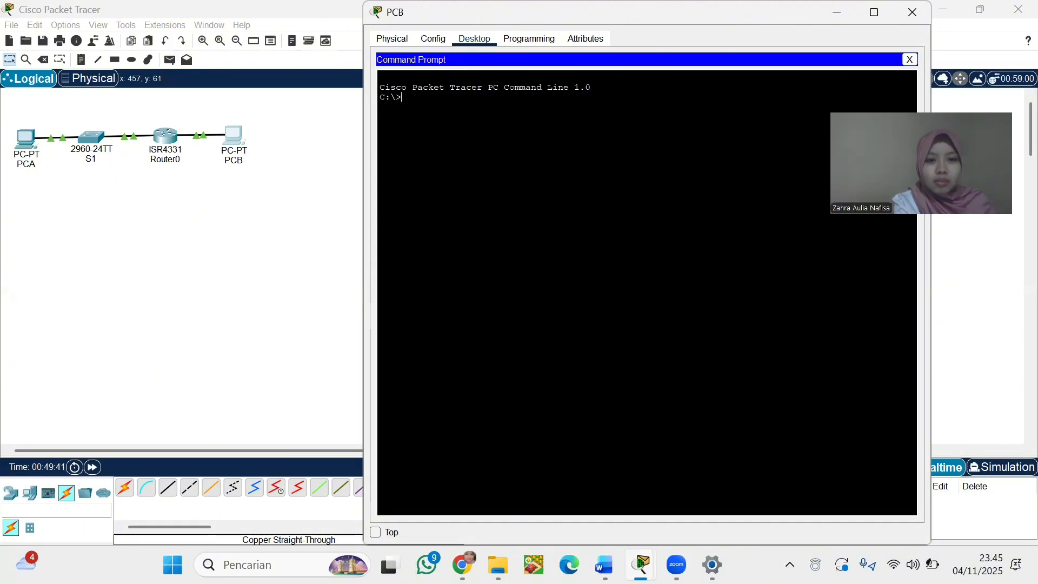
Bring the main workspace in front of PCB's Command Prompt so the PCA–S1–Router0–PCB topology shows
click(196, 248)
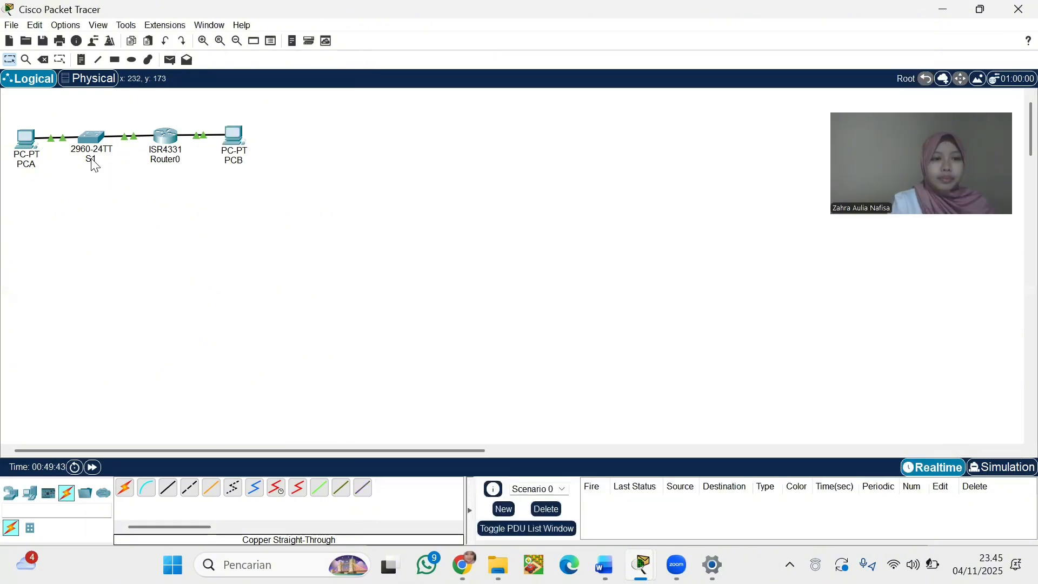
Ping 192.168.0.3 from S1's CLI, getting 80 percent (4/5) success, then close S1's window
click(91, 138)
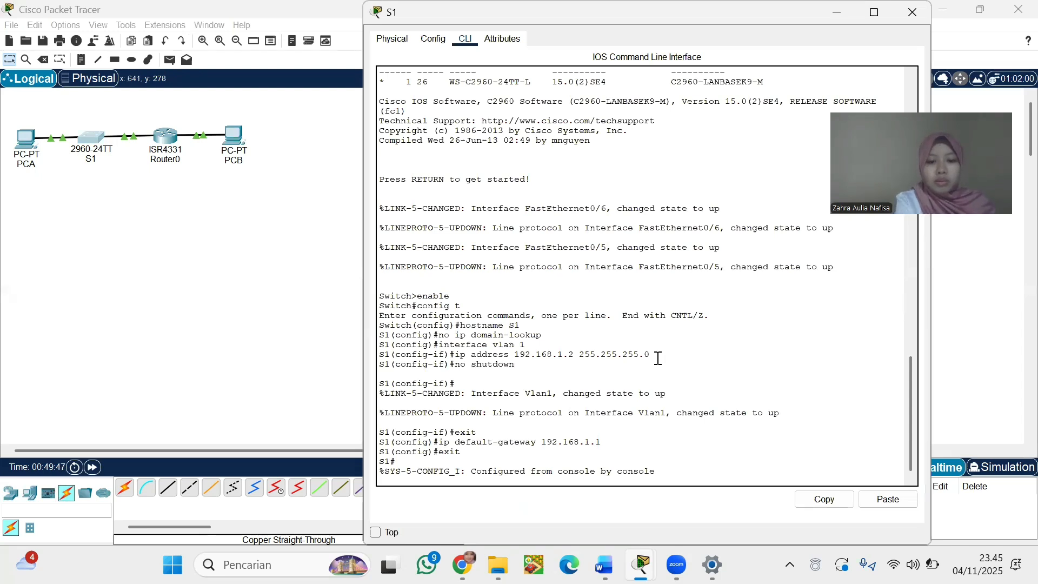
key(Return)
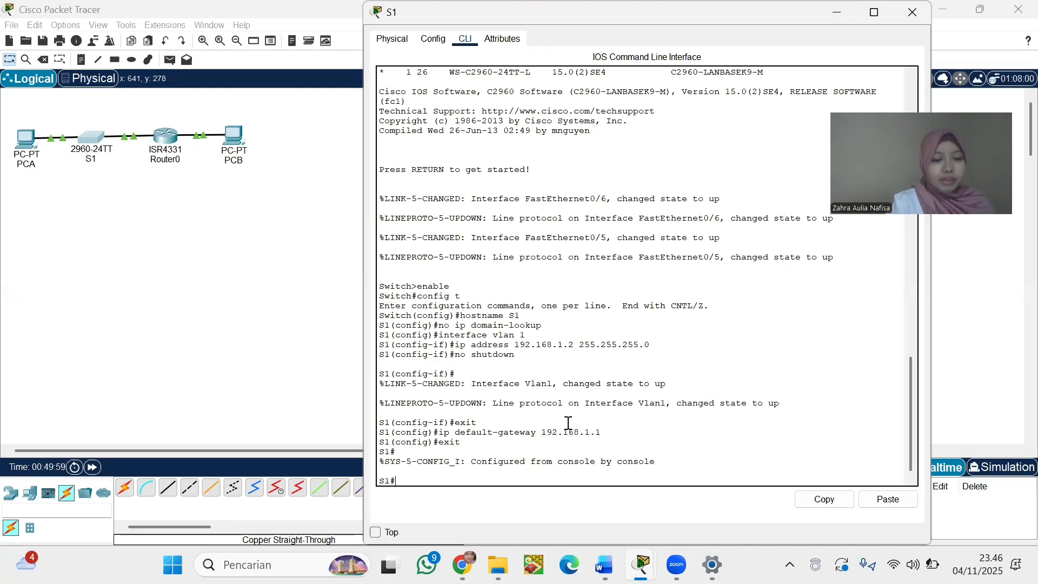
text(pin)
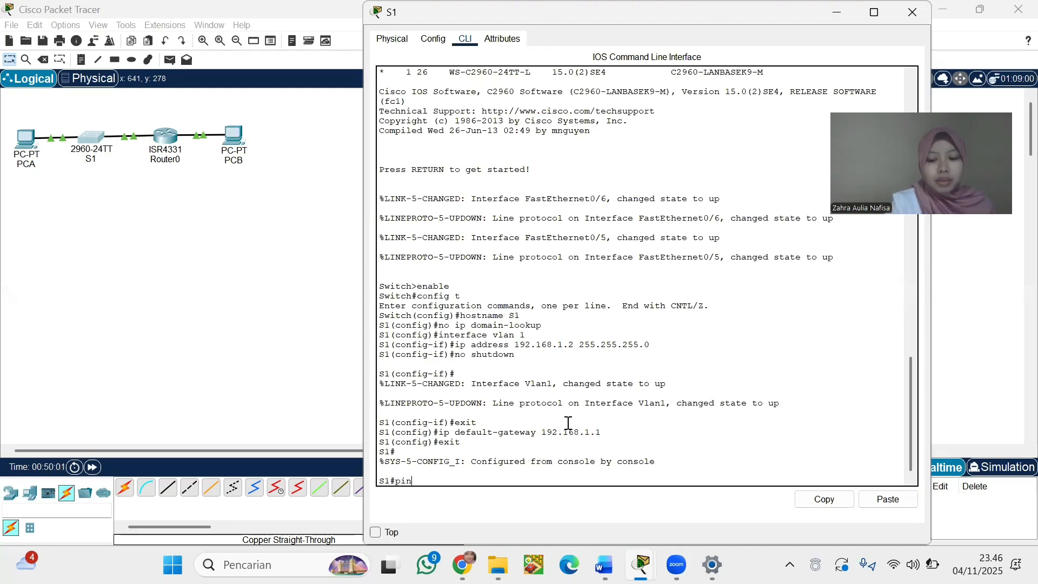
text(g 192)
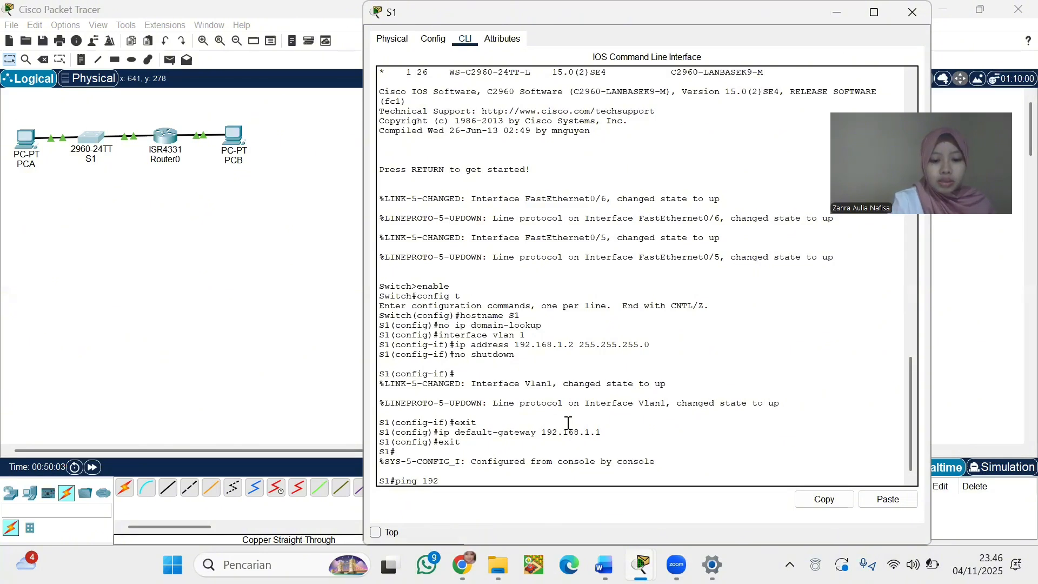
text(.1)
text(6)
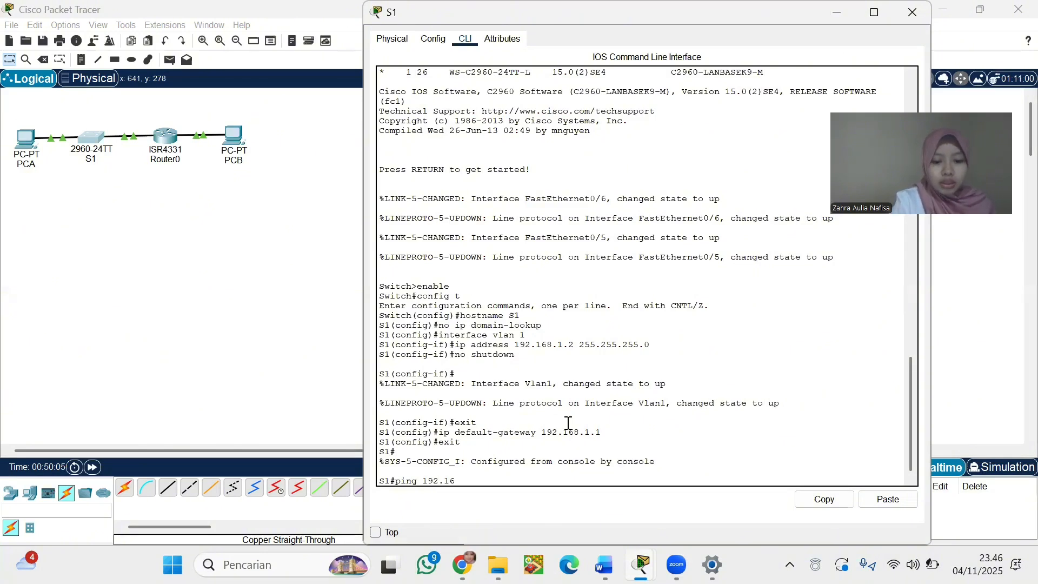
text(8.0.3)
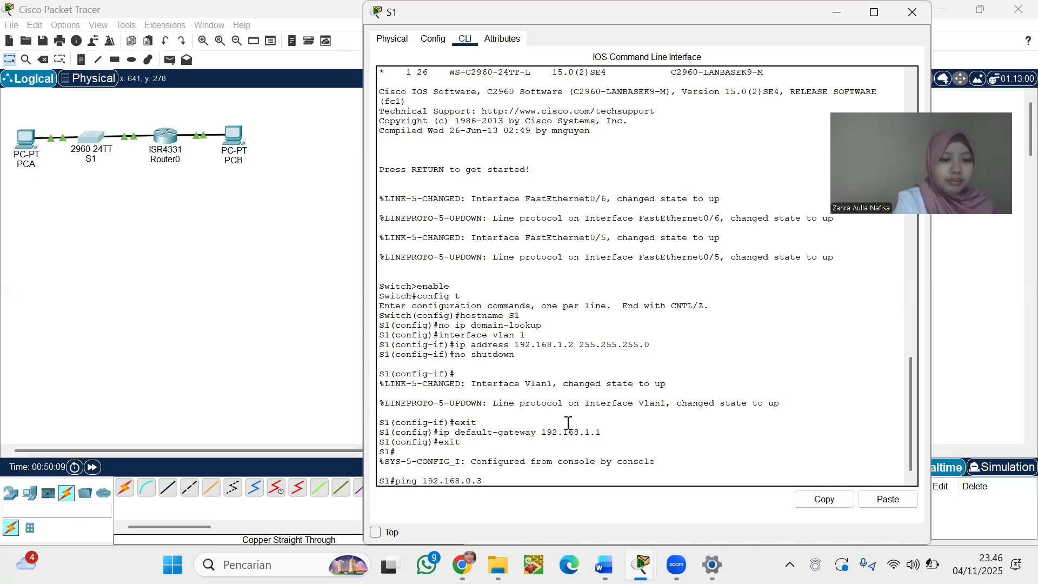
key(Return)
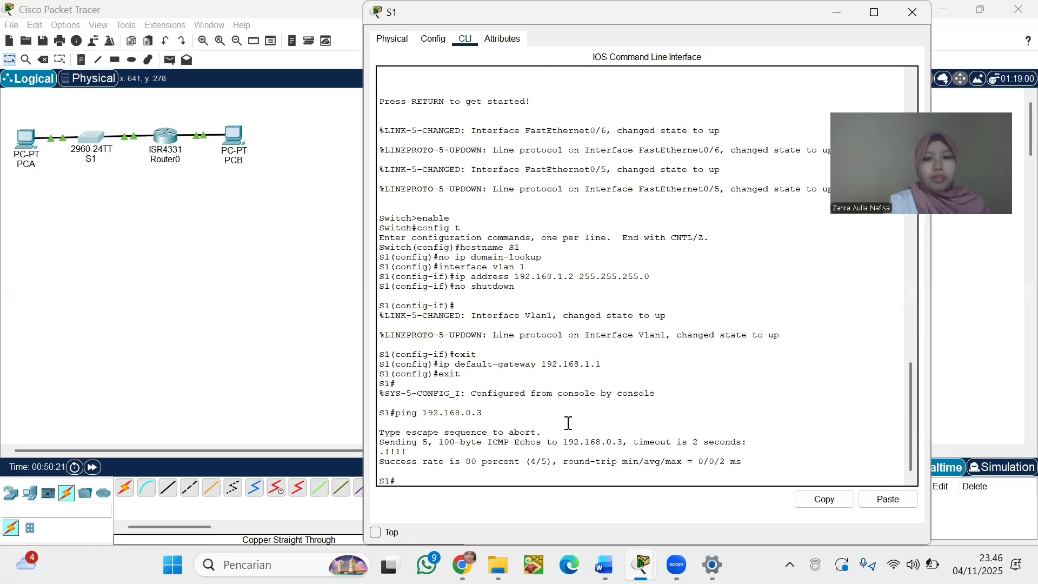
click(912, 12)
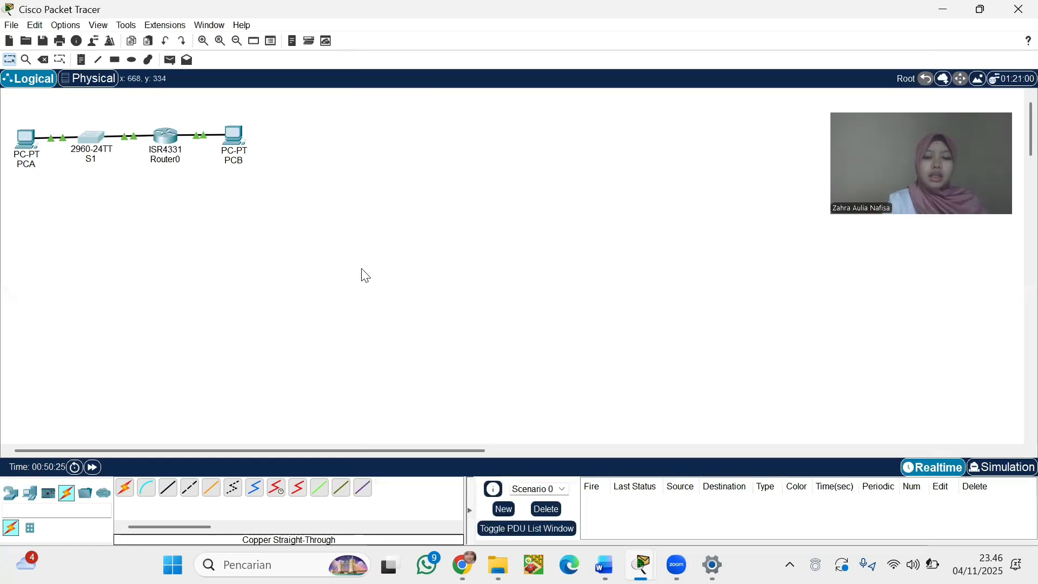
Run show ip route in Router0's CLI after clearing stray characters, showing 192.168.0.0/24 and 192.168.1.0/24 connected
click(166, 140)
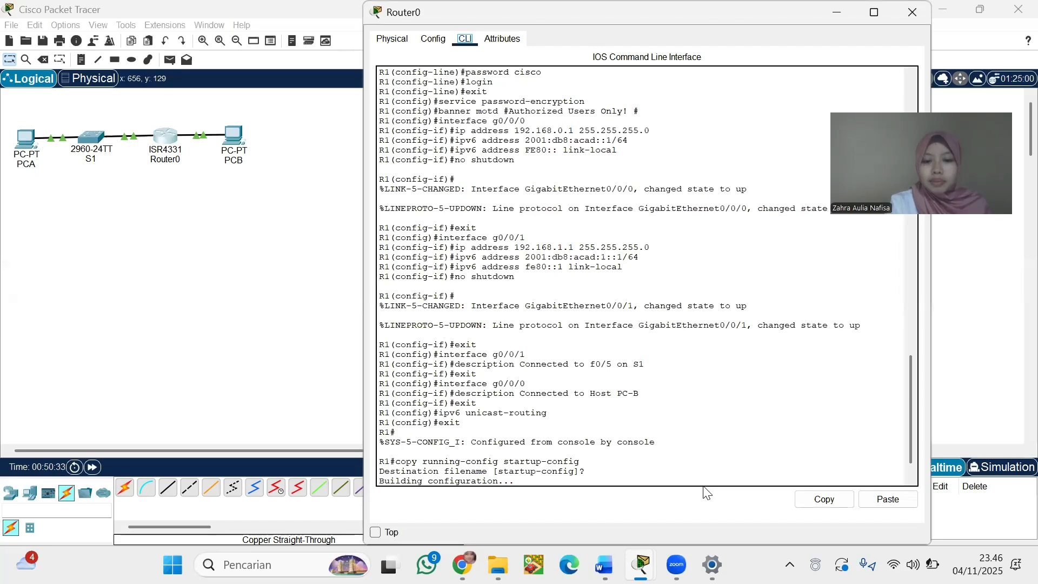
click(682, 479)
key(Return)
text(s)
key(XF86AudioRaiseVolume)
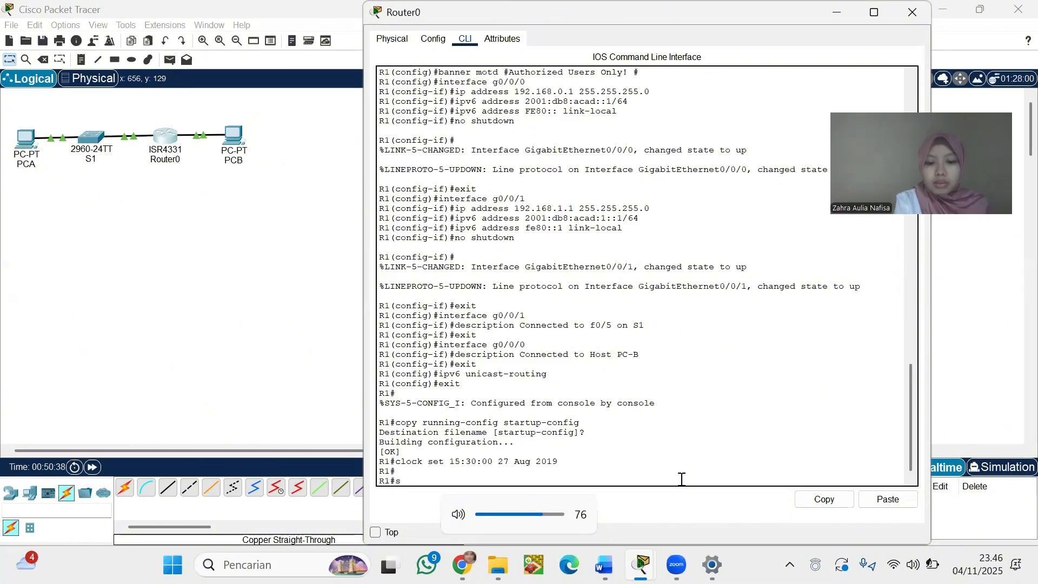
text(4)
key(XF86MonBrightnessDown)
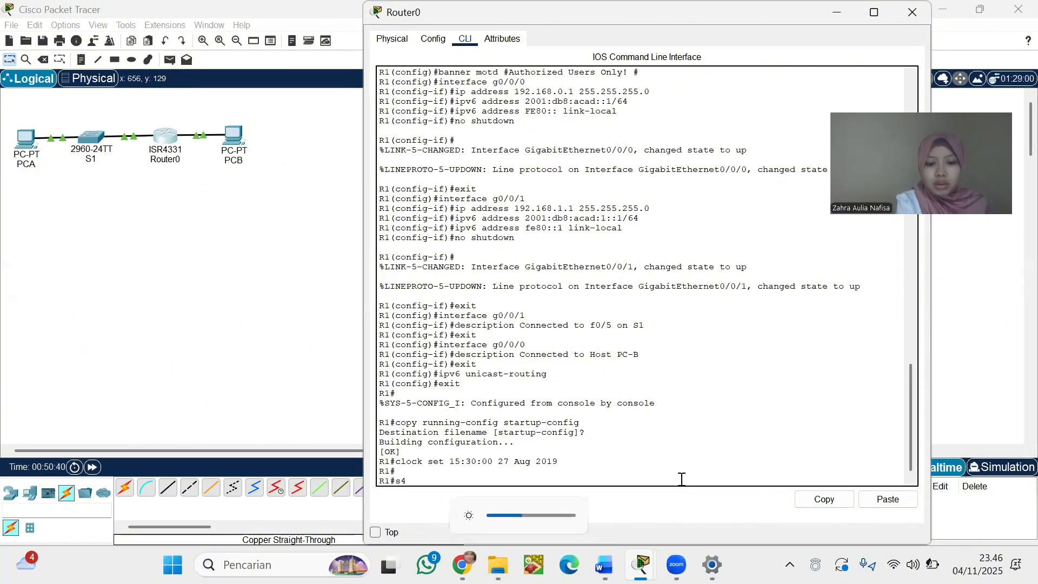
key(BackSpace)
key(BackSpace)
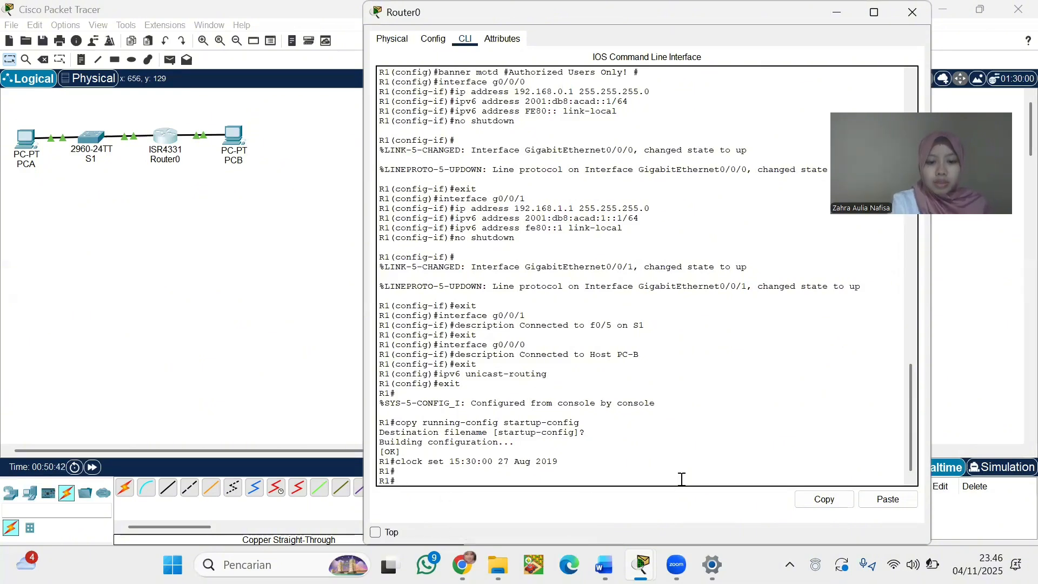
text(sho)
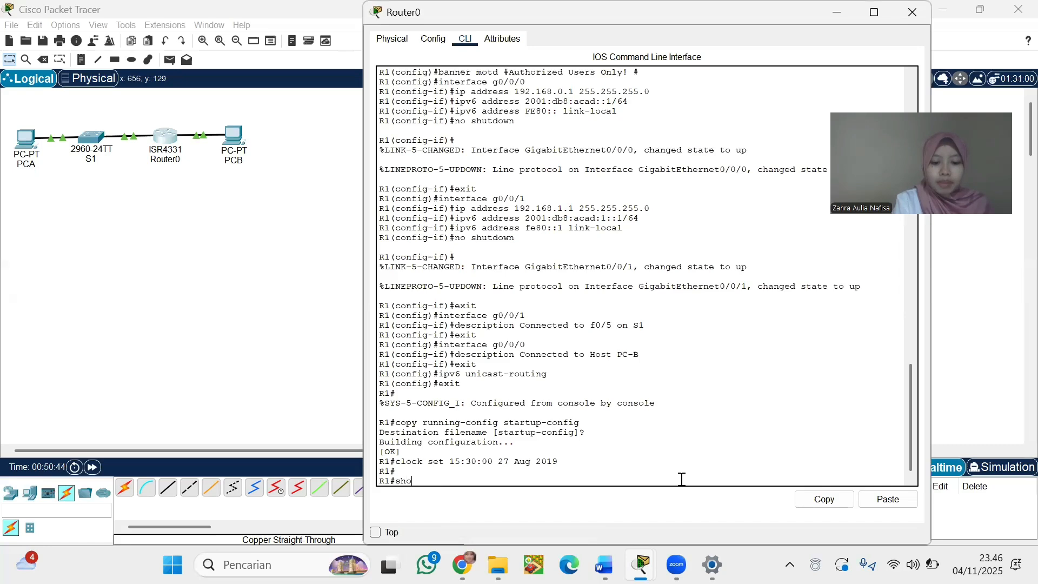
text(w ip)
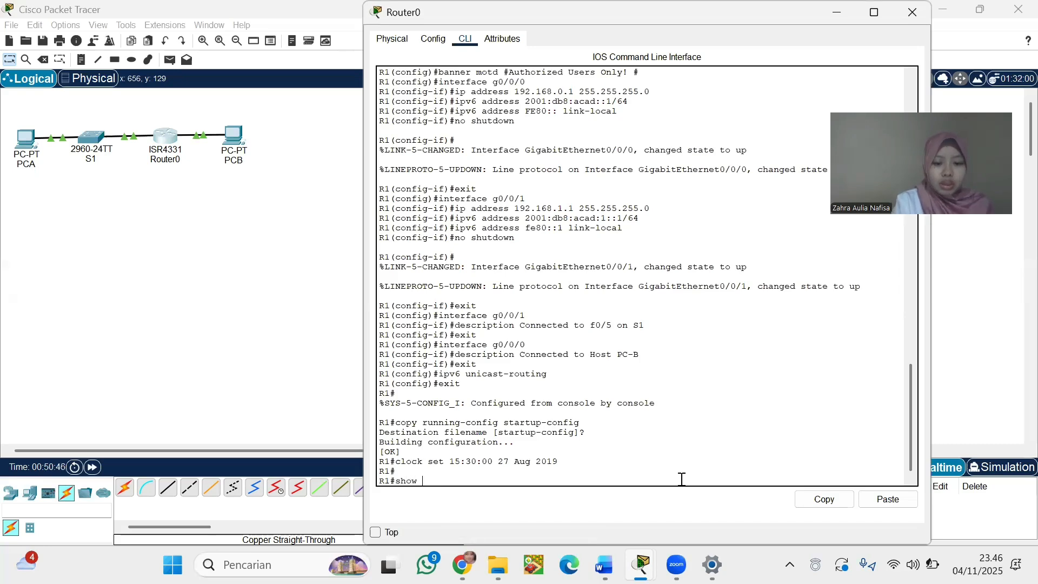
text( route)
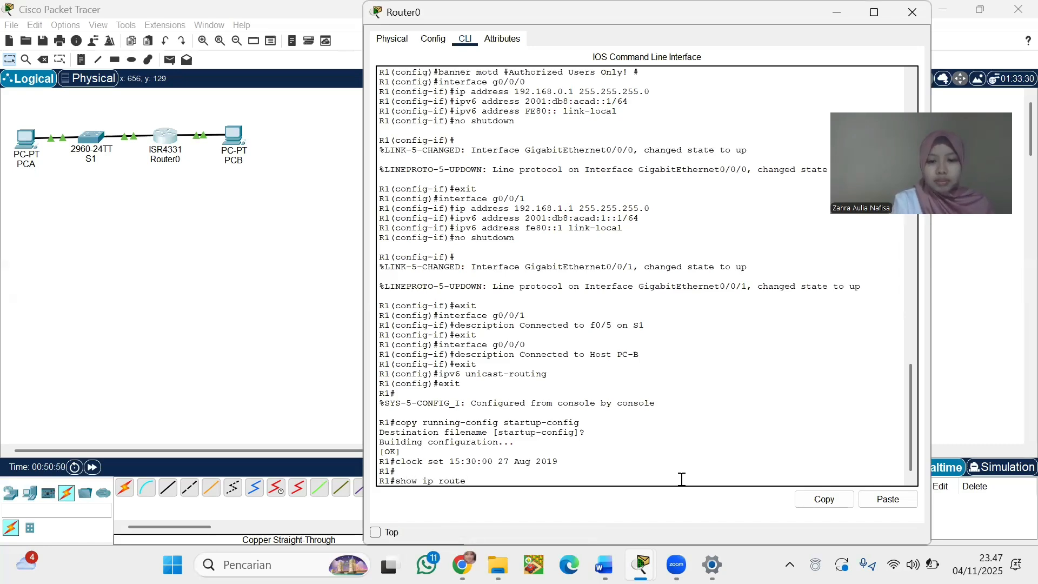
key(Return)
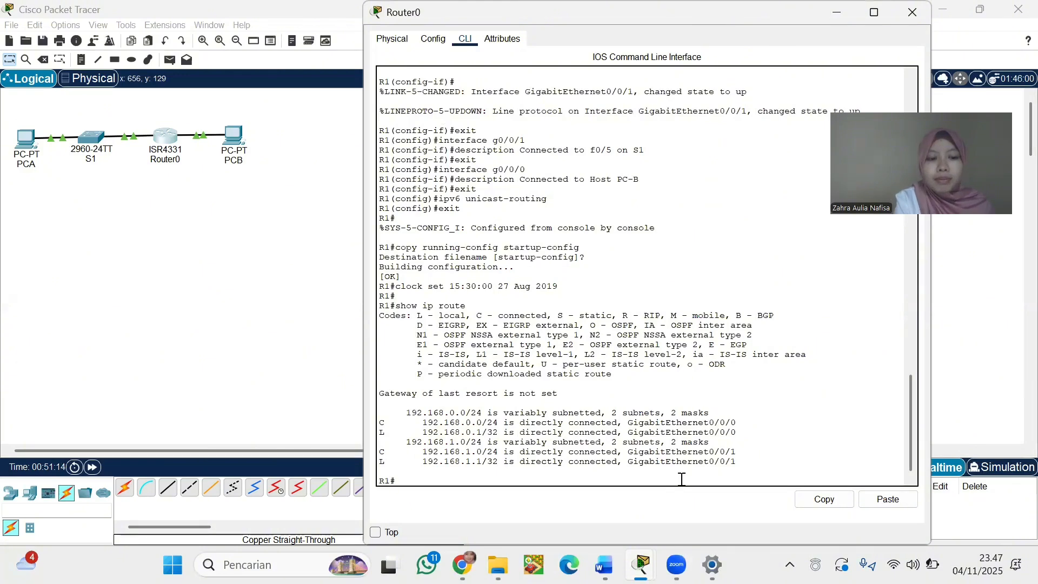
Run show ipv6 route on R1 to list its five IPv6 routes, including both 2001:DB8:ACAD networks
text(sho)
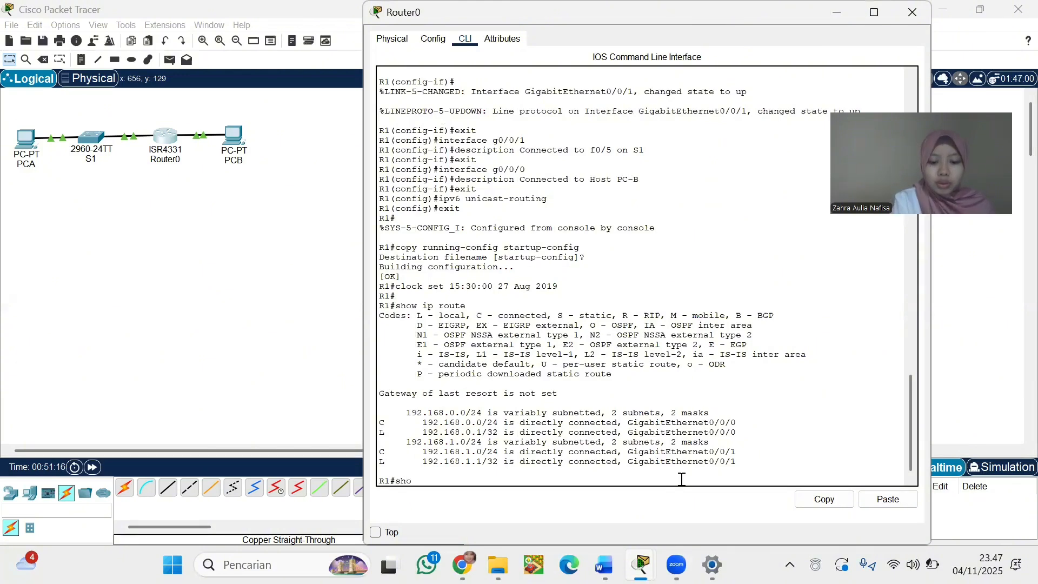
text(w ipv)
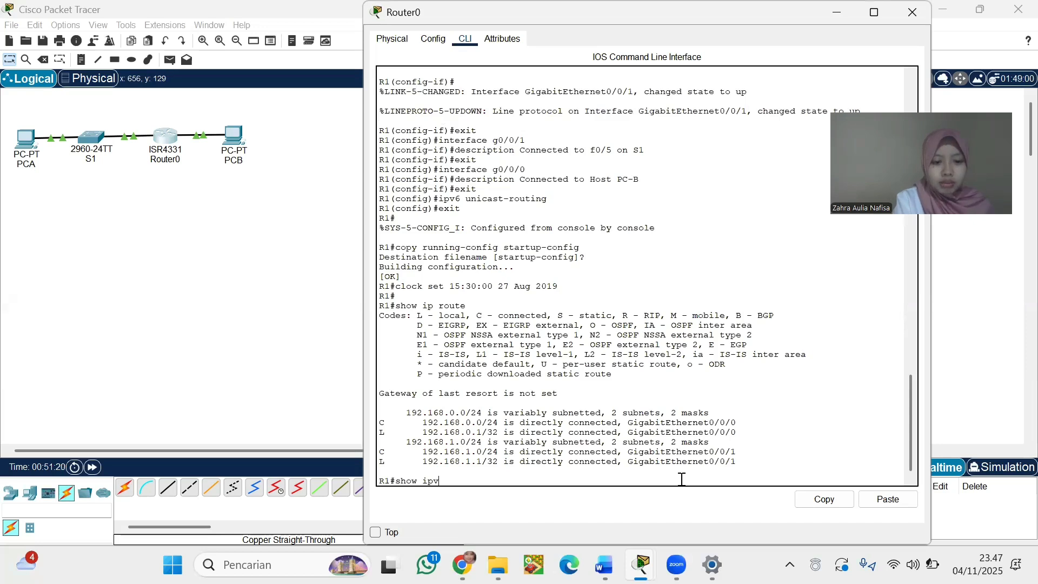
text(6 route)
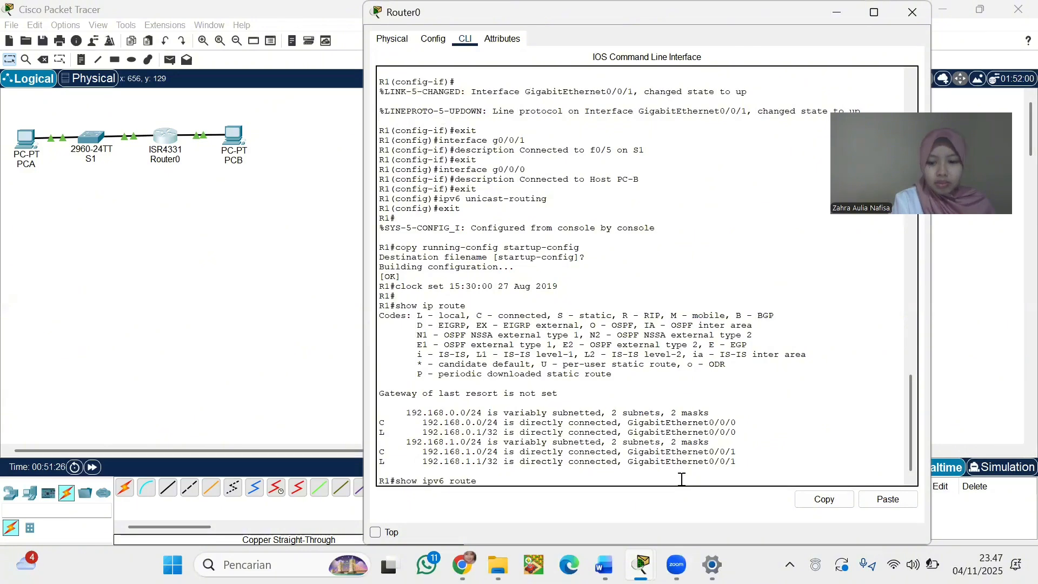
key(Return)
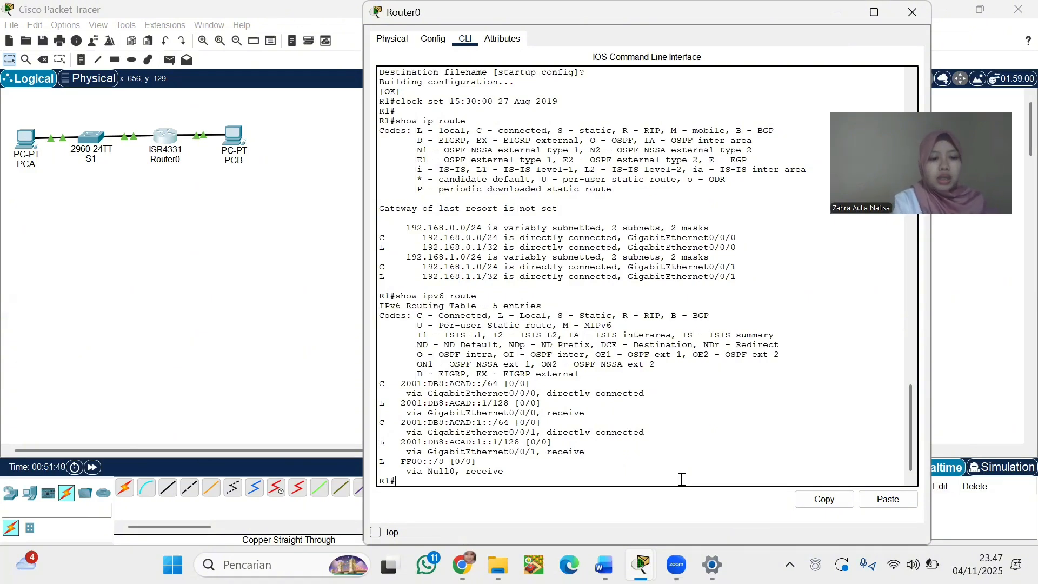
Run show interface g0/0/1 on R1 and page through it, confirming 192.168.1.1/24 up
text(sh)
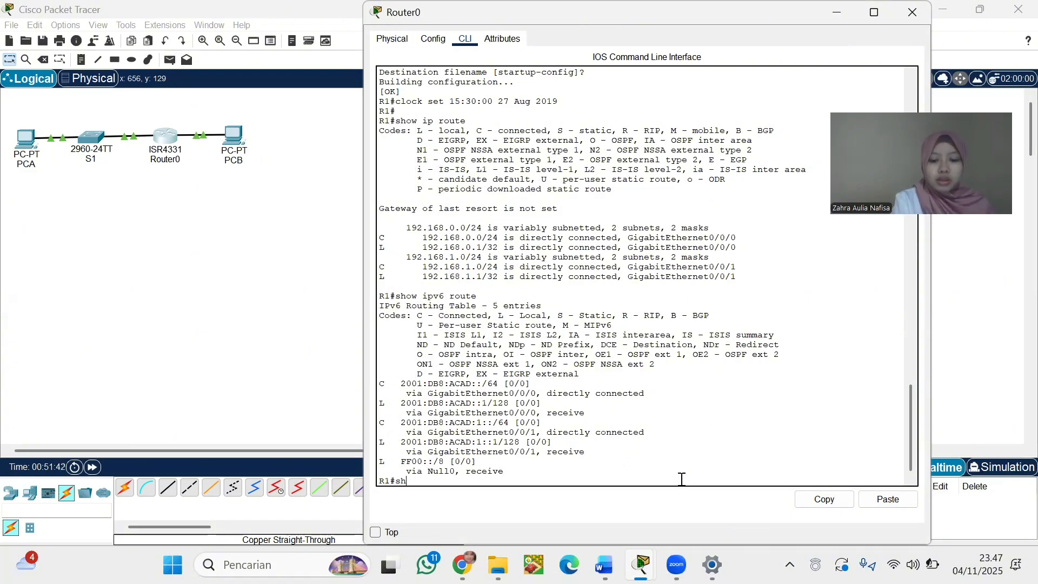
text(ow interface )
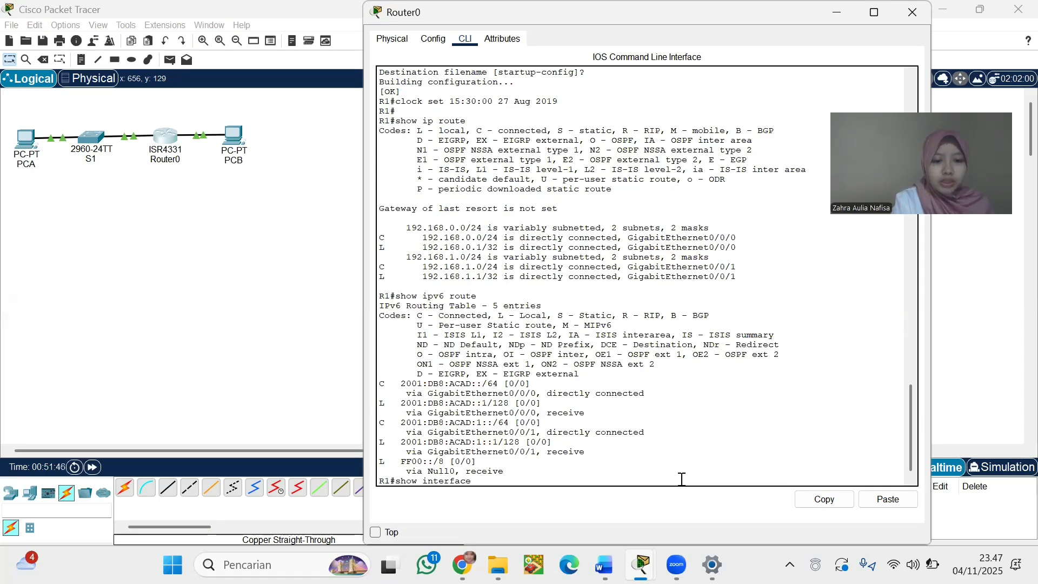
text(g0)
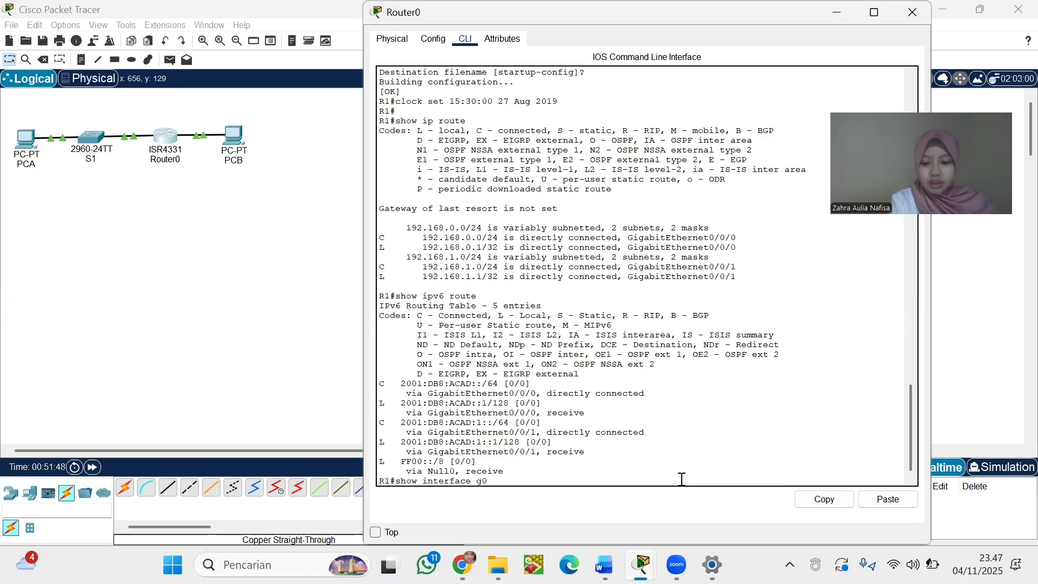
text(/)
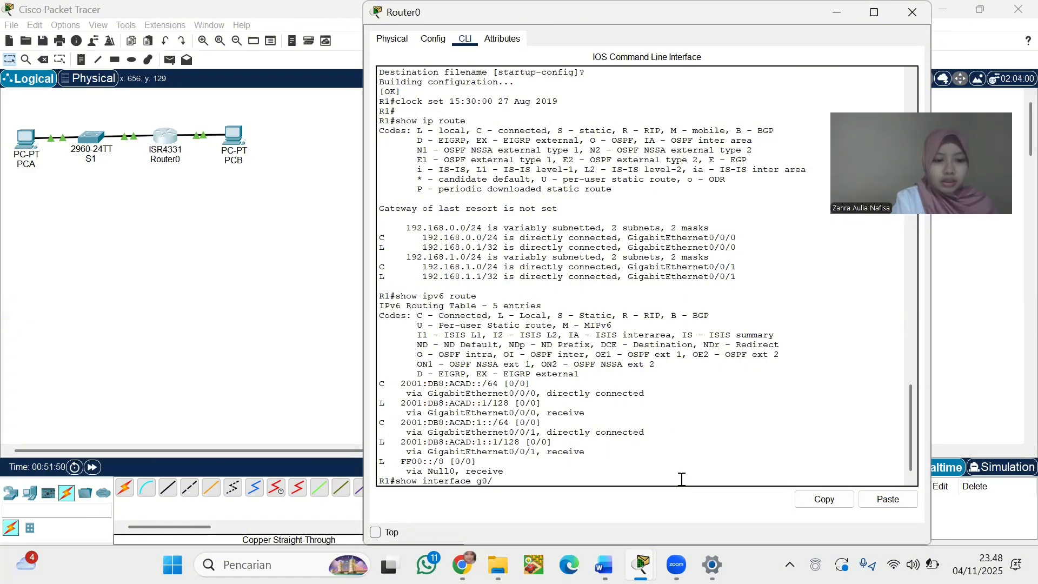
text(0/)
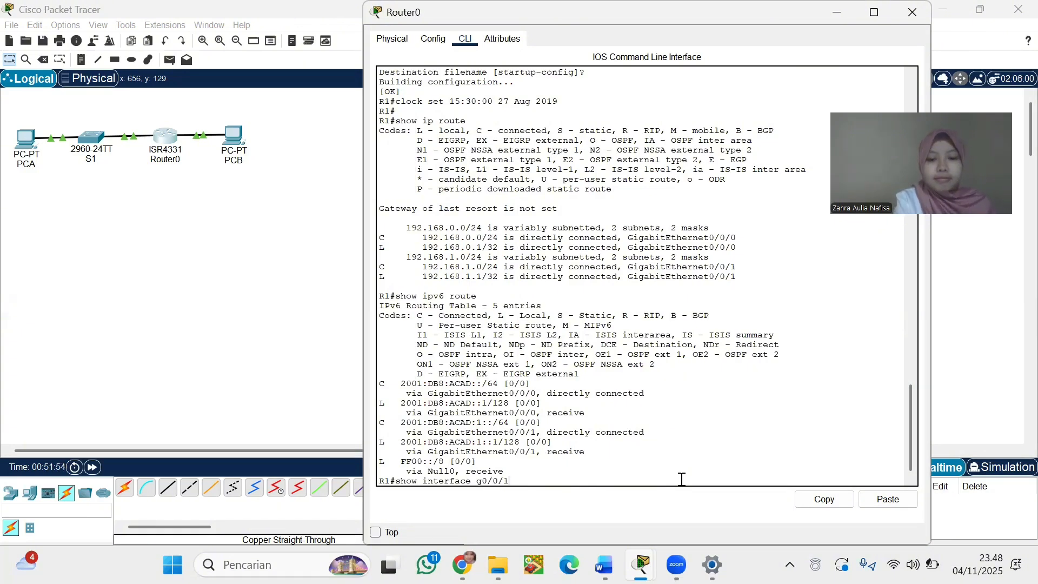
text(1)
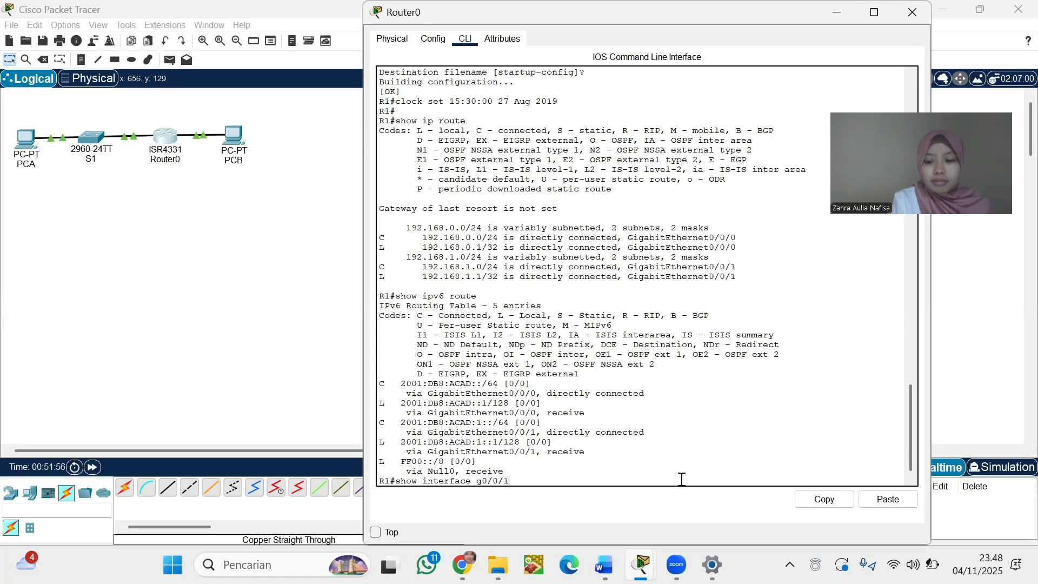
key(Return)
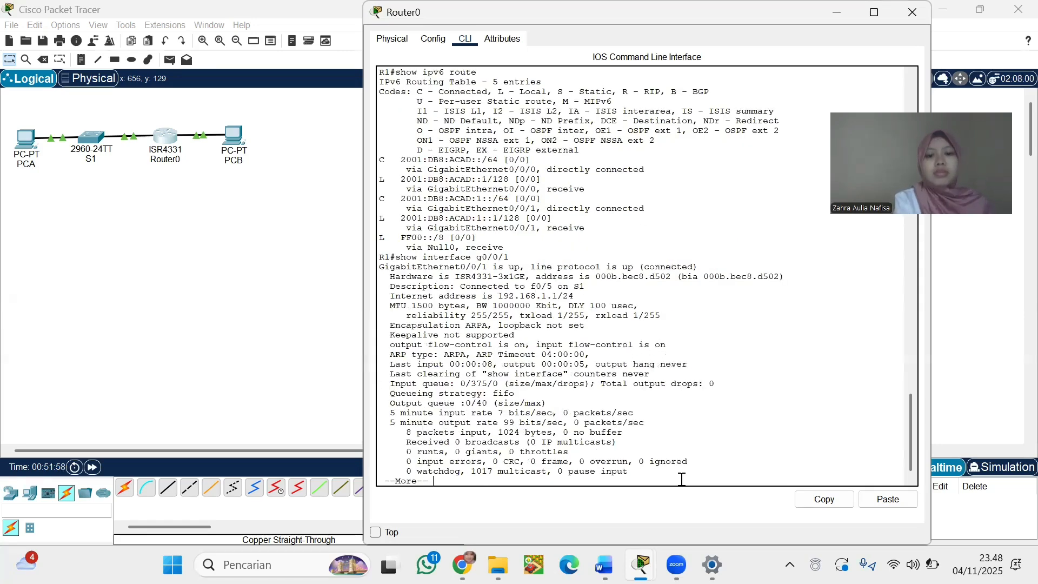
key(Return)
key(Return)
key(Return)
key(Return)
key(Return)
key(Return)
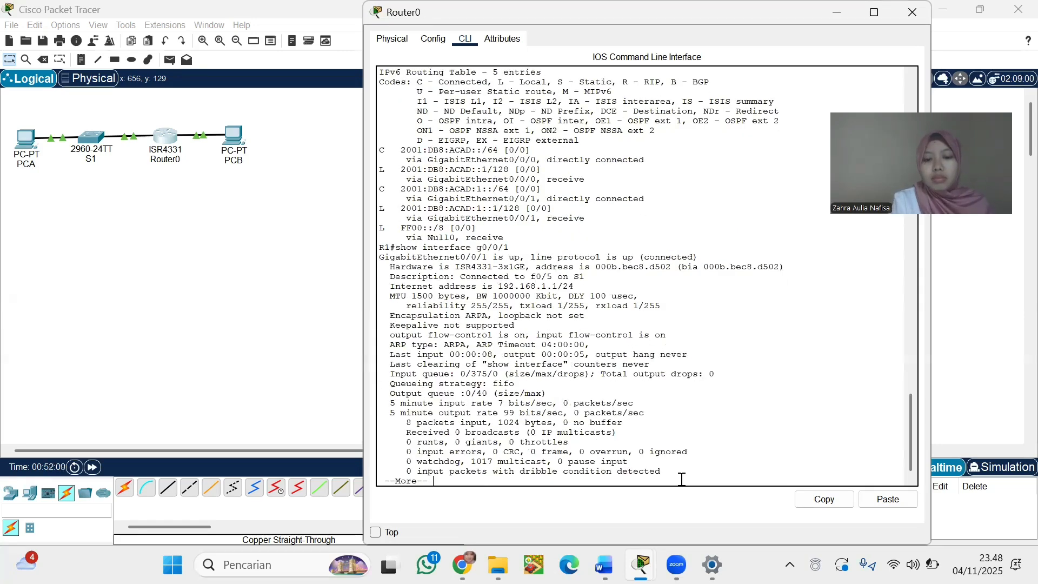
key(Return)
key(Return)
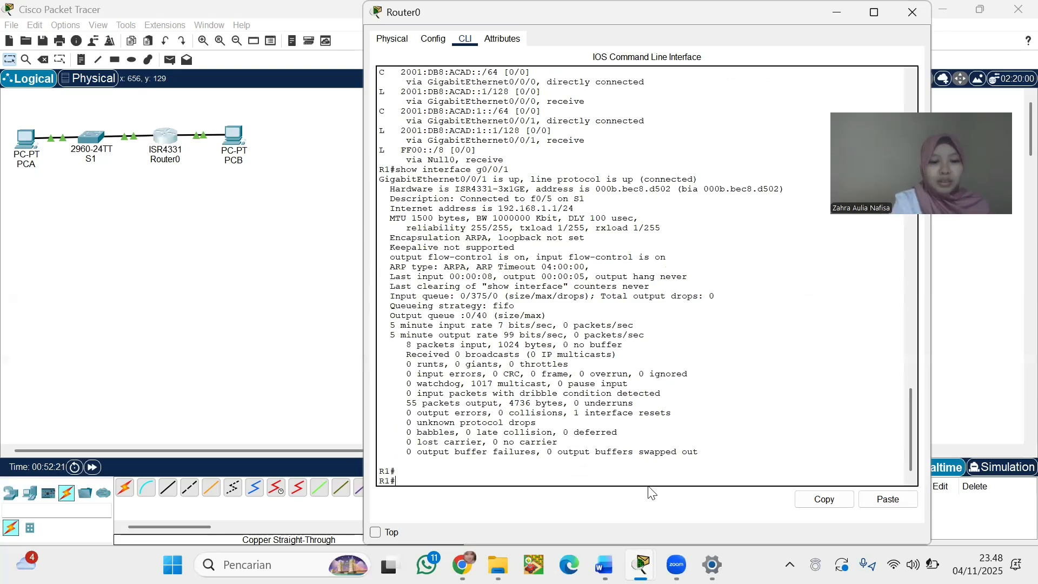
Replace the typed show ipv6 interface g0/0/1 command with show ip interface brief at R1's prompt
text(show)
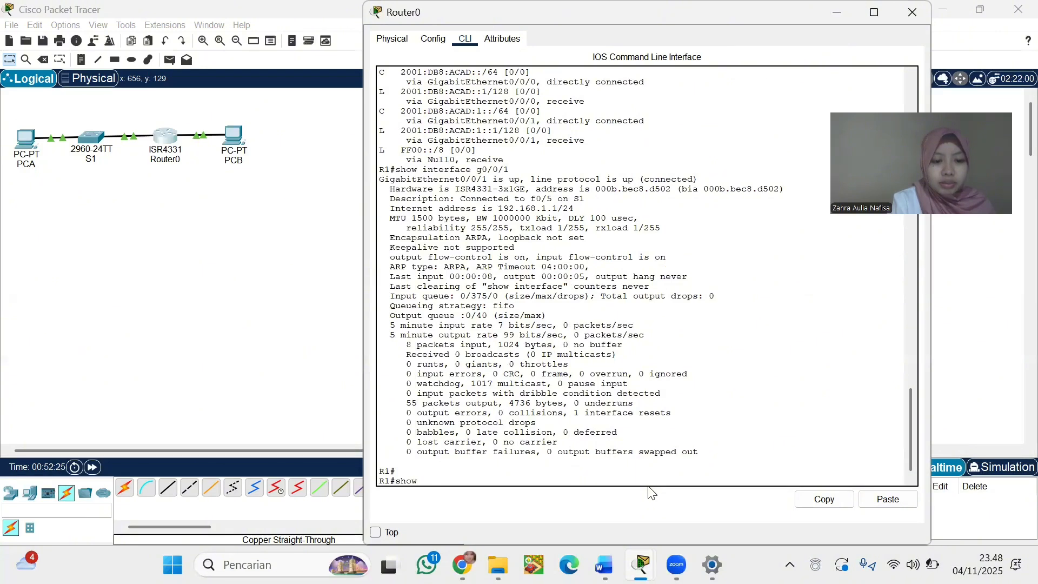
text( ip)
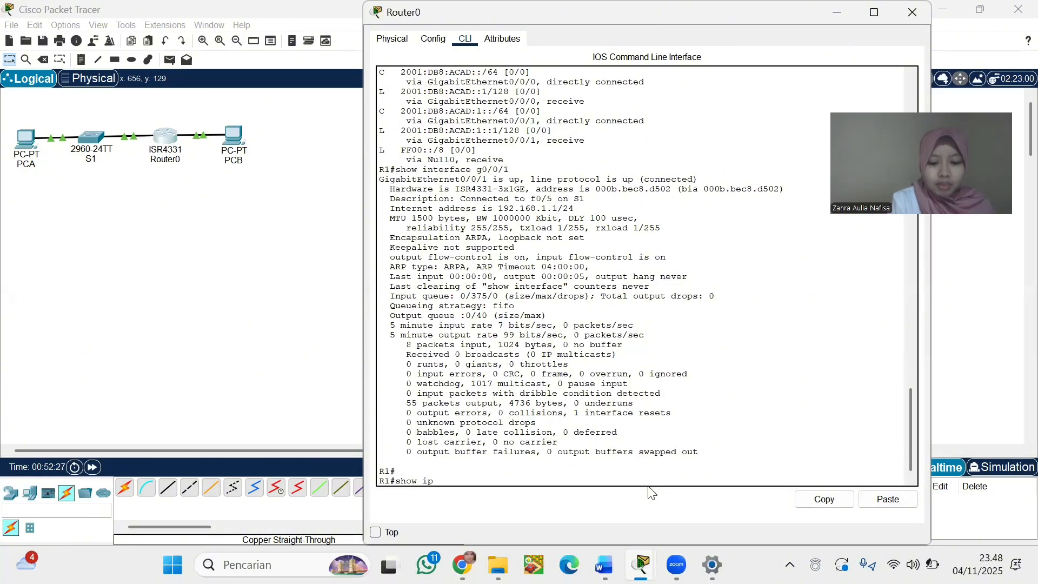
text(v6)
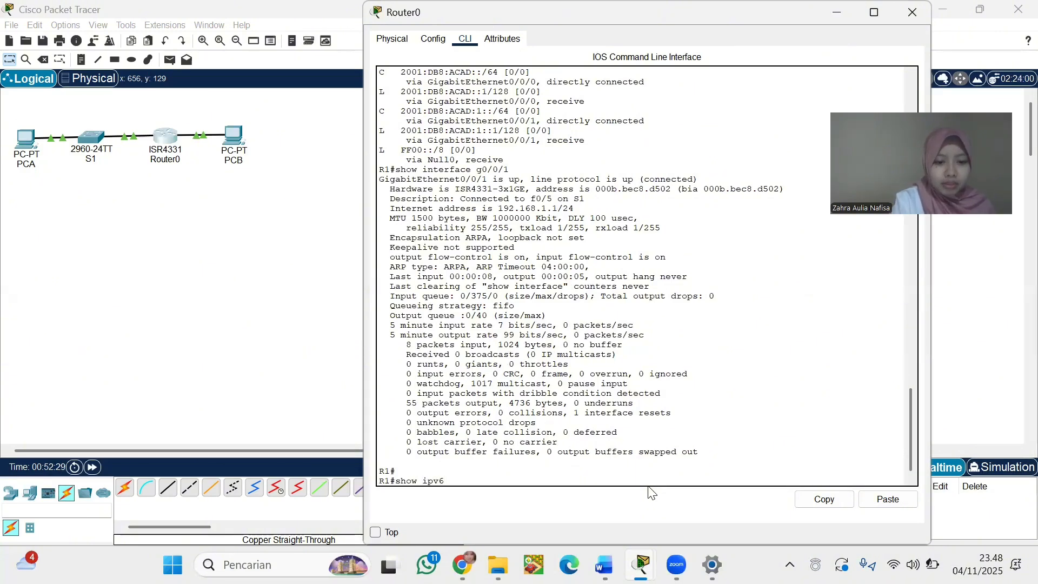
text( interface g)
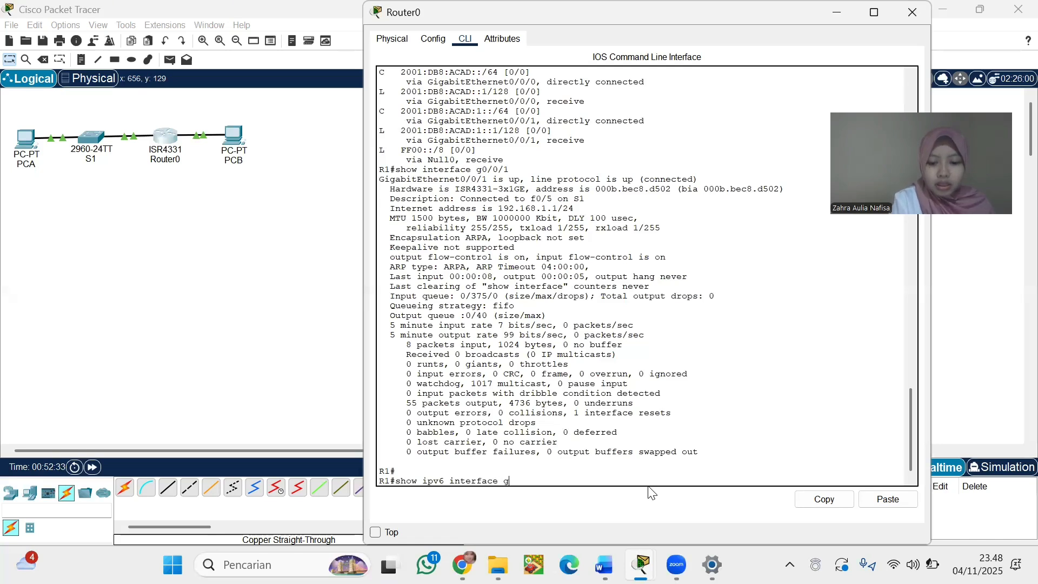
text(0/)
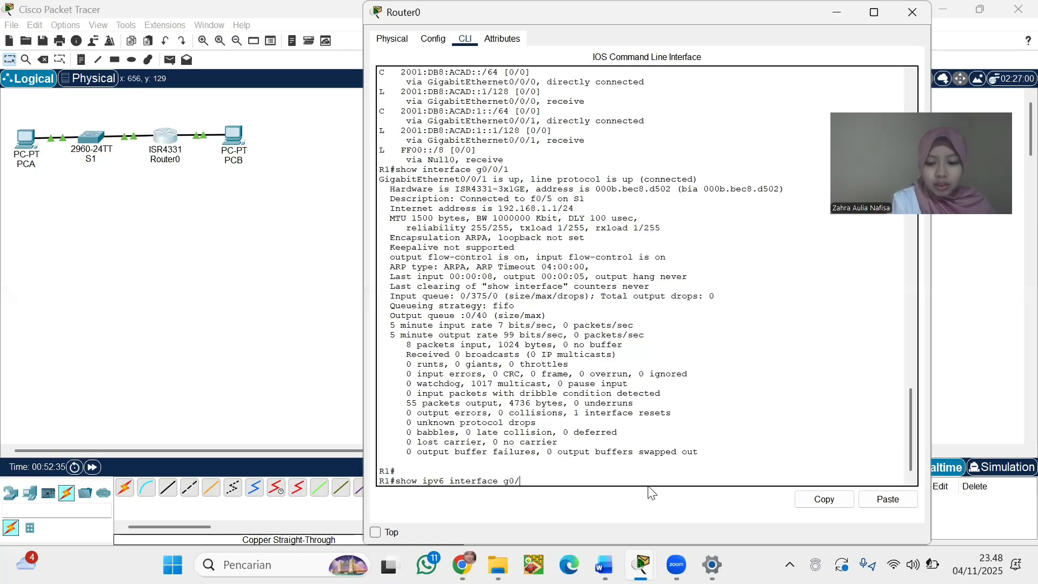
text(0/1)
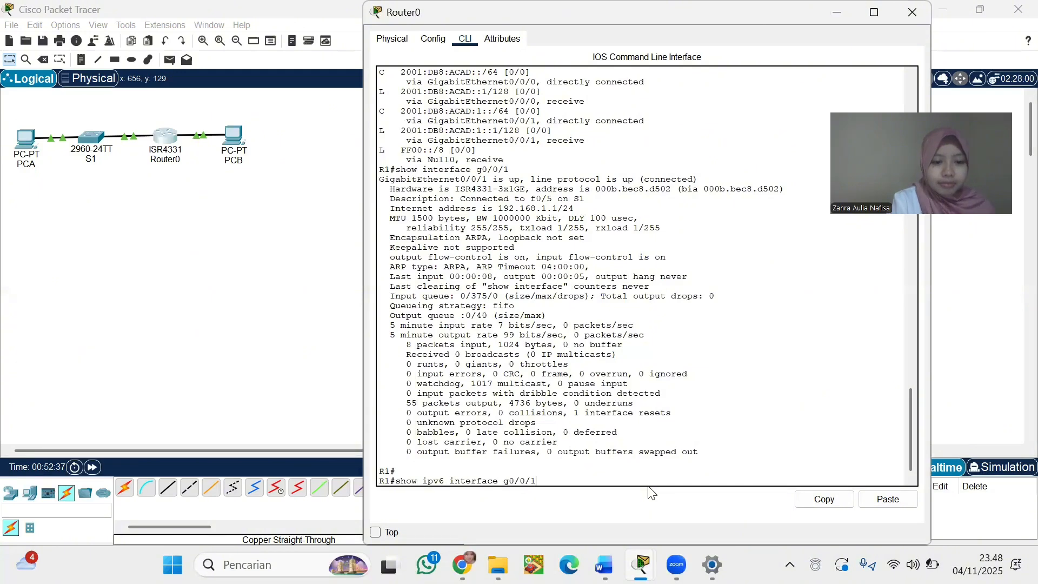
key(BackSpace)
key(BackSpace)
key(BackSpace)
key(BackSpace)
key(BackSpace)
key(BackSpace)
key(BackSpace)
key(BackSpace)
key(BackSpace)
key(BackSpace)
key(BackSpace)
key(BackSpace)
key(BackSpace)
key(BackSpace)
key(BackSpace)
key(BackSpace)
key(BackSpace)
key(BackSpace)
key(BackSpace)
key(BackSpace)
text(show ip inte)
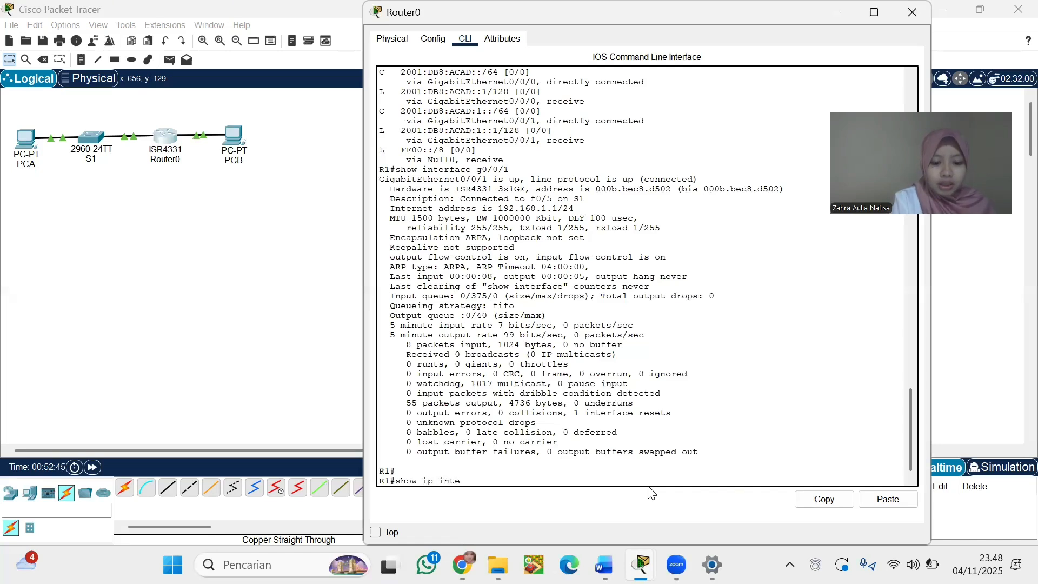
text(rface)
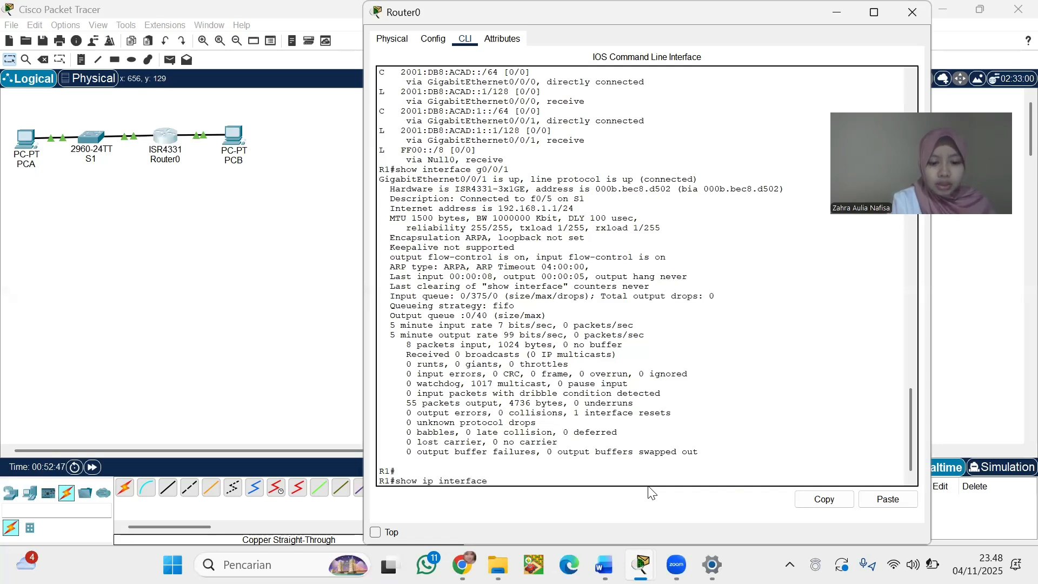
text( brief)
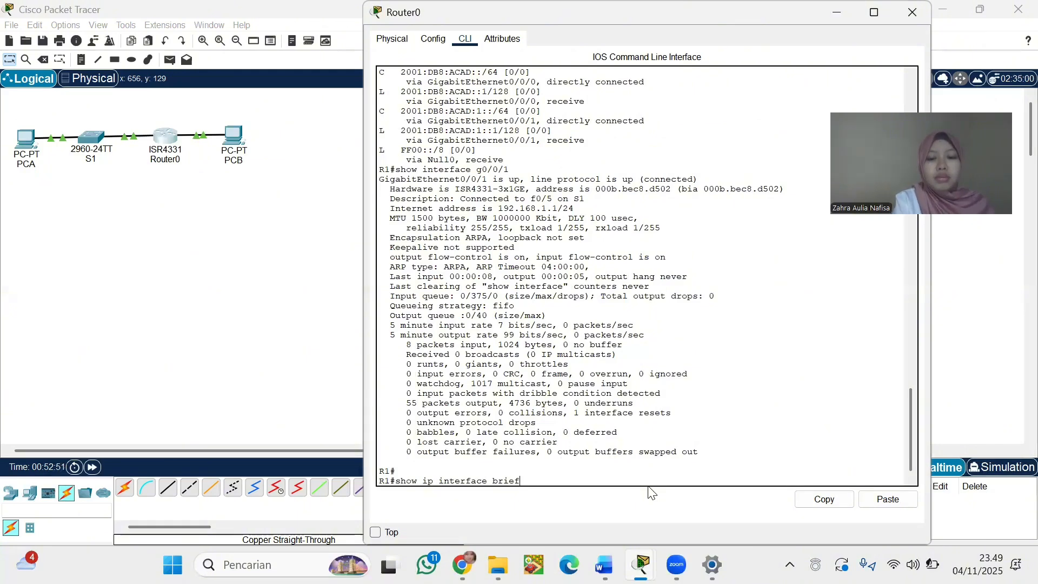
Run show ip interface brief, listing G0/0/0 192.168.0.1 and G0/0/1 192.168.1.1 as up
key(Return)
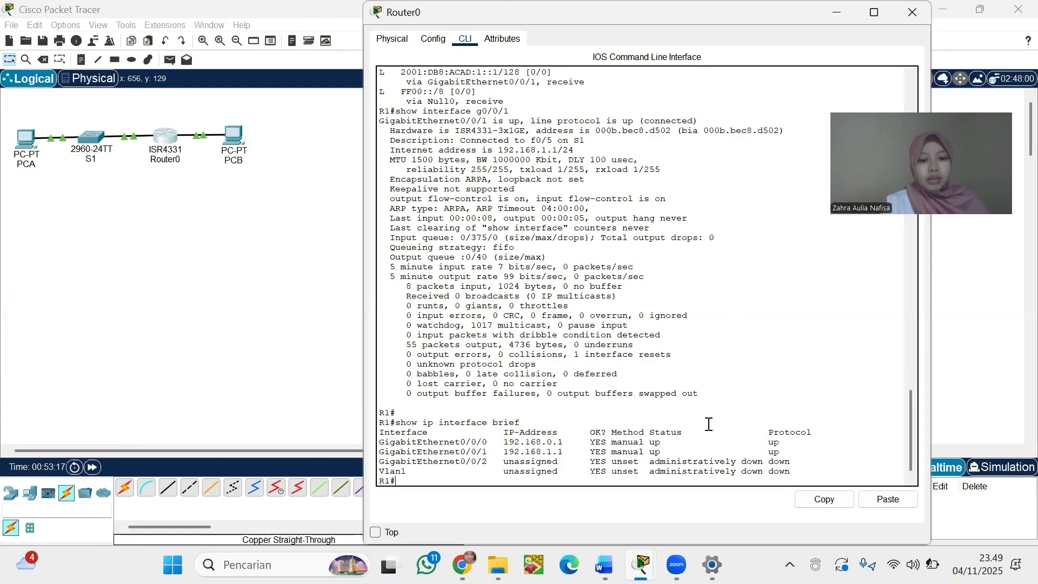
Ping 192.168.0.3 from S1 twice, first at 80 percent then 100 percent (5/5) success
click(341, 309)
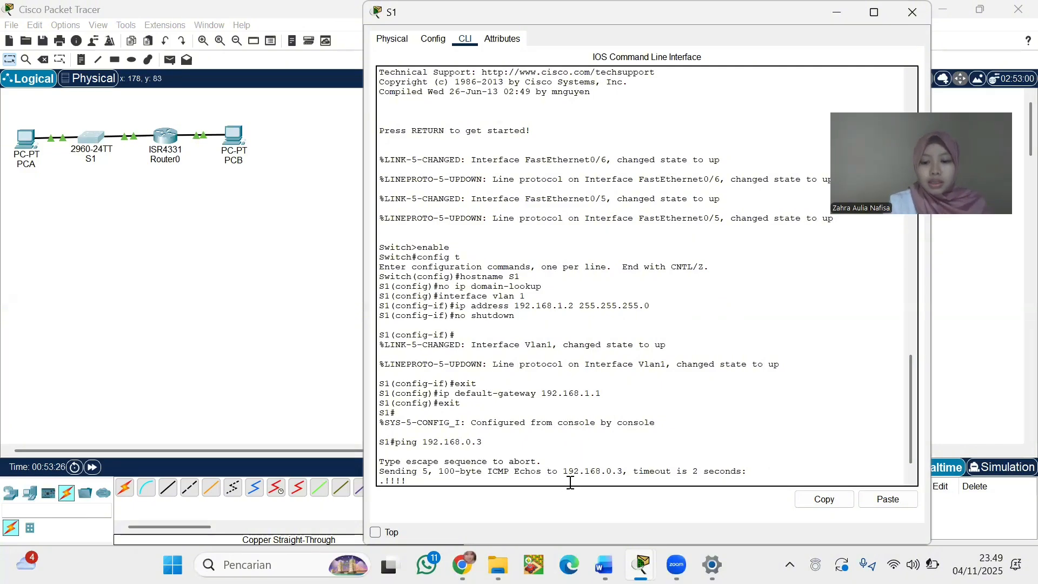
key(Return)
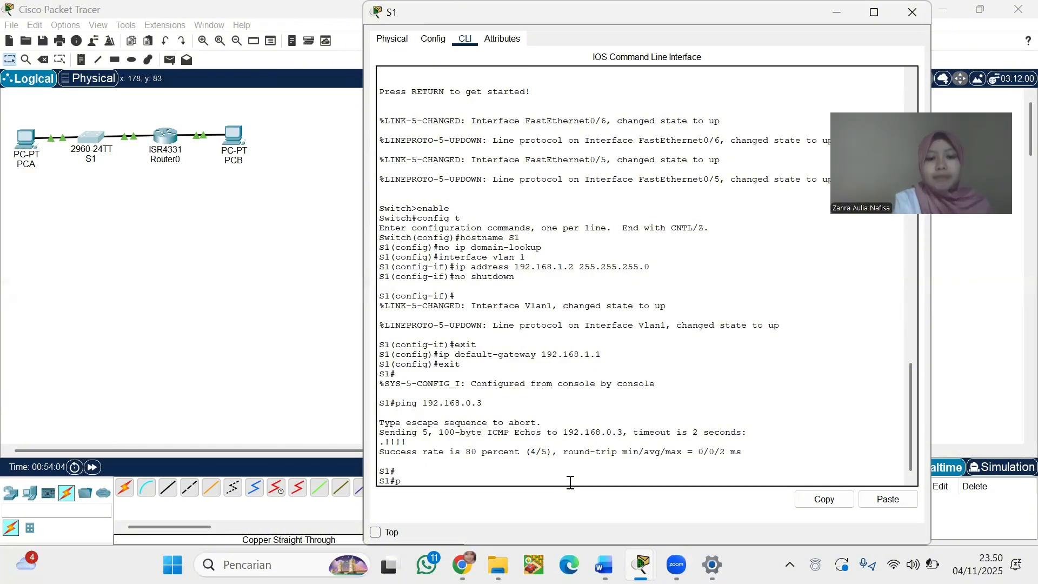
text(g)
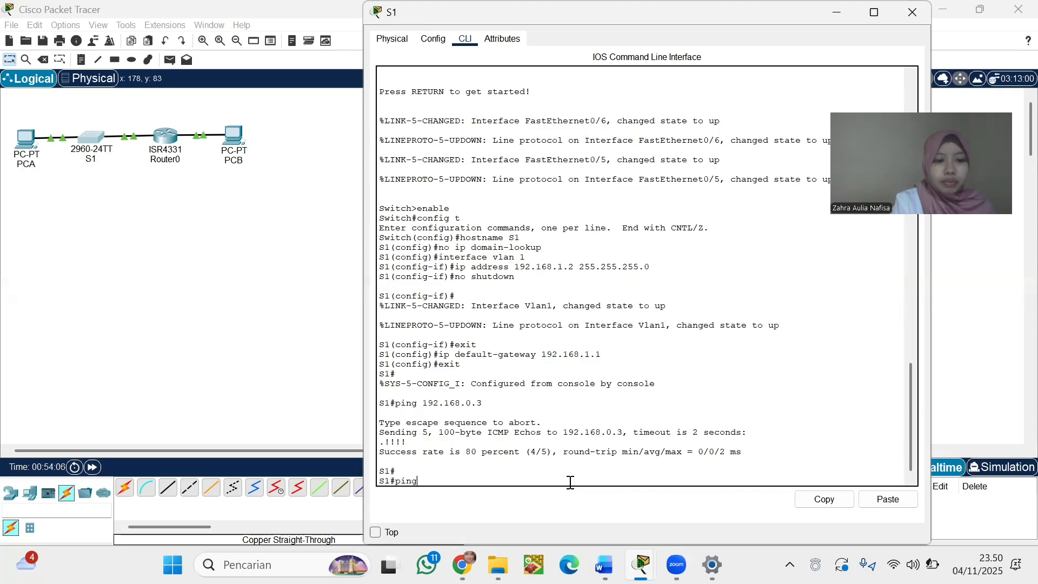
text( 192.168)
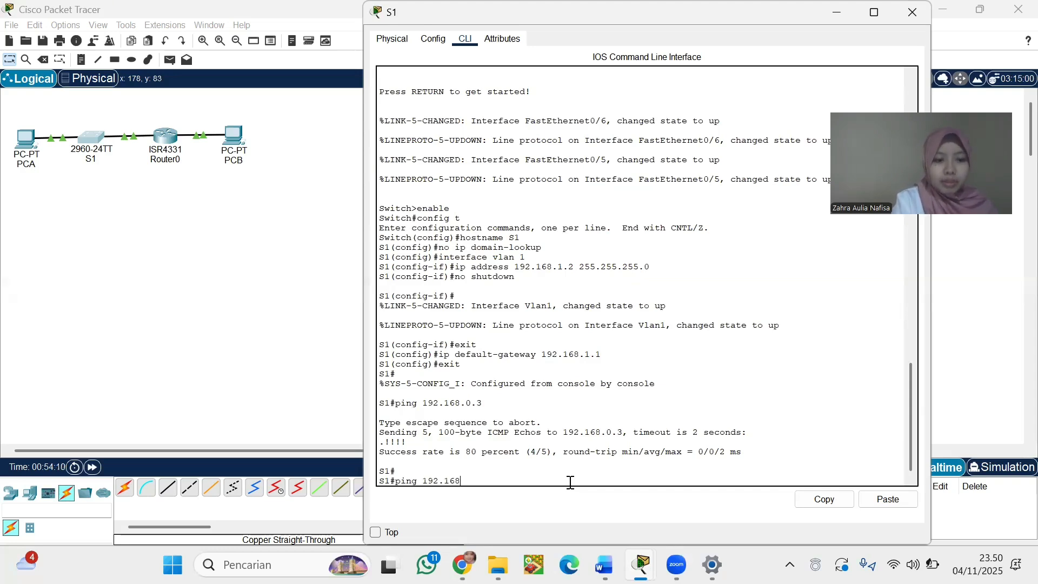
text(.0)
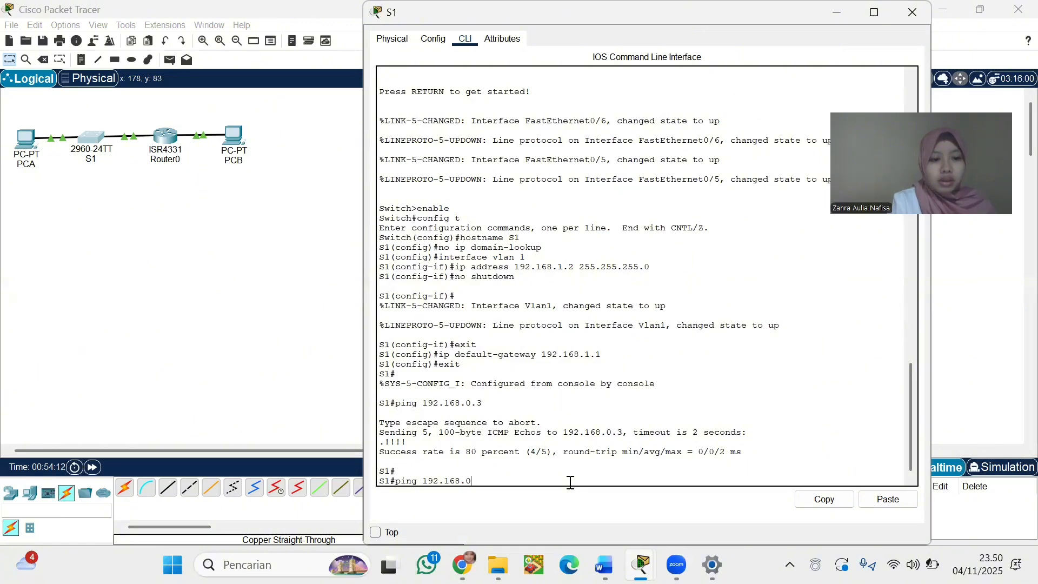
text(.3)
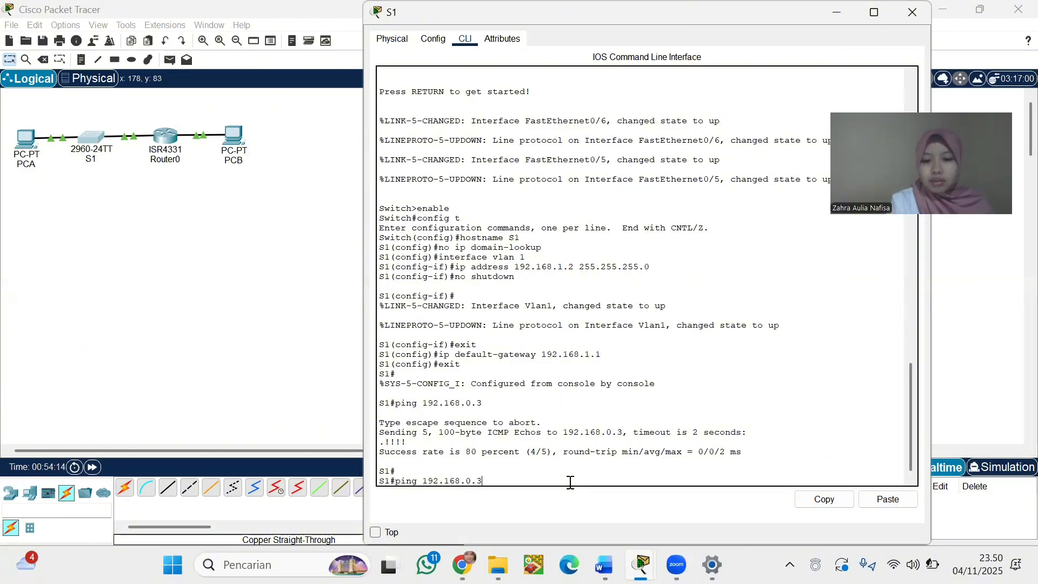
key(Return)
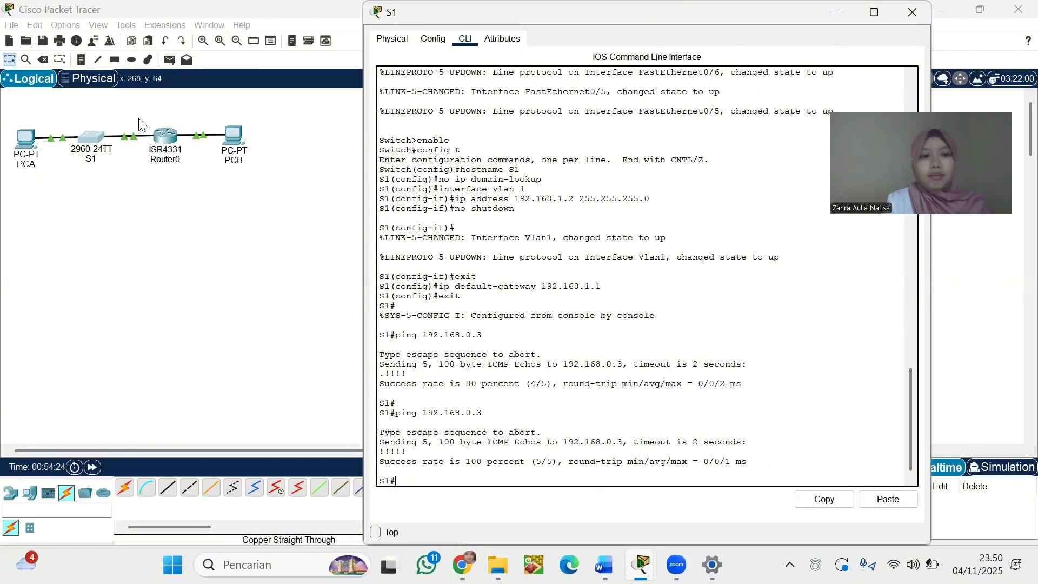
Run ping 192.168.0.3 from Router0's CLI, getting 5/5 replies
click(161, 138)
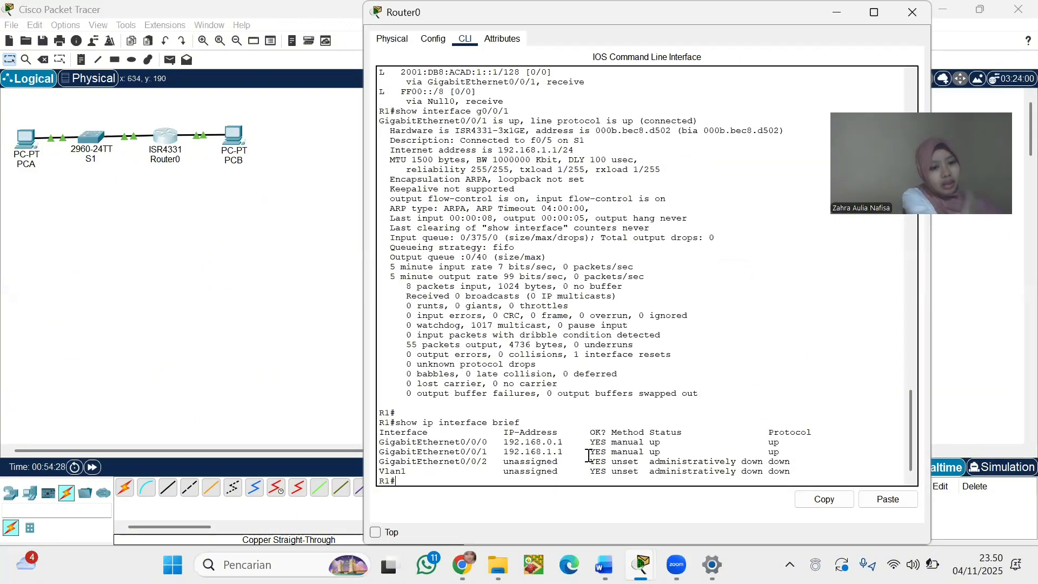
text(p)
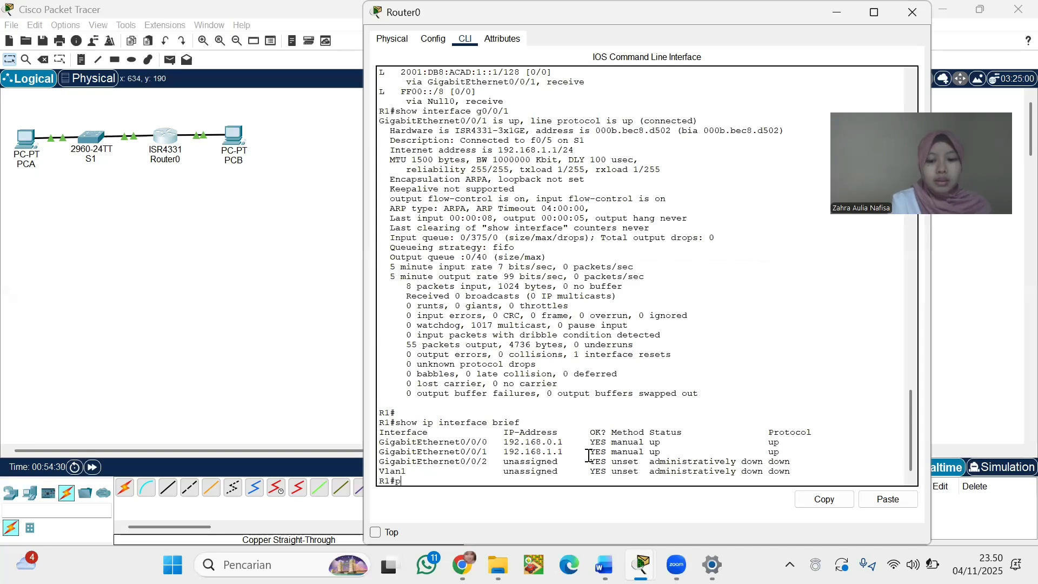
text(ing)
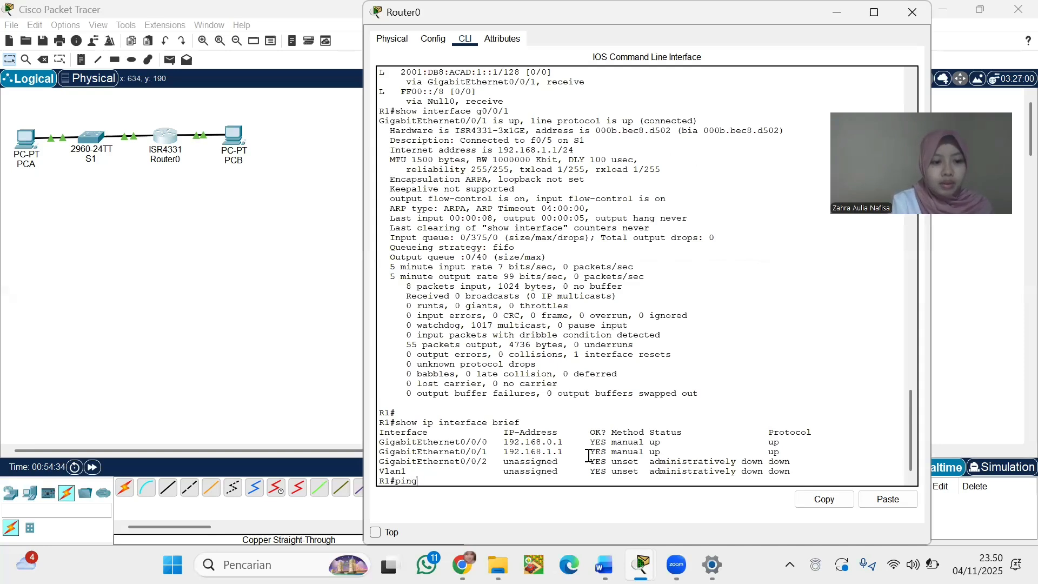
text( 19)
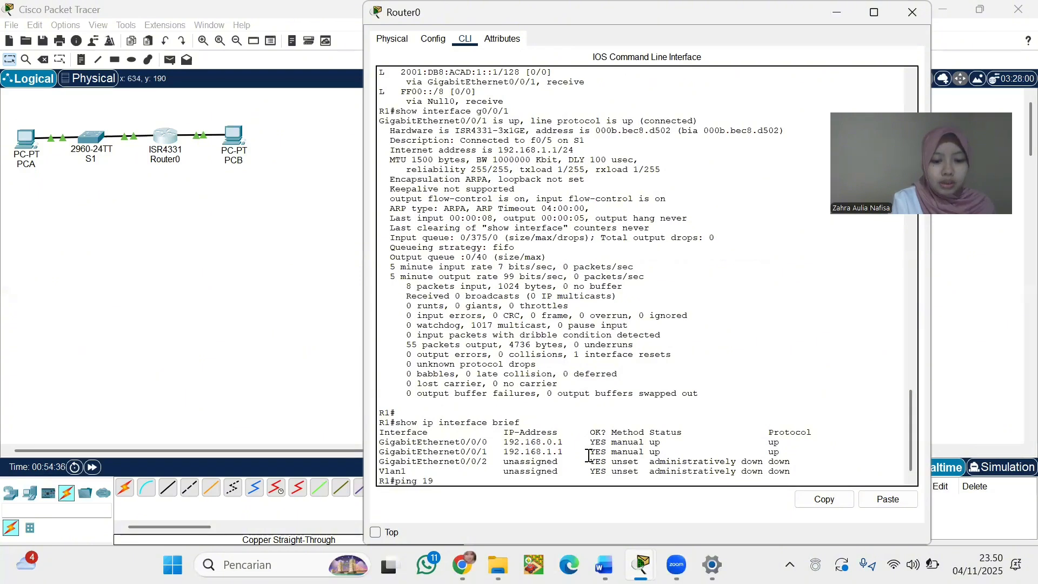
text(2.16)
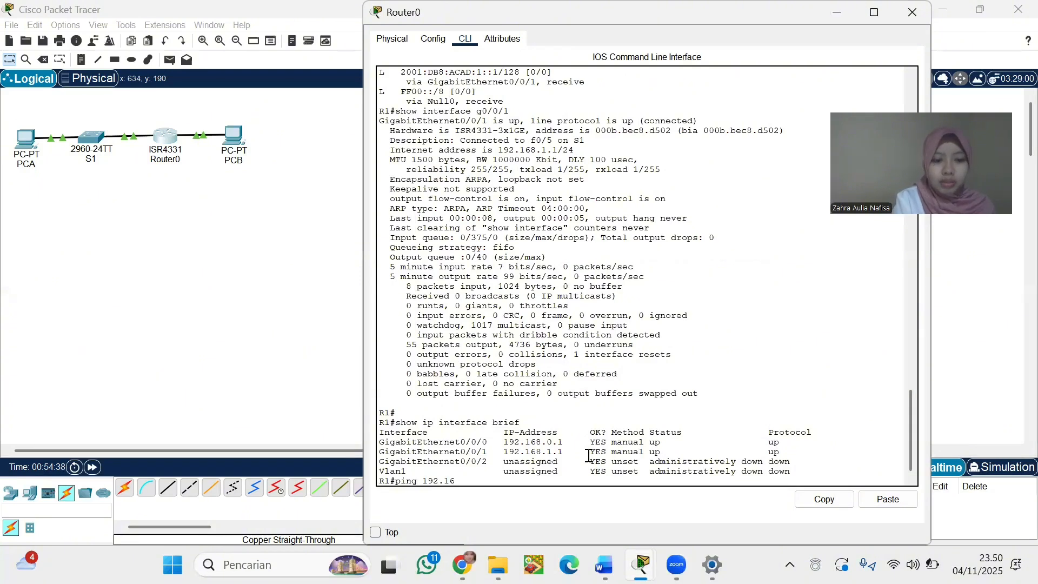
text(8.0.3)
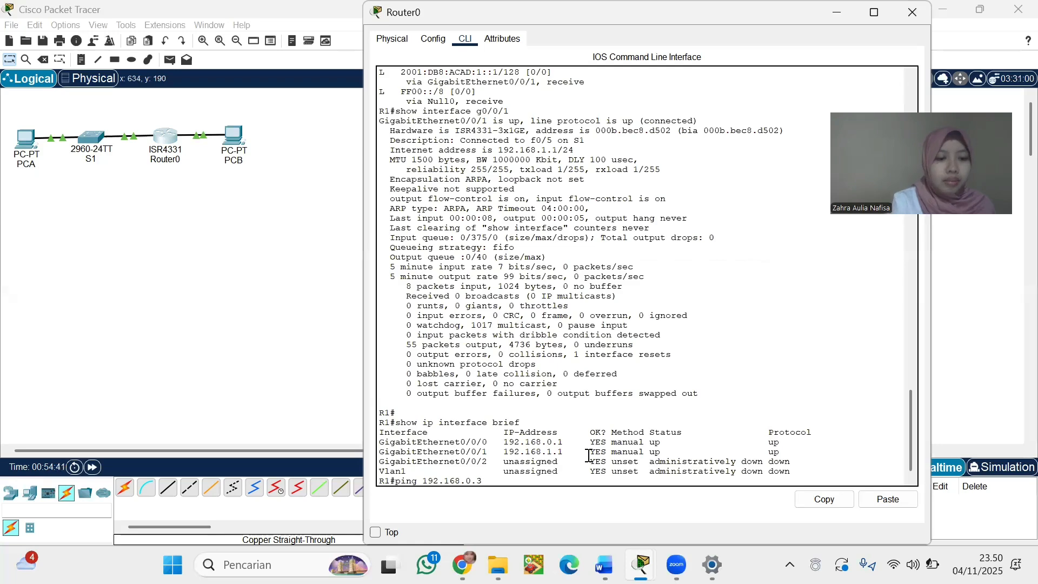
key(Return)
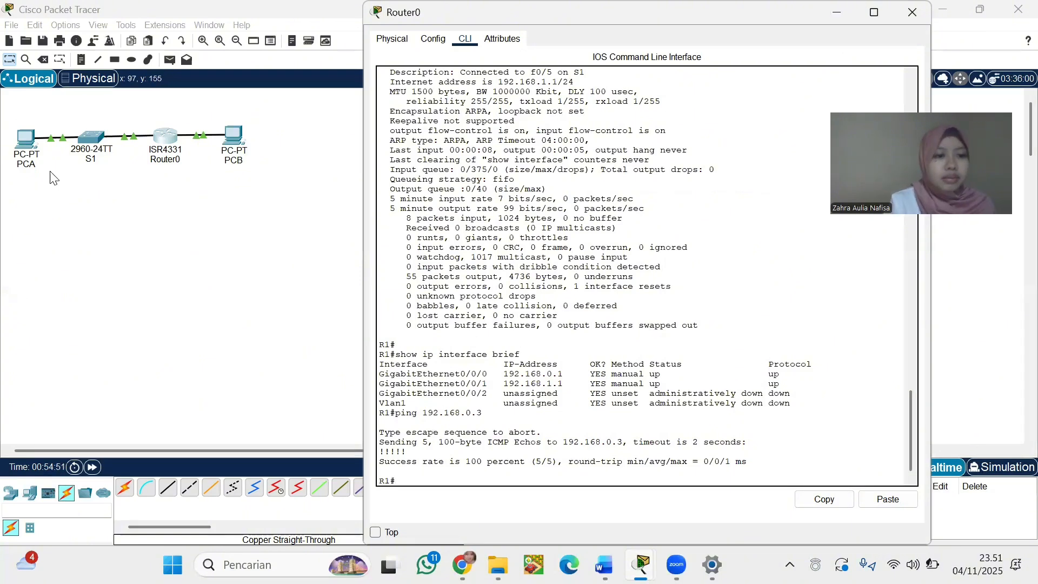
Ping 192.168.1.1 from PCA's Command Prompt with zero loss, then dismiss PCA's window
click(12, 155)
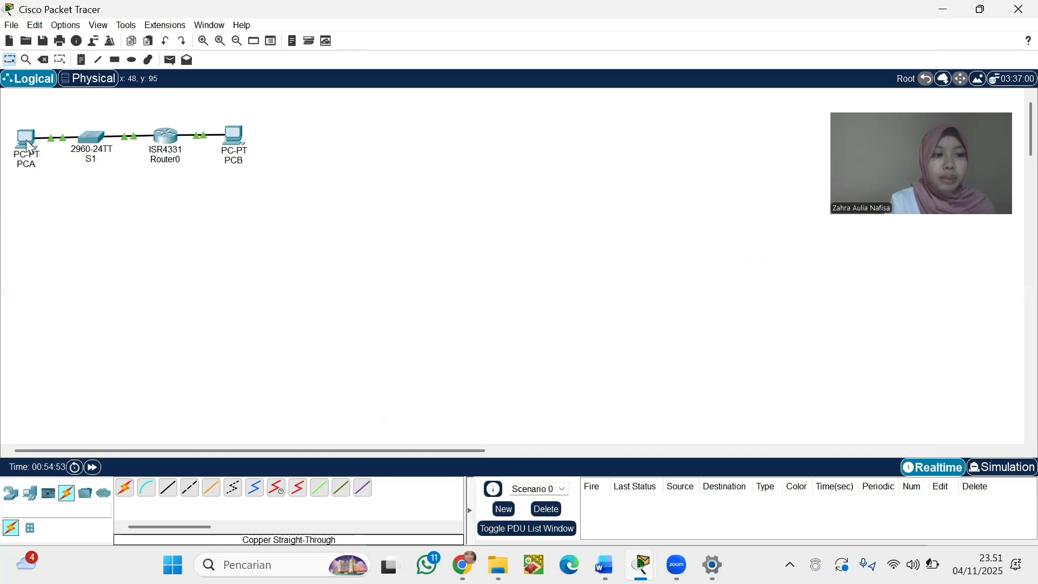
click(27, 141)
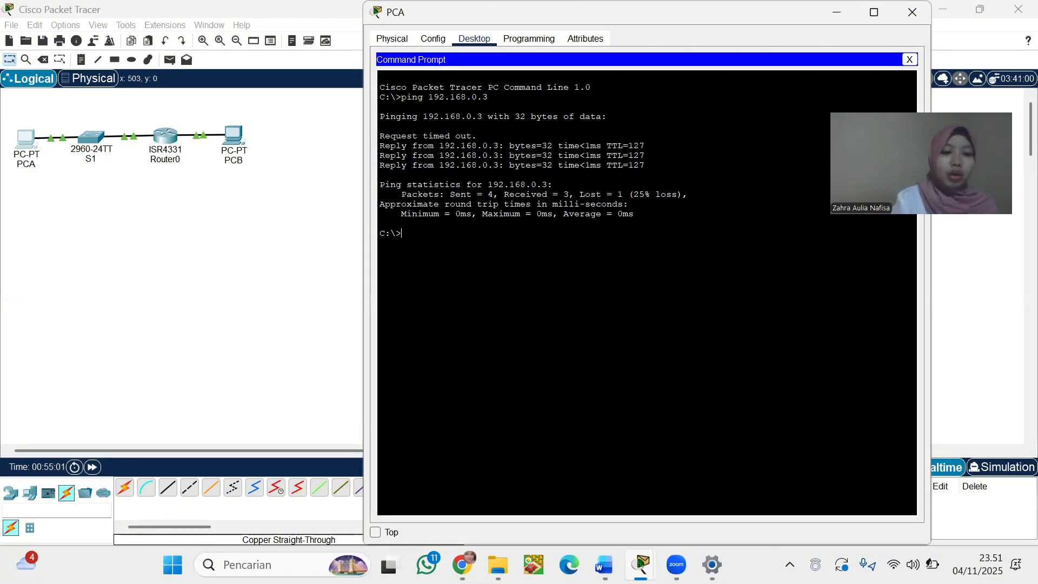
text(pi)
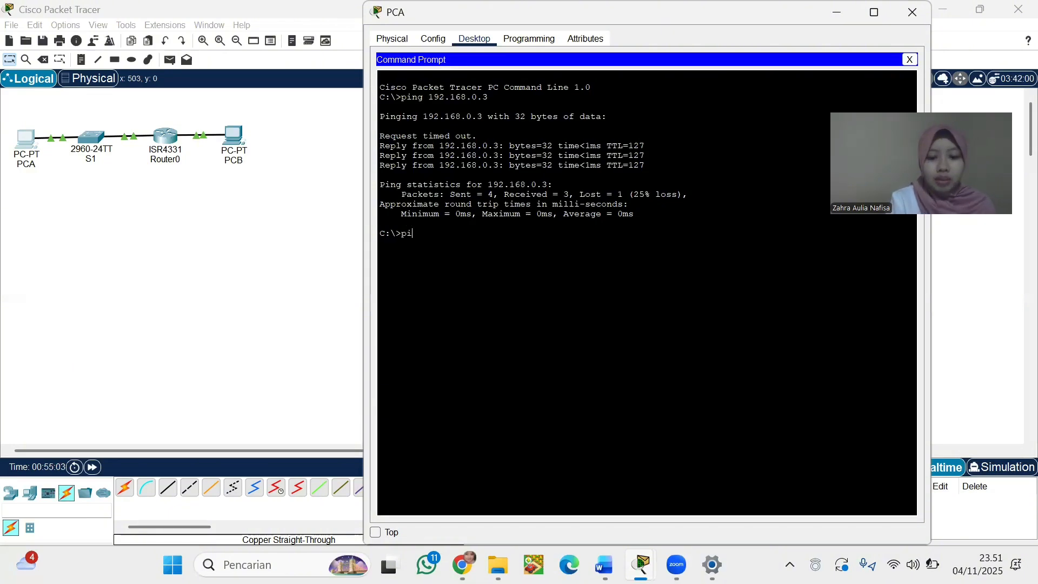
text(ng 192)
text(.)
text(168)
text(.1.1)
key(Return)
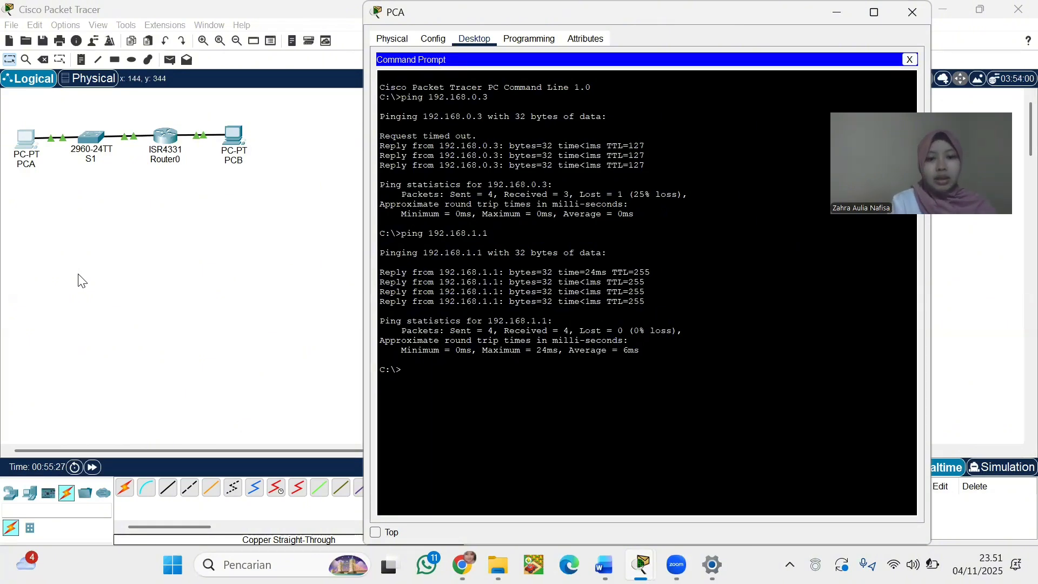
click(121, 248)
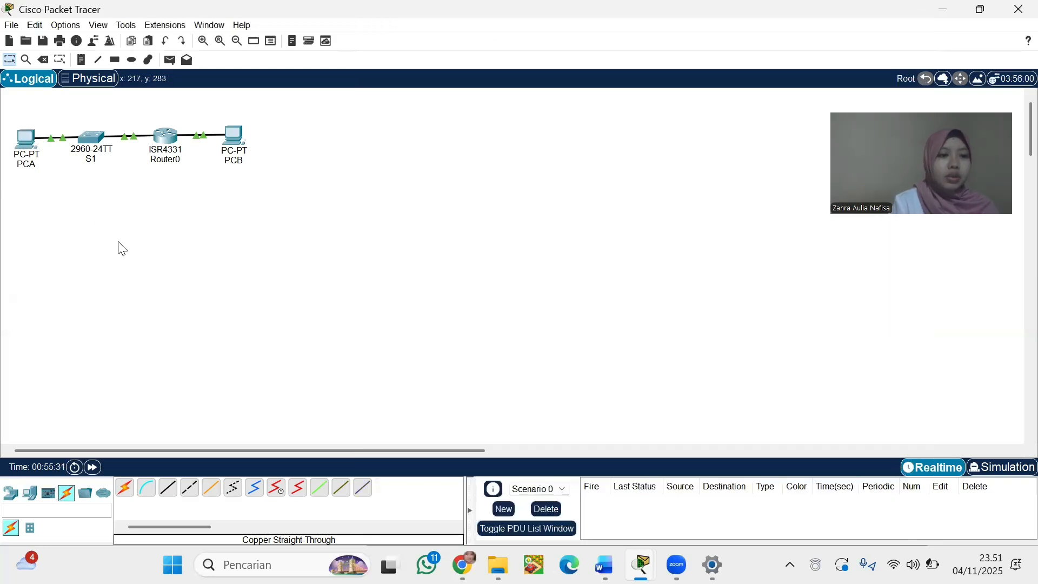